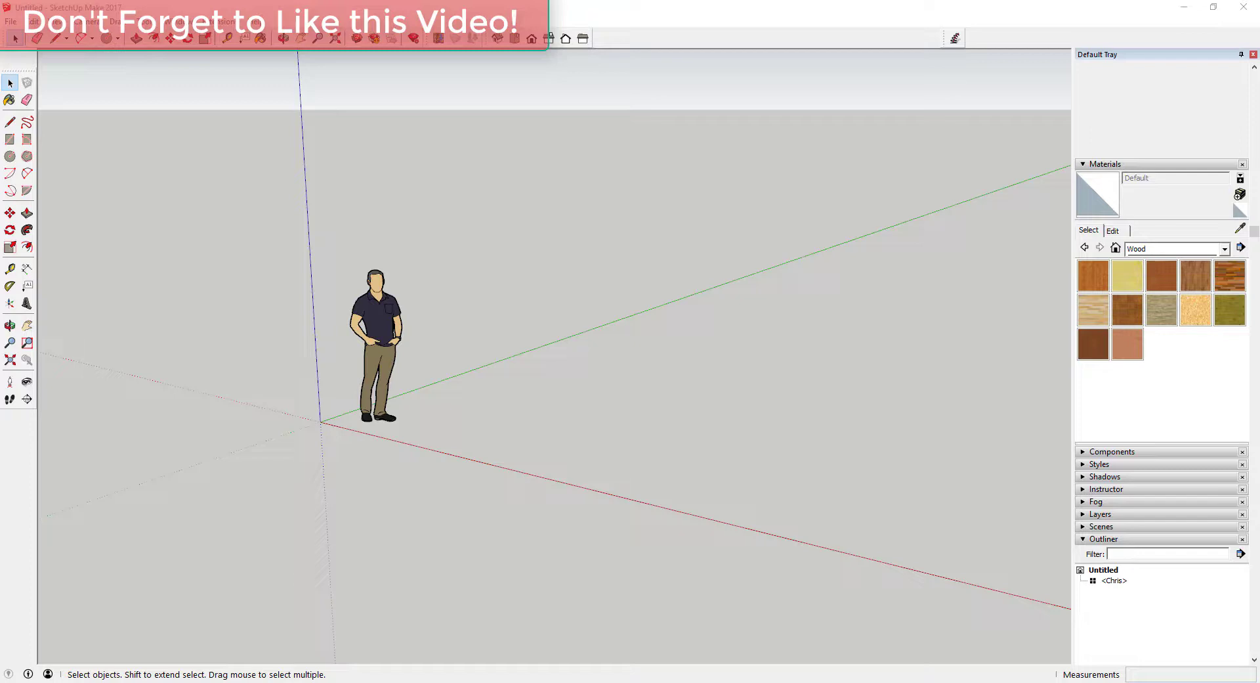
Box-select the default Chris scale figure and delete it.
left_click_drag(275, 230, 572, 525)
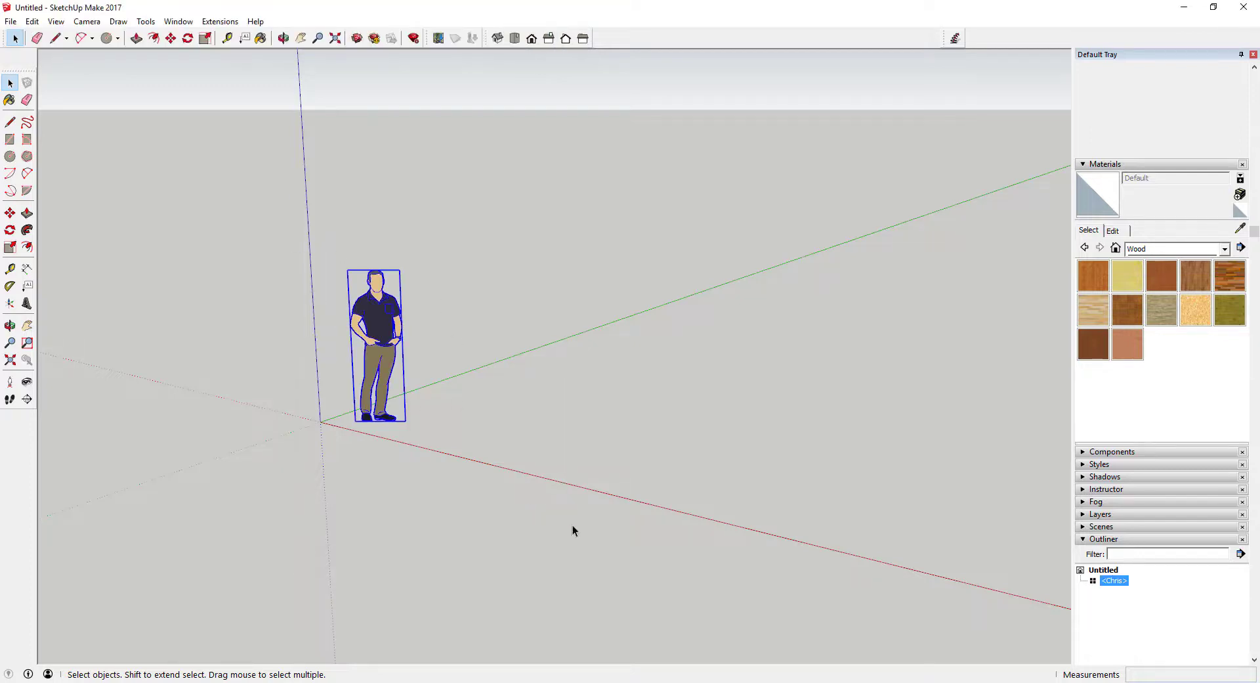
key("Delete")
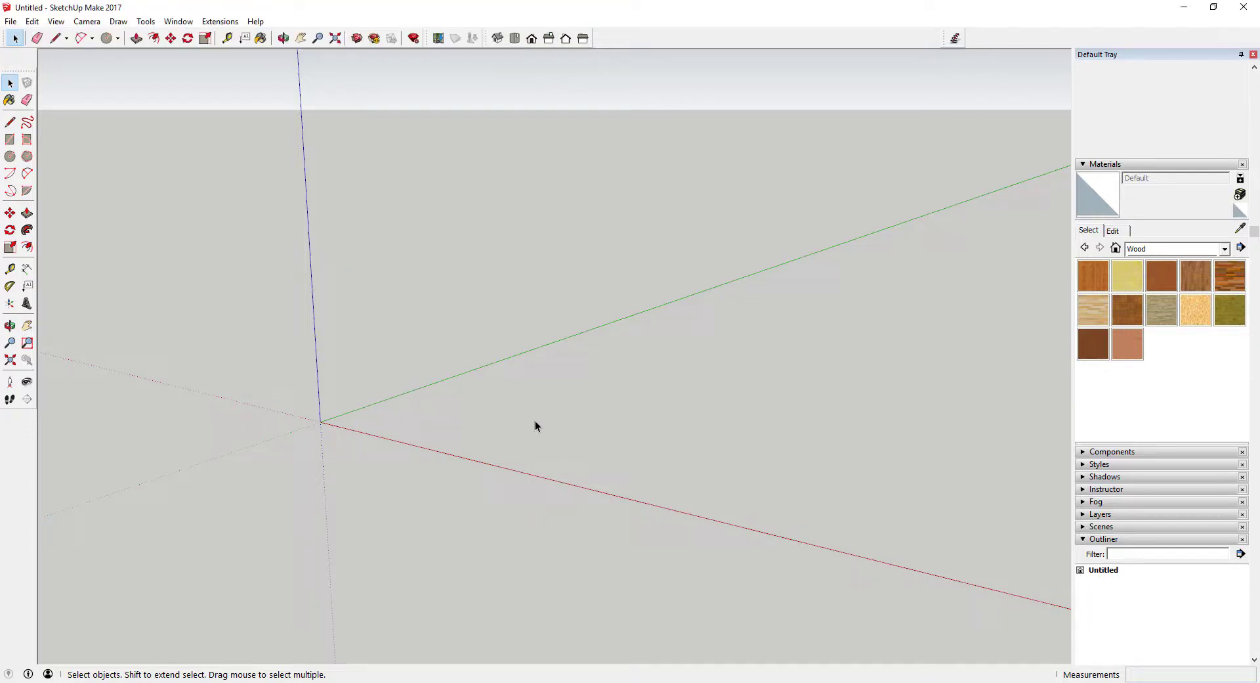
Draw a 12-sided circle of radius 15 centred on the origin.
key("c")
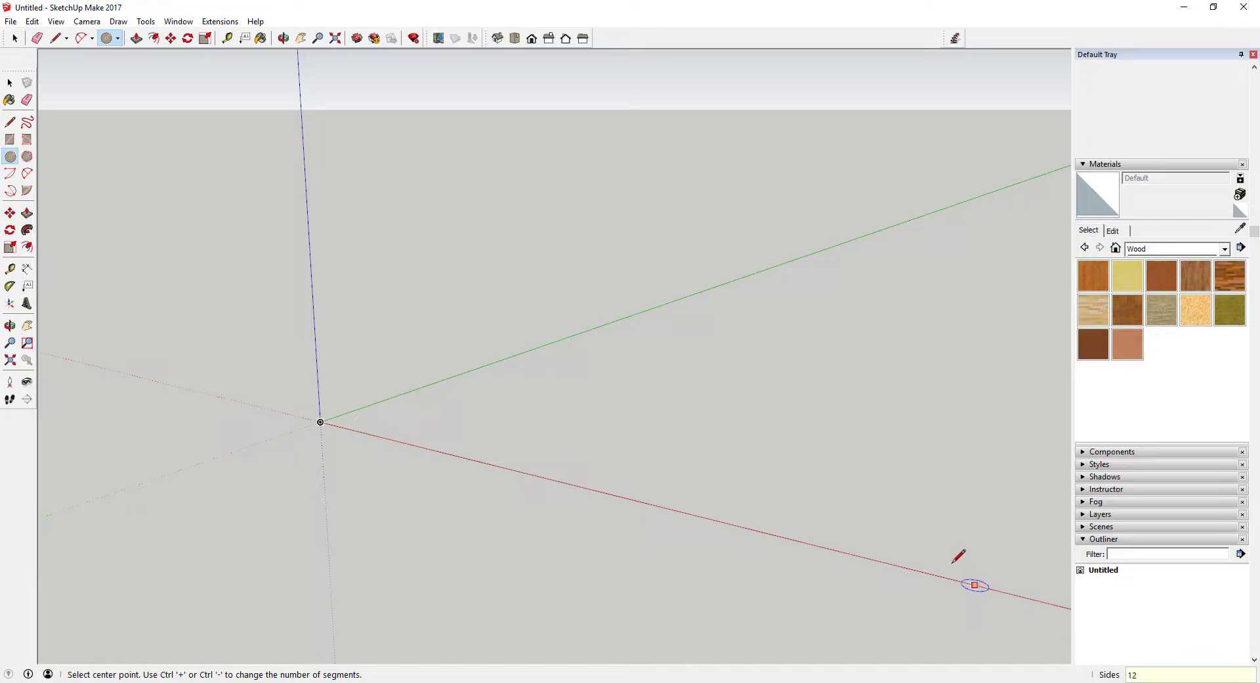
left_click(320, 422)
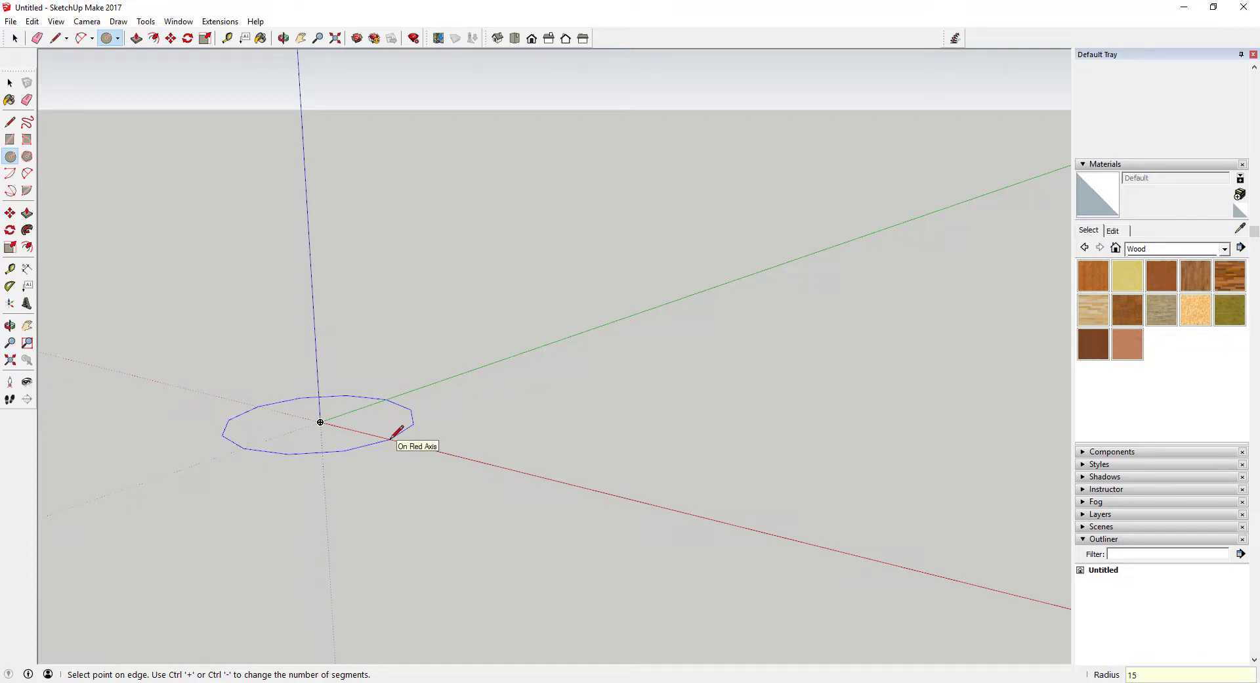
type("15")
key("Return")
scroll(594, 417, "down", 3)
scroll(464, 407, "up", 3)
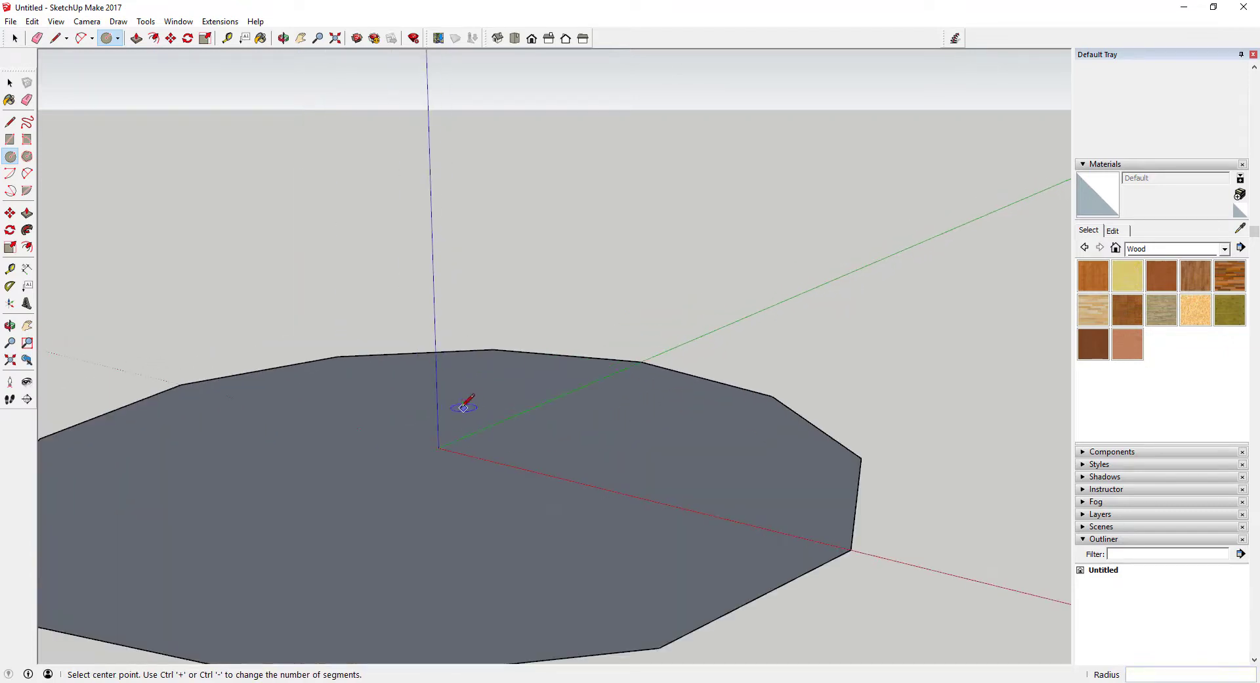
scroll(449, 404, "down", 3)
key("space")
middle_click_drag(458, 420, 472, 409)
scroll(441, 426, "up", 2)
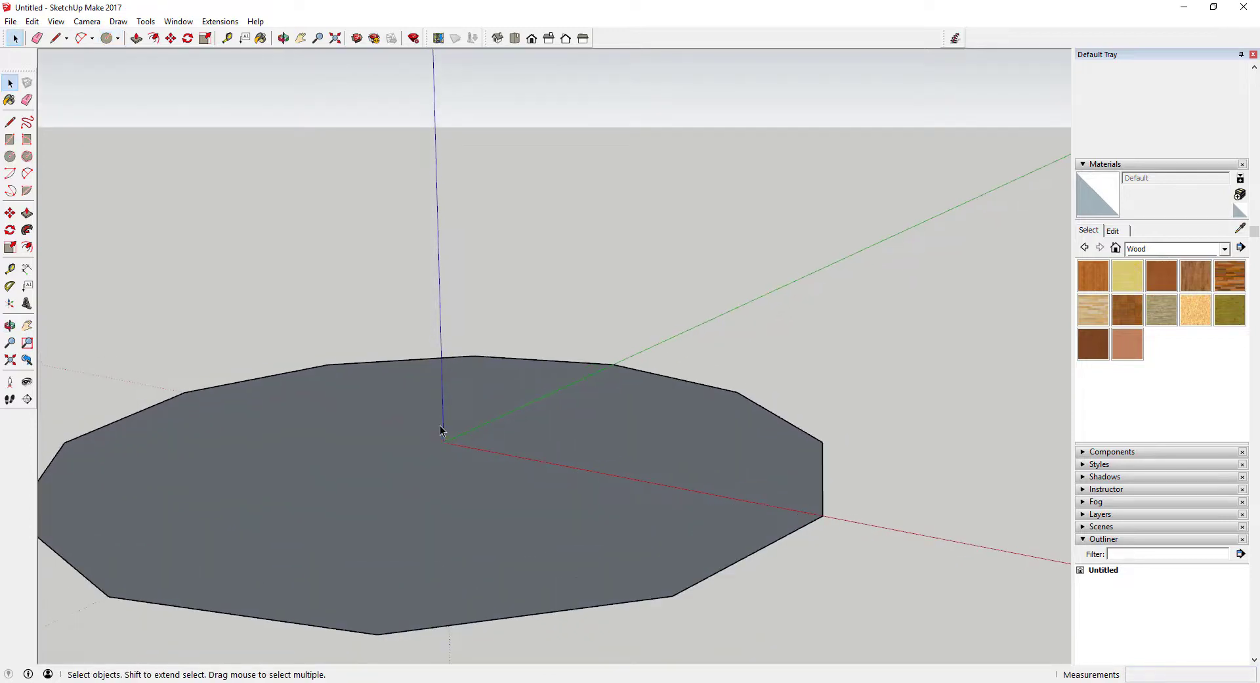
Draw a 12' vertical line up the blue axis from the circle's centre.
key("l")
key("space")
middle_click_drag(456, 332, 455, 484)
key("l")
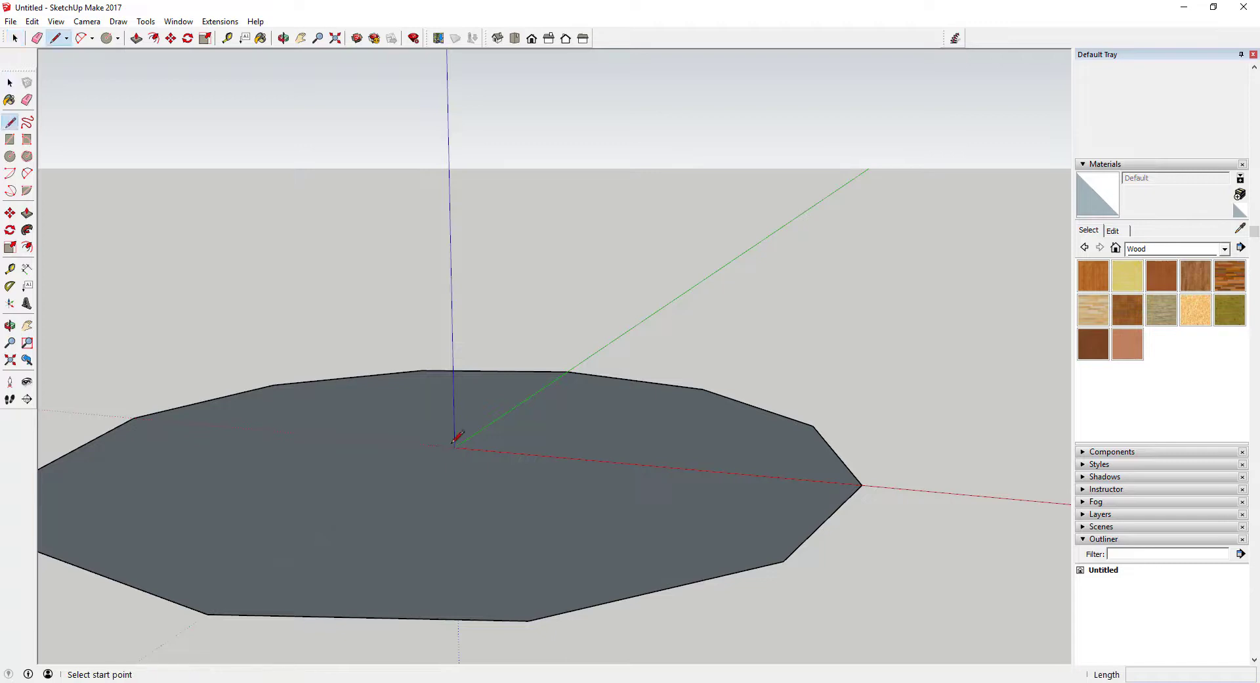
left_click(454, 447)
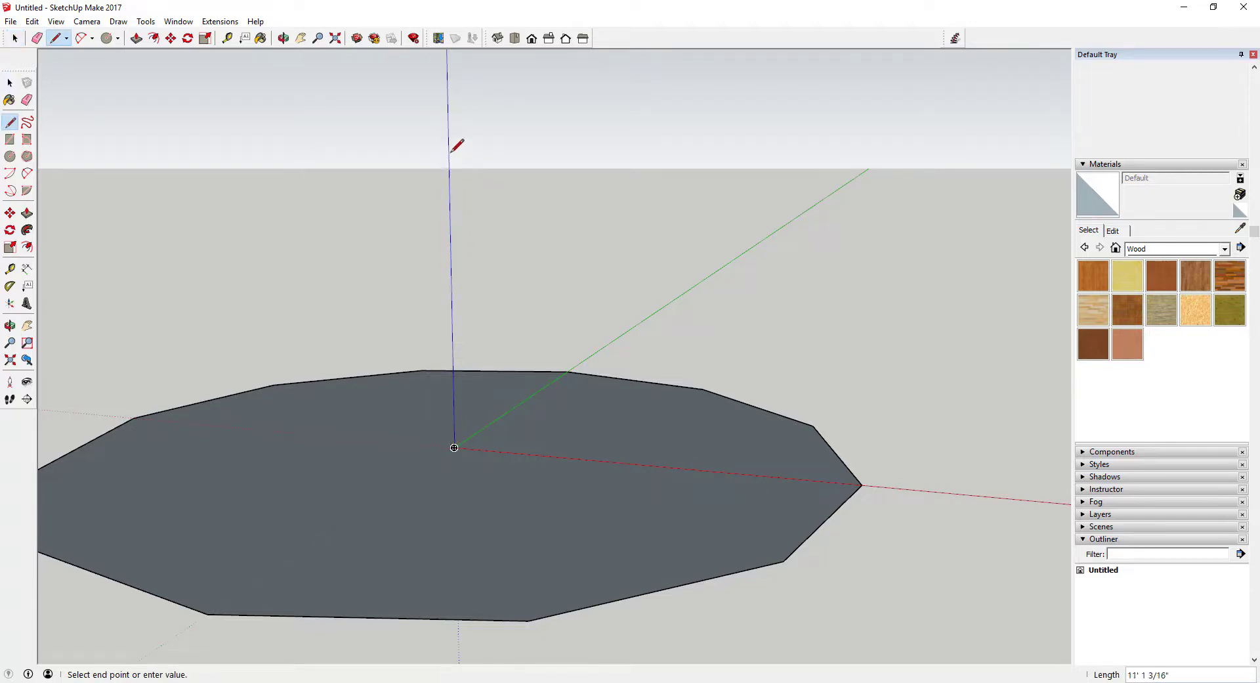
key("Return")
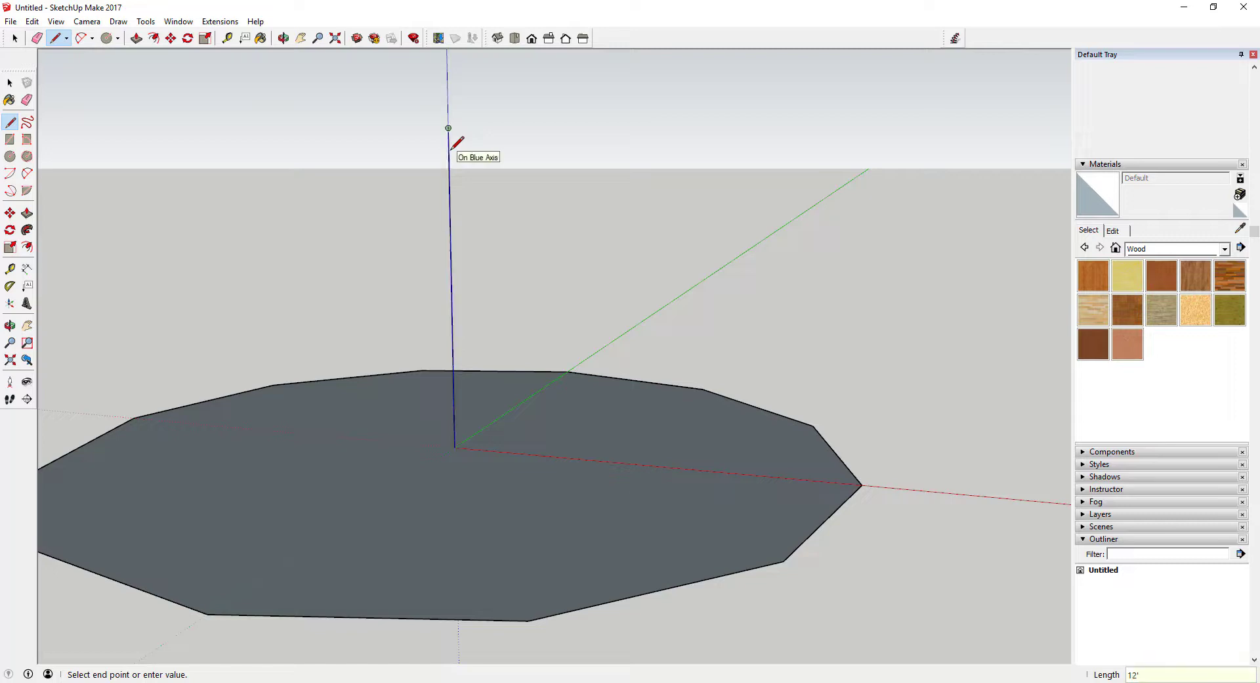
key("space")
mouse_move(465, 137)
middle_mouse_down()
mouse_move(519, 154)
mouse_move(486, 118)
middle_mouse_up()
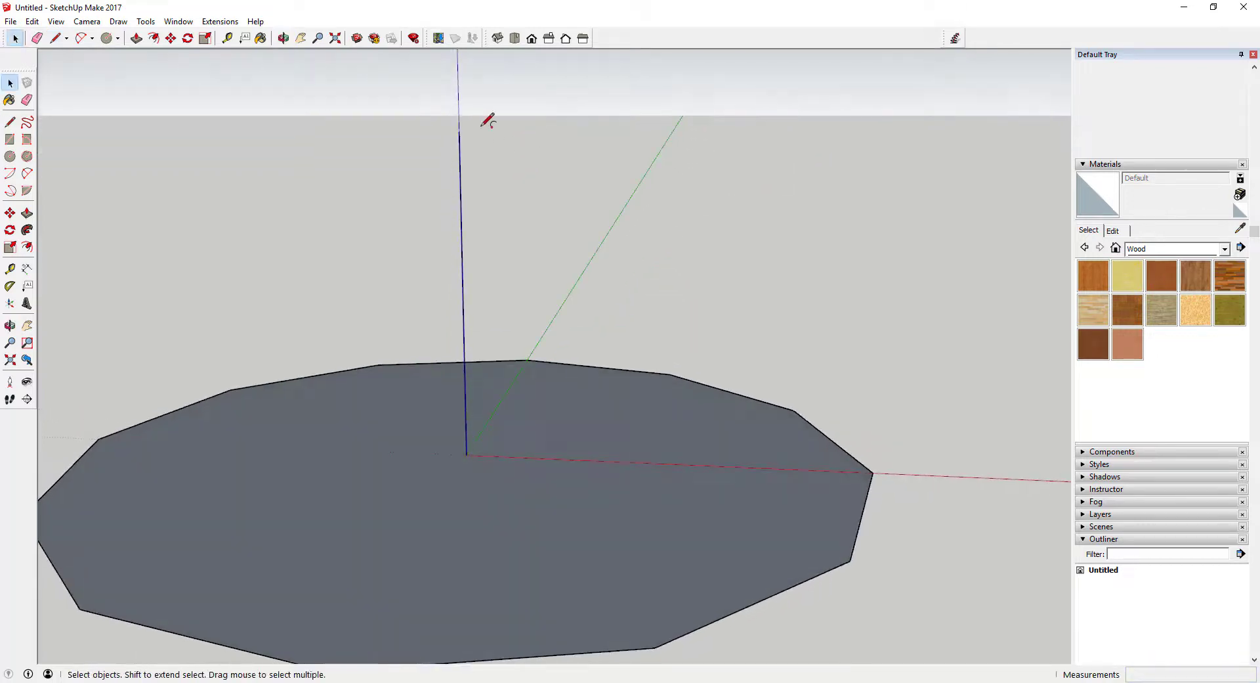
Try a 2-point arc from the line's top to the circle's red-axis corner, then abandon it.
key("a")
left_click(459, 132)
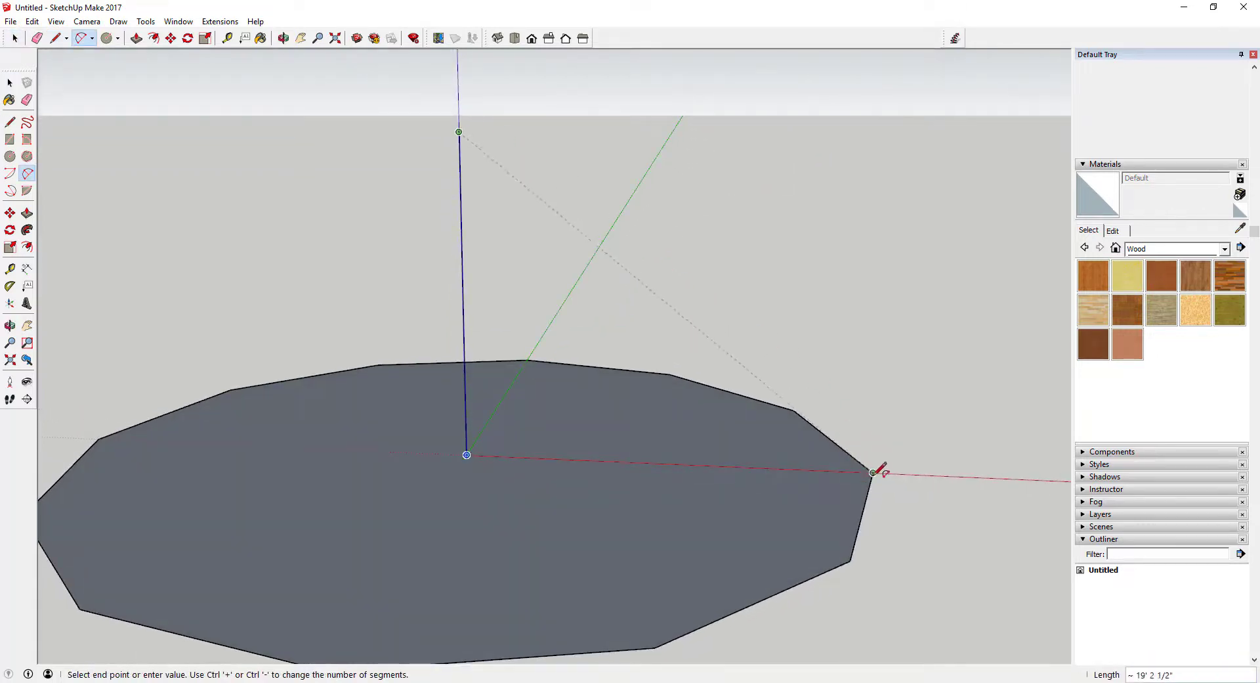
key("space")
key("a")
left_click(459, 132)
left_click(873, 473)
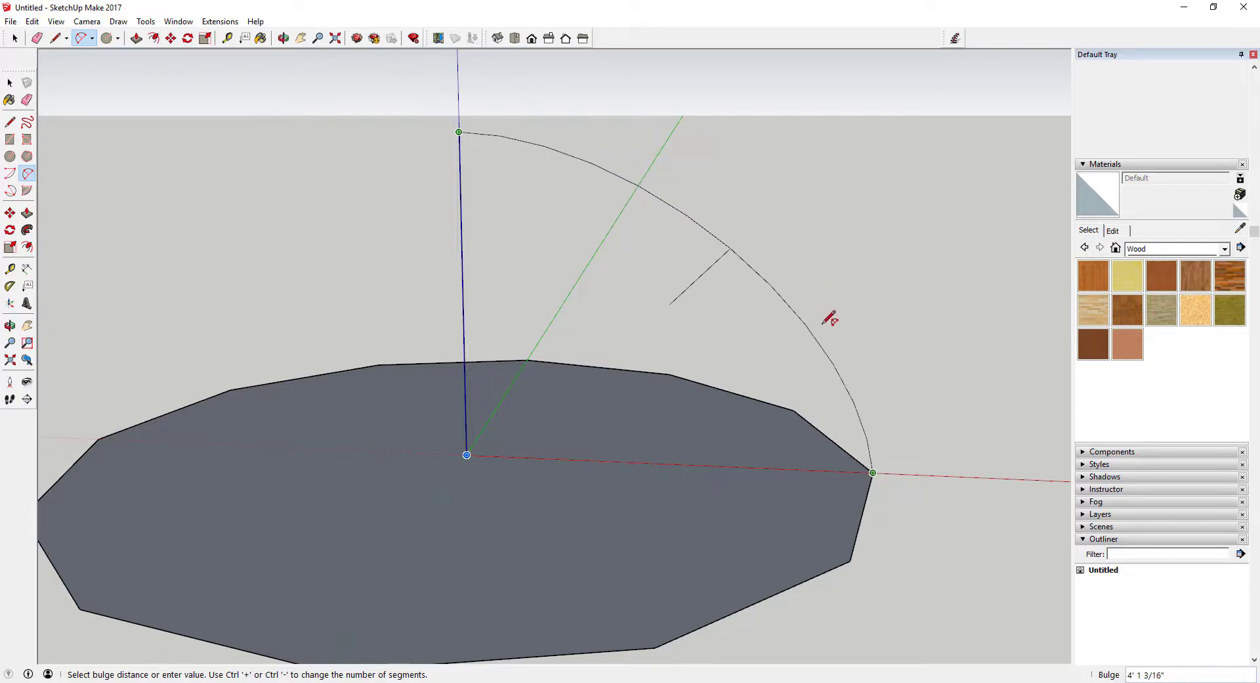
middle_click_drag(853, 279, 887, 169)
key("Escape")
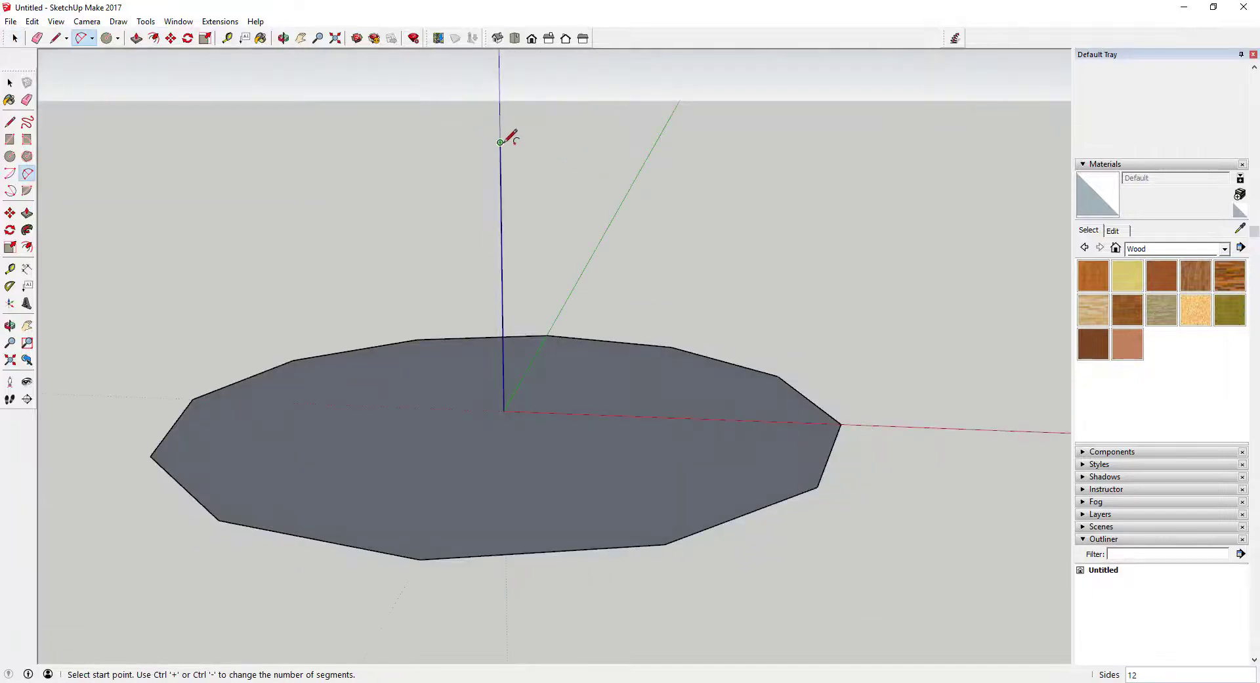
left_click(500, 142)
left_click(841, 424)
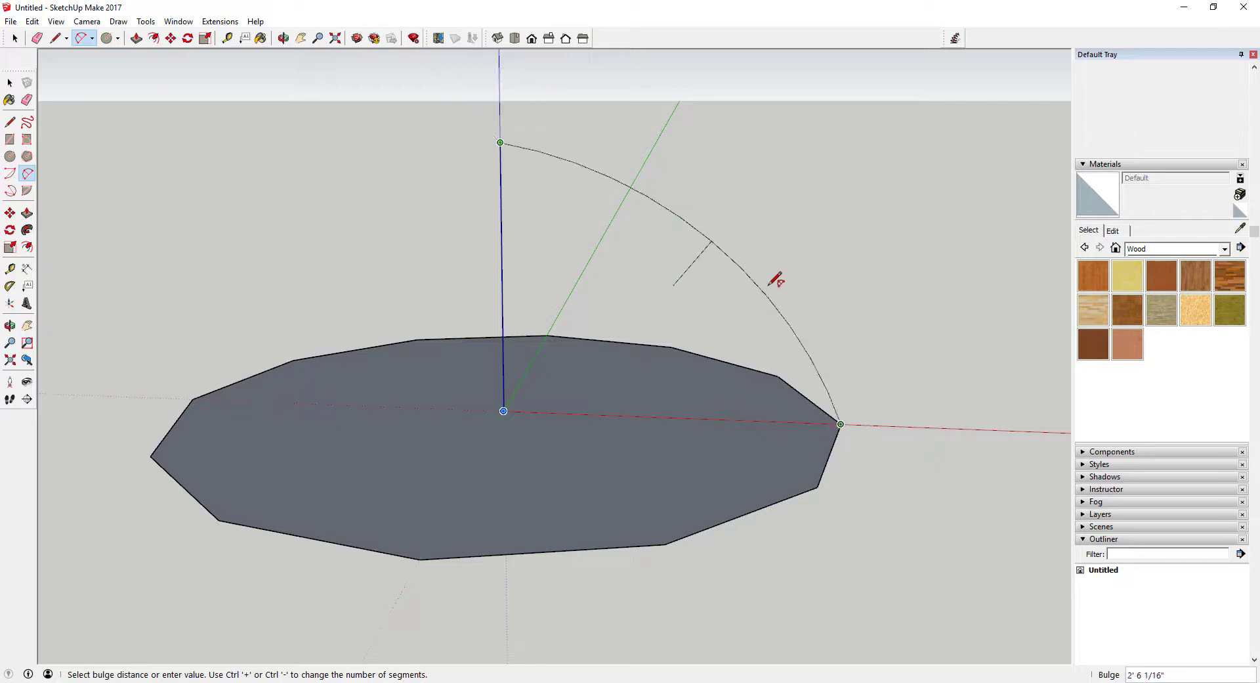
middle_click_drag(777, 278, 760, 257)
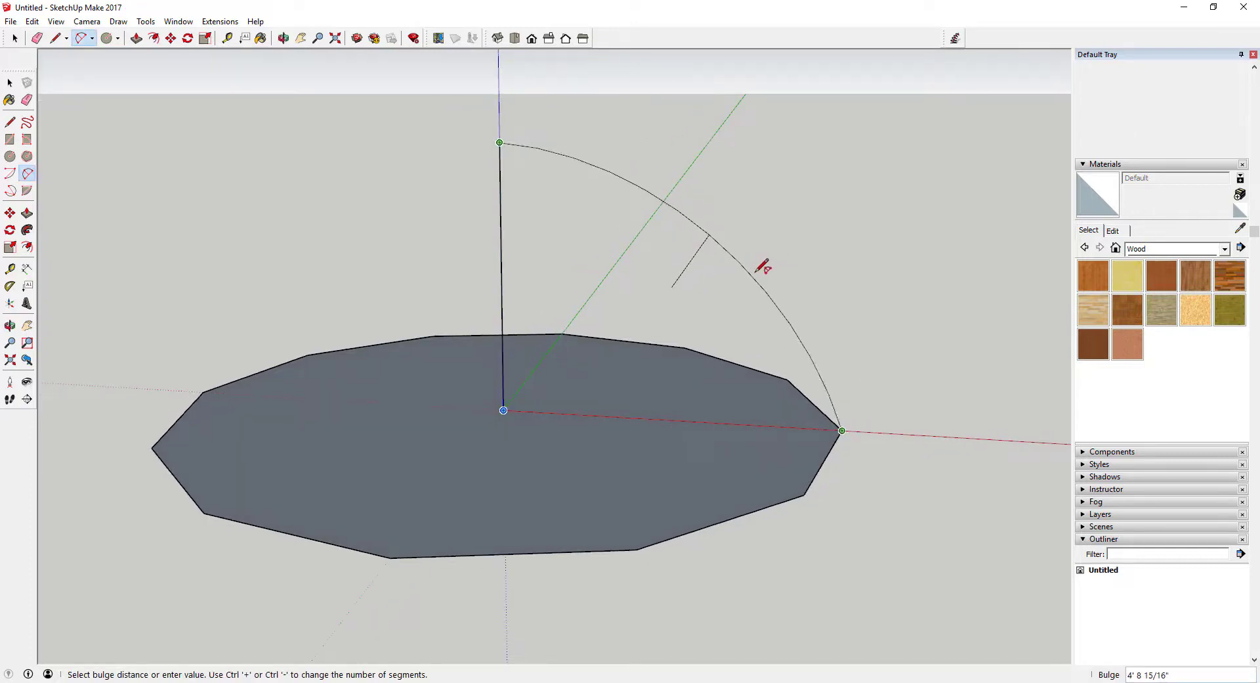
key("space")
Close an upright rectangle from the vertical line's top to the circle's red-axis corner.
key("l")
left_click(500, 141)
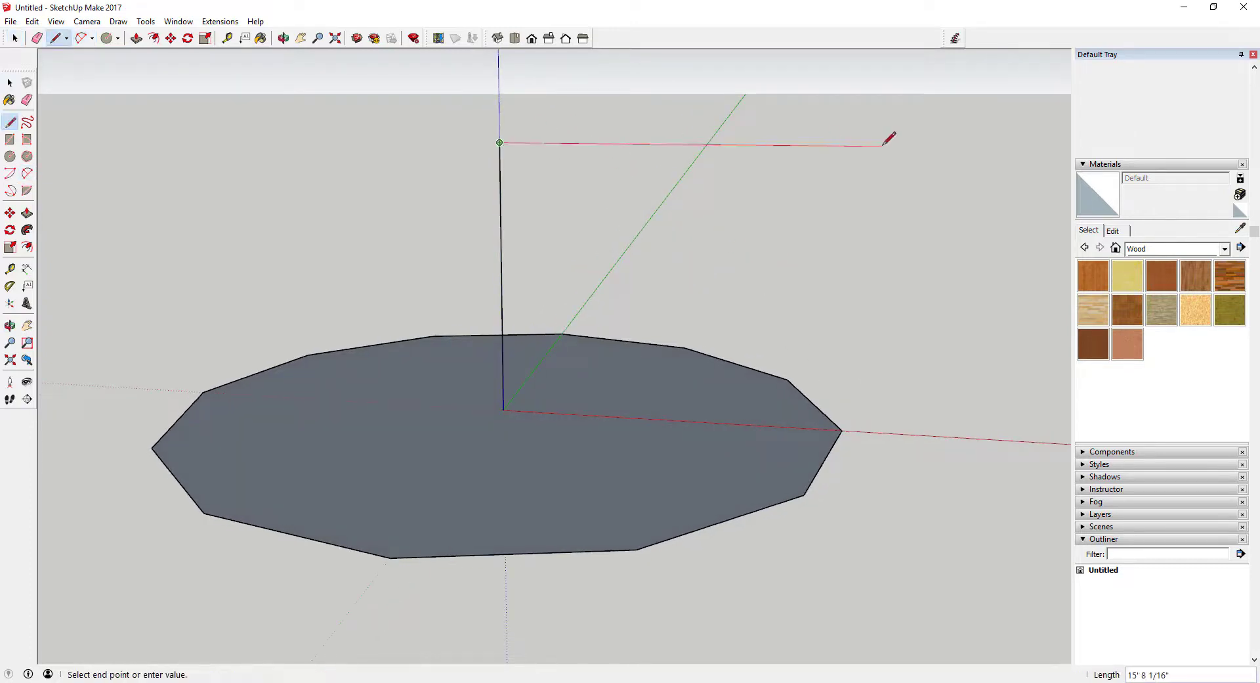
left_click(842, 430)
left_click(843, 430)
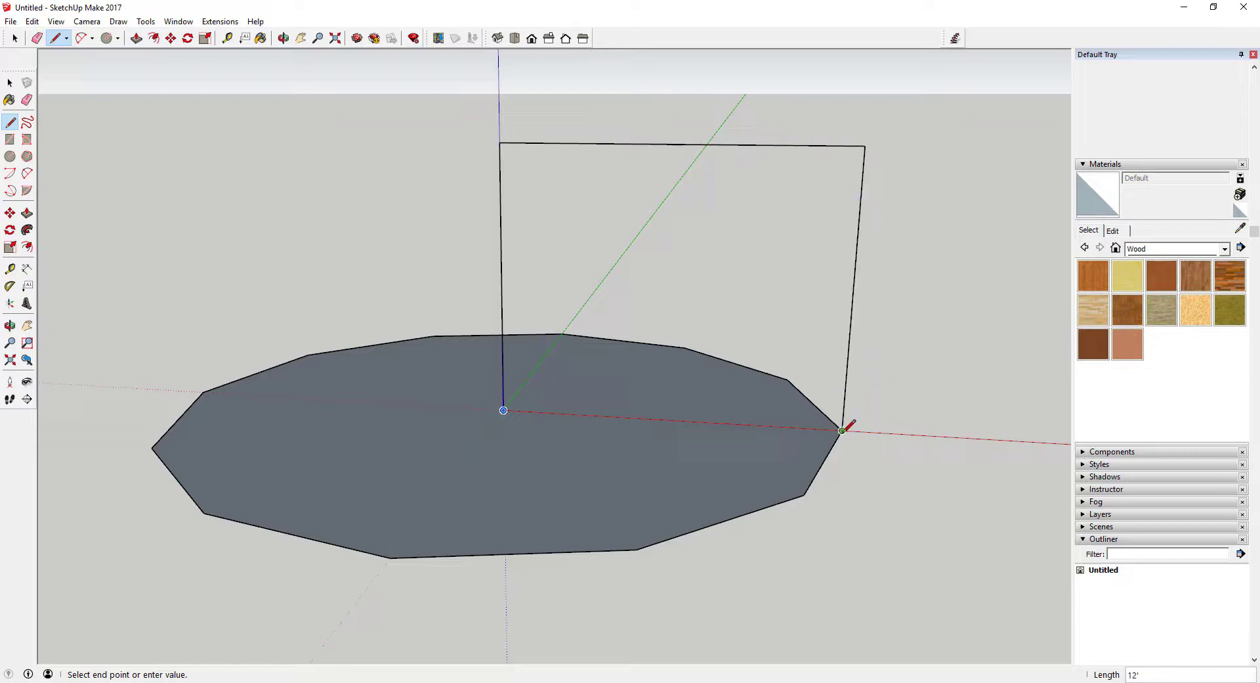
left_click(503, 410)
Draw a quarter-circle arc from the rectangle's top-left to its bottom-right corner.
key("a")
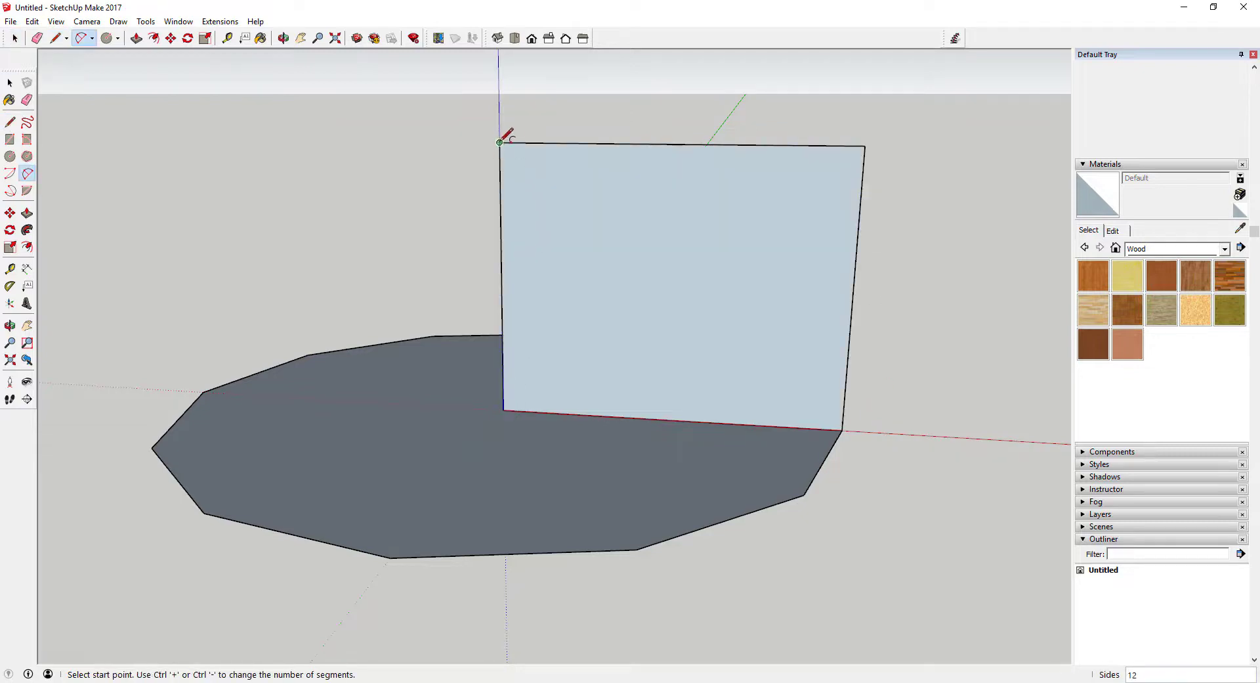
left_click(500, 141)
left_click(842, 430)
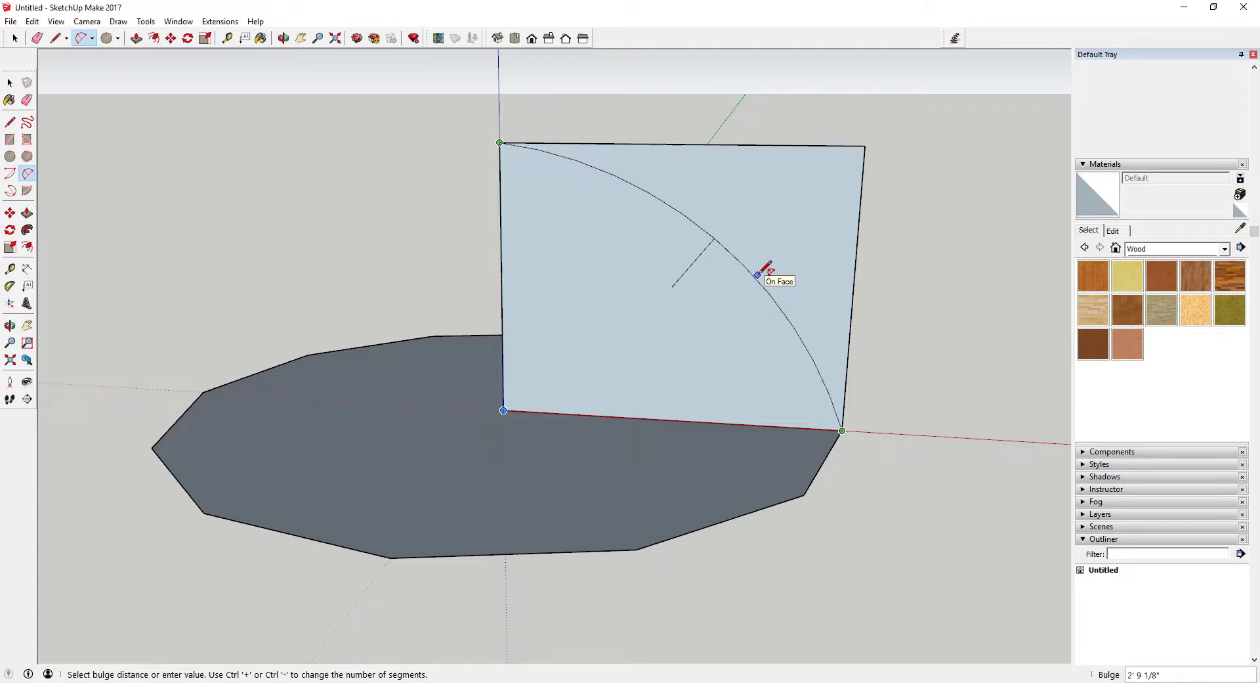
left_click(757, 275)
key("space")
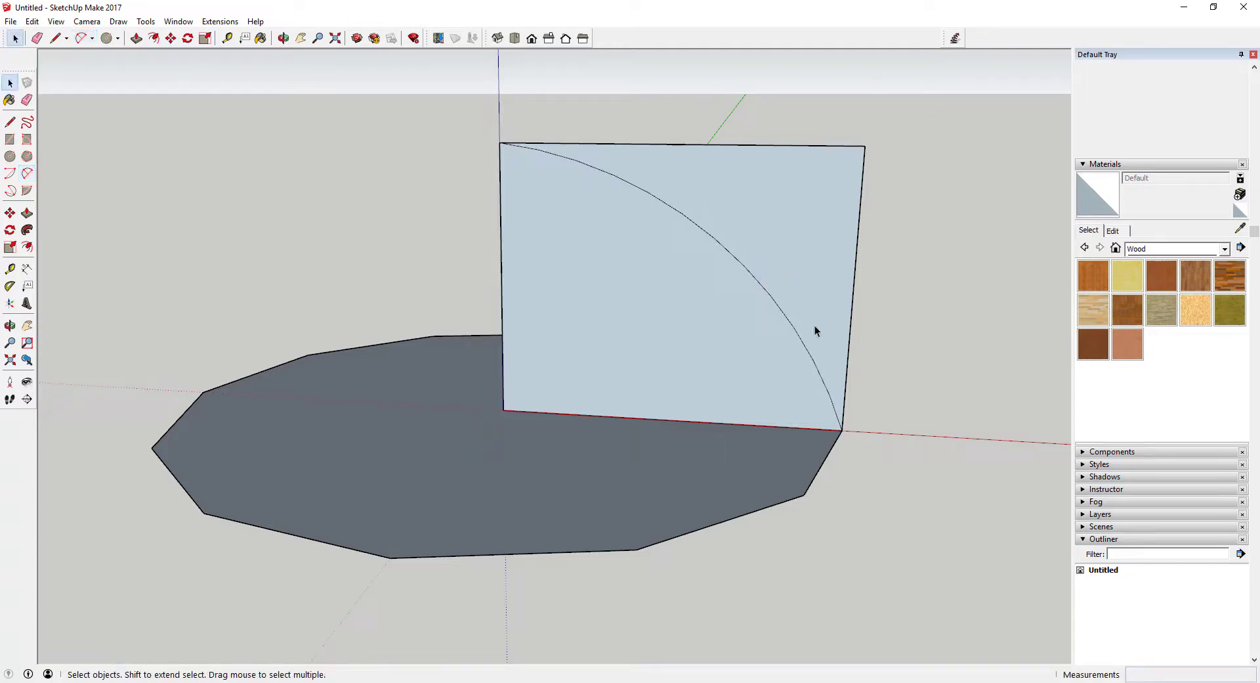
Erase the rectangle's top and right edges, leaving a quarter-circle face.
key("e")
left_click_drag(867, 143, 867, 278)
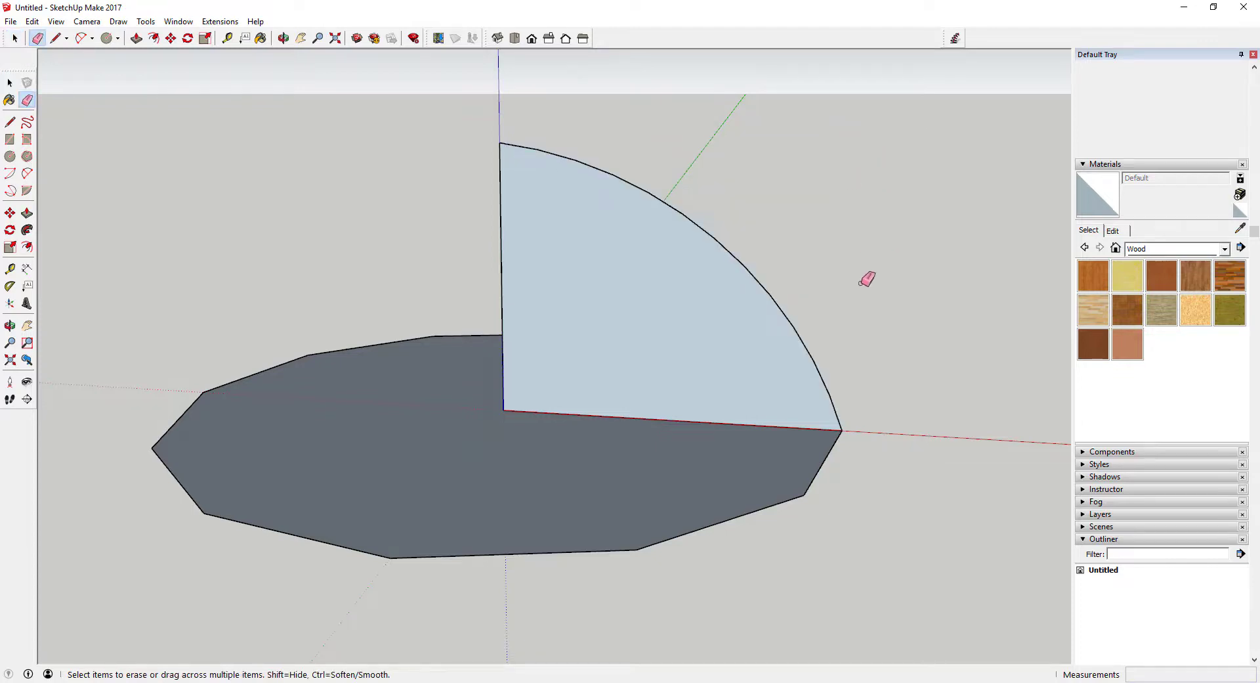
scroll(847, 282, "down", 5)
key("space")
scroll(626, 270, "down", 3)
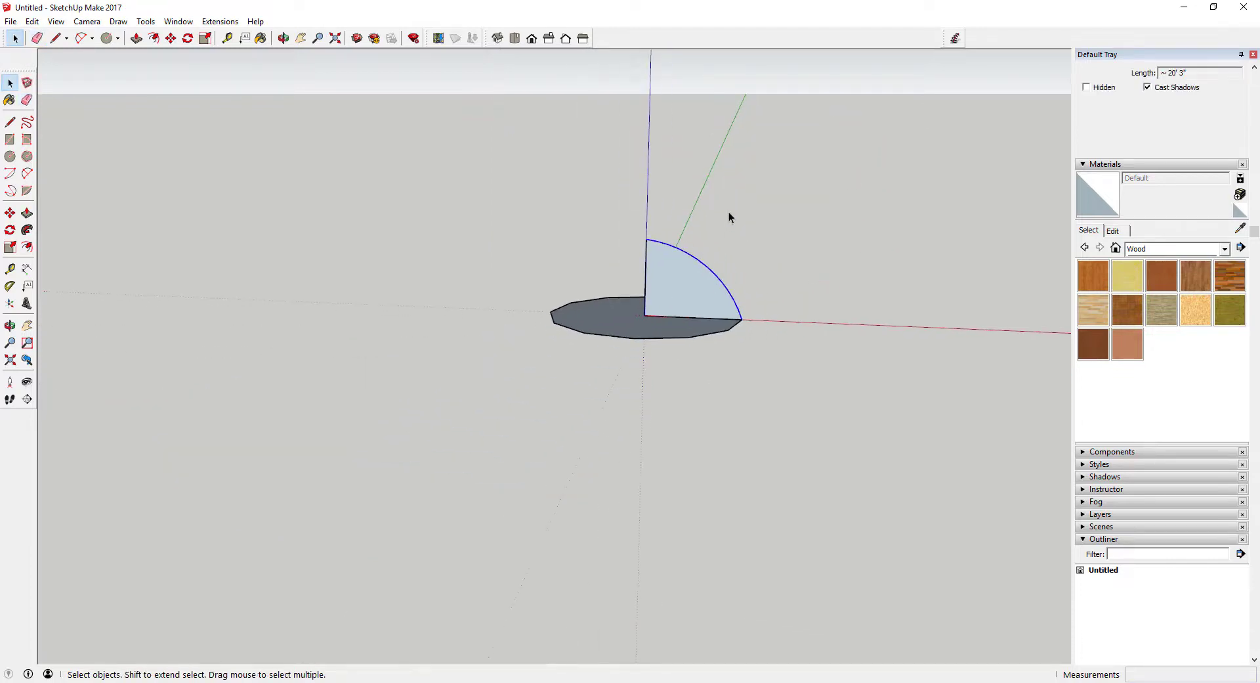
scroll(731, 219, "up", 4)
Copy the arc out along the red axis beside the face.
key("m")
scroll(652, 393, "down", 3)
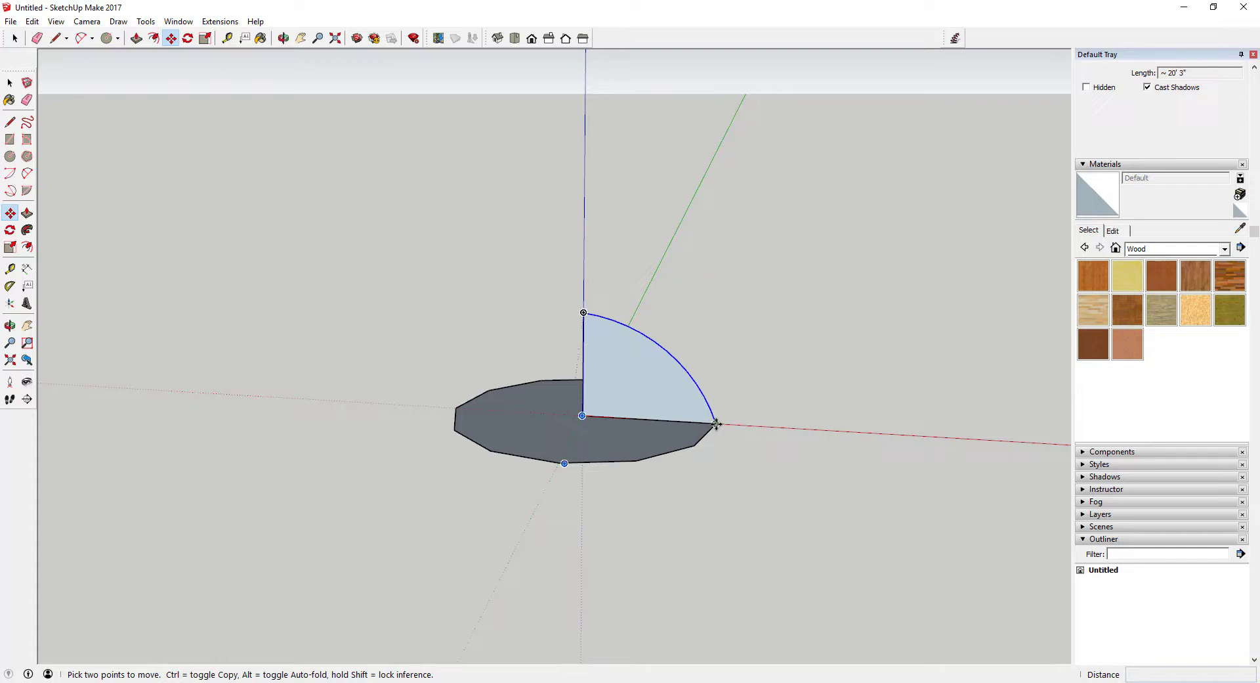
left_click(716, 424)
key("ctrl")
left_click(987, 439)
key("space")
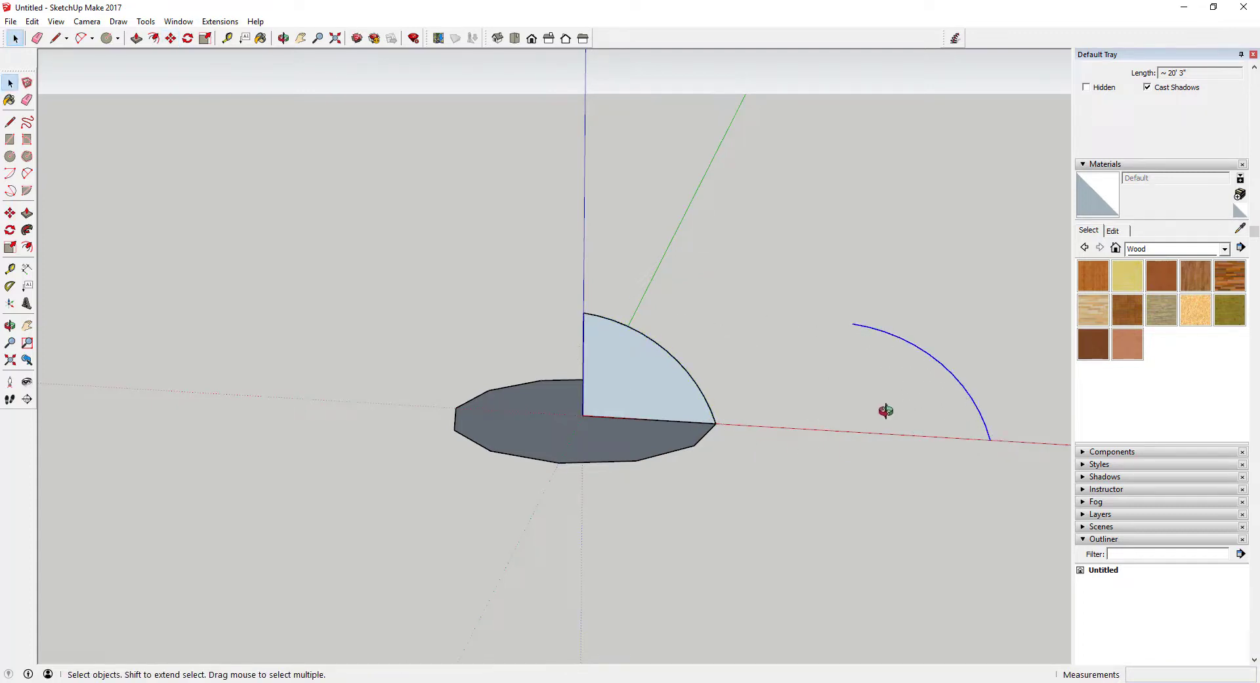
middle_click_drag(886, 411, 696, 398)
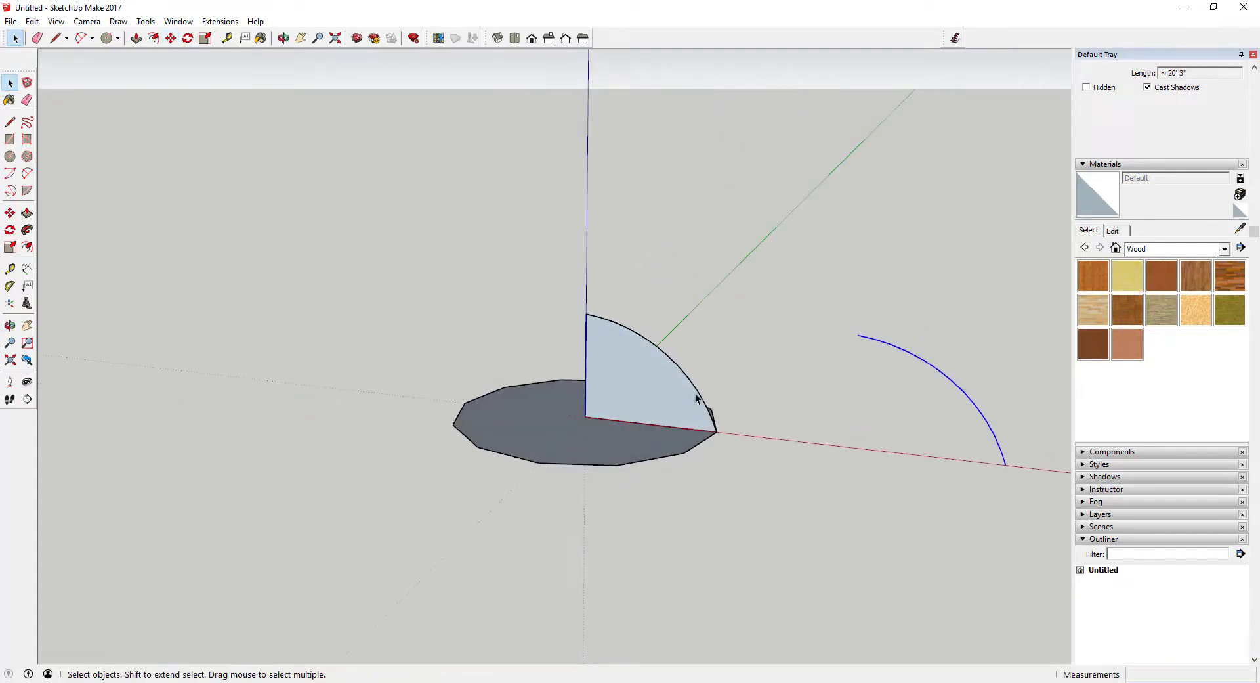
left_click(620, 465)
Follow Me the quarter-circle face around the circle to form a dome.
left_click(27, 229)
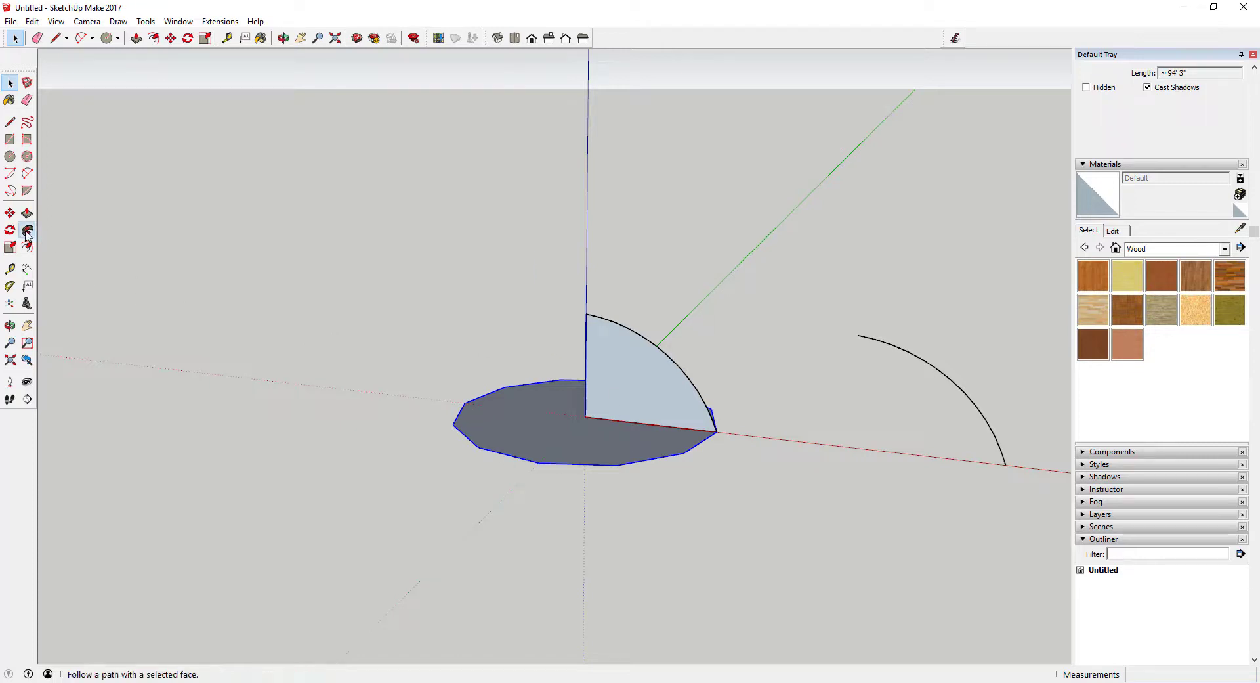
left_click(668, 397)
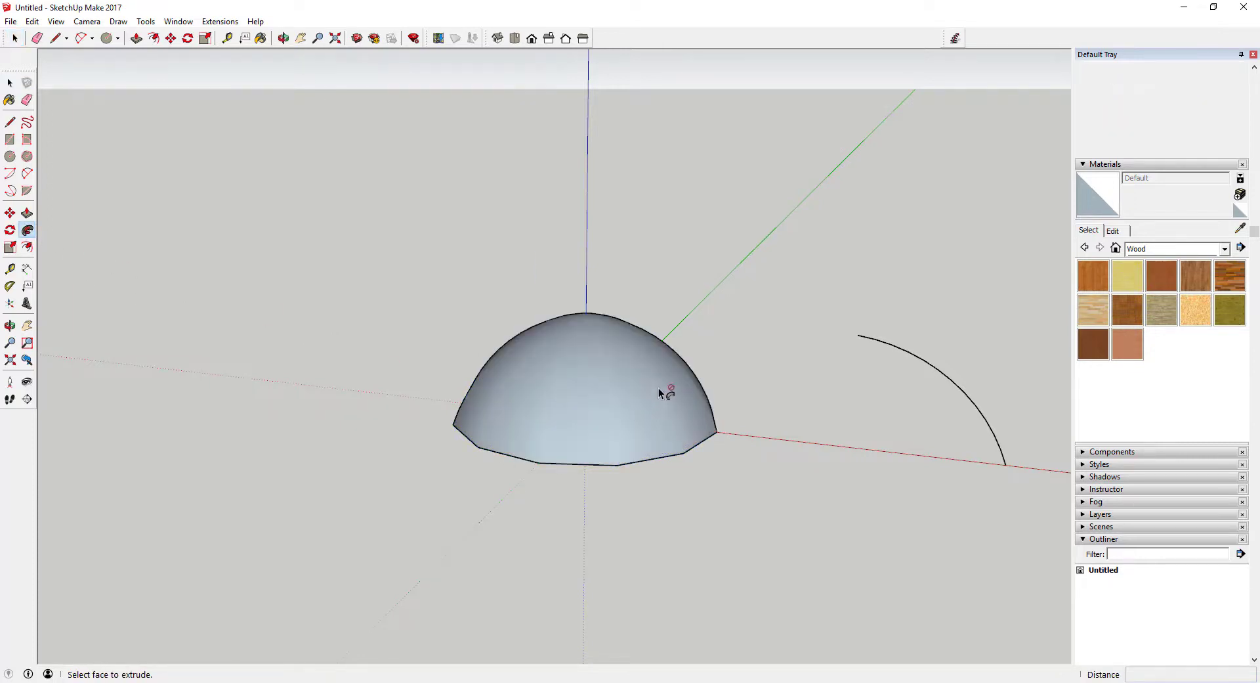
middle_click_drag(664, 392, 609, 386)
scroll(609, 386, "up", 2)
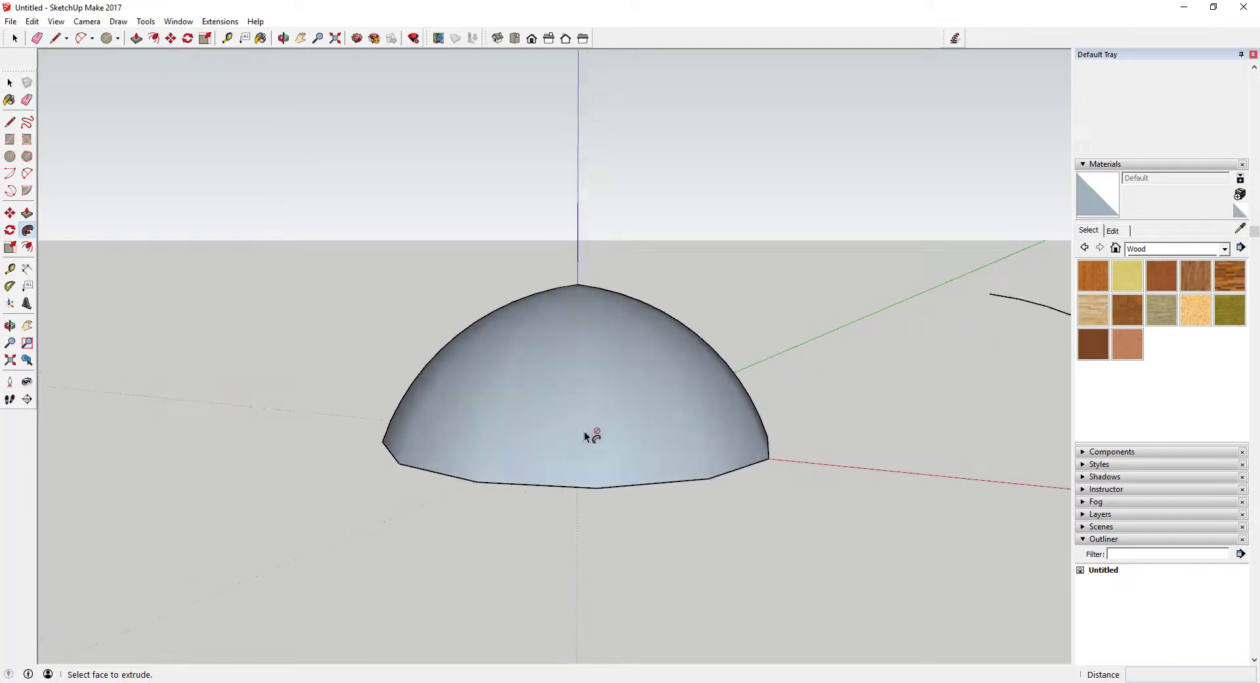
Reverse the dome's faces so they point outward.
key("space")
right_click(535, 366)
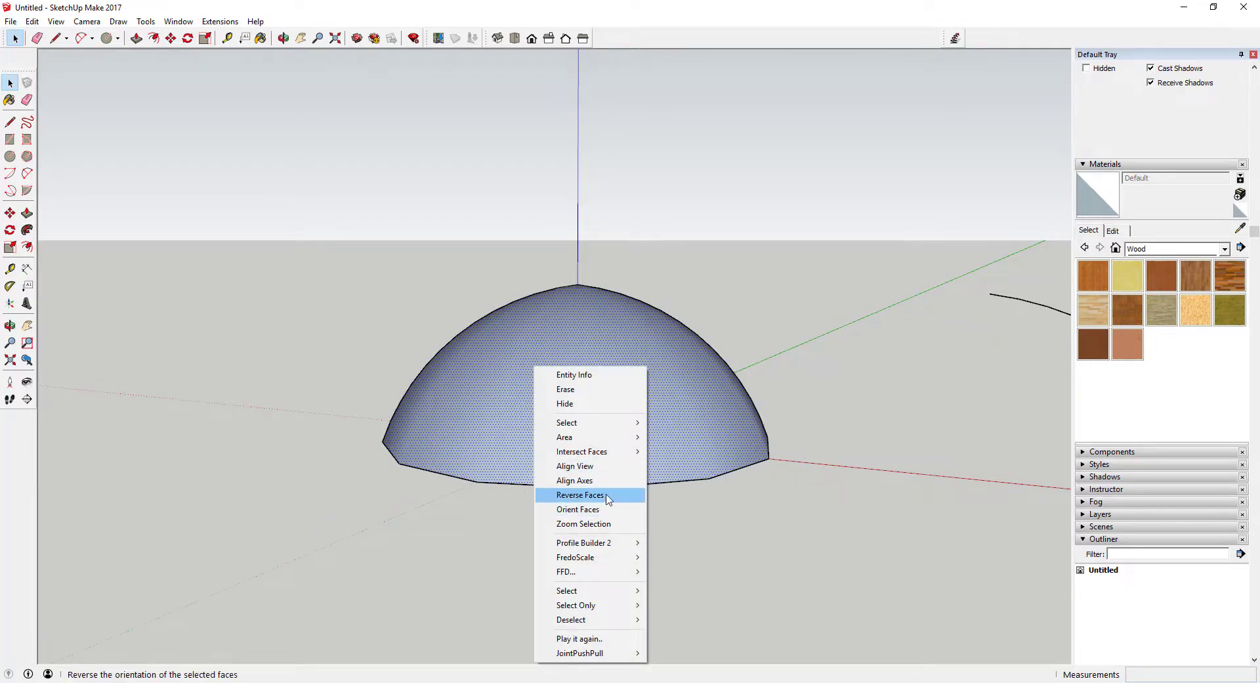
left_click(602, 496)
middle_click_drag(701, 443, 580, 427)
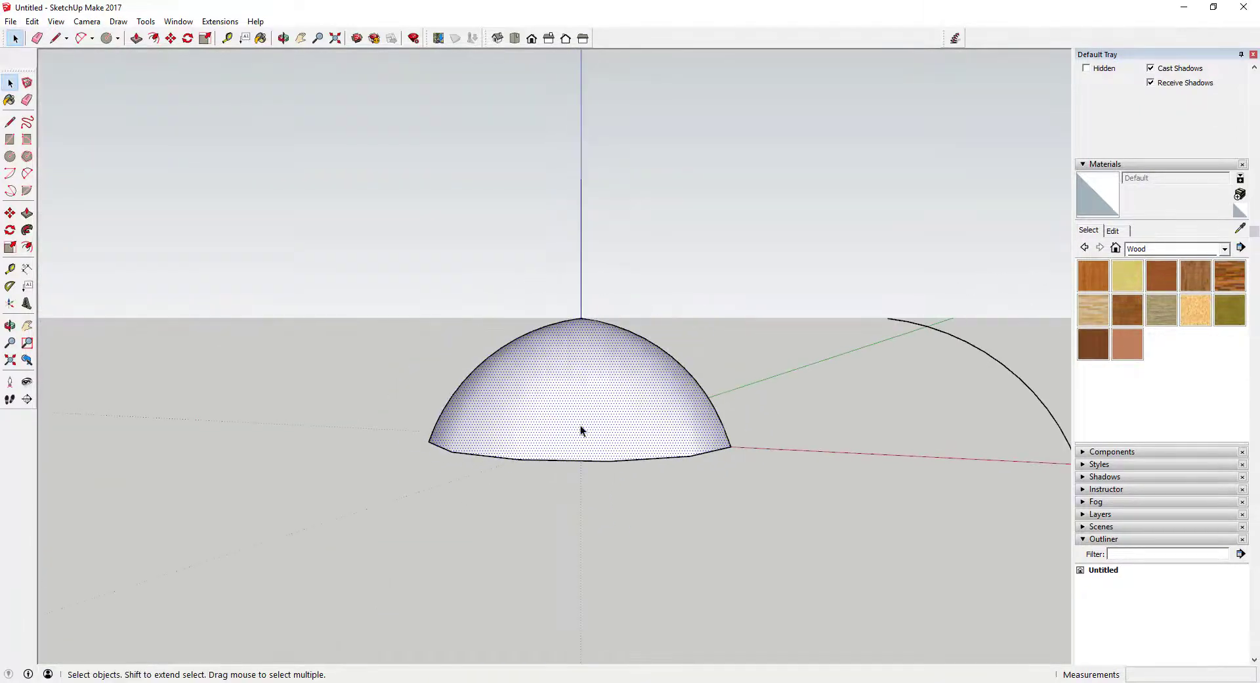
scroll(585, 362, "down", 2)
middle_click_drag(586, 362, 892, 399)
Draw a small rectangle, about 6" wide, on the red axis at the copied arc's lower end.
scroll(892, 399, "up", 5)
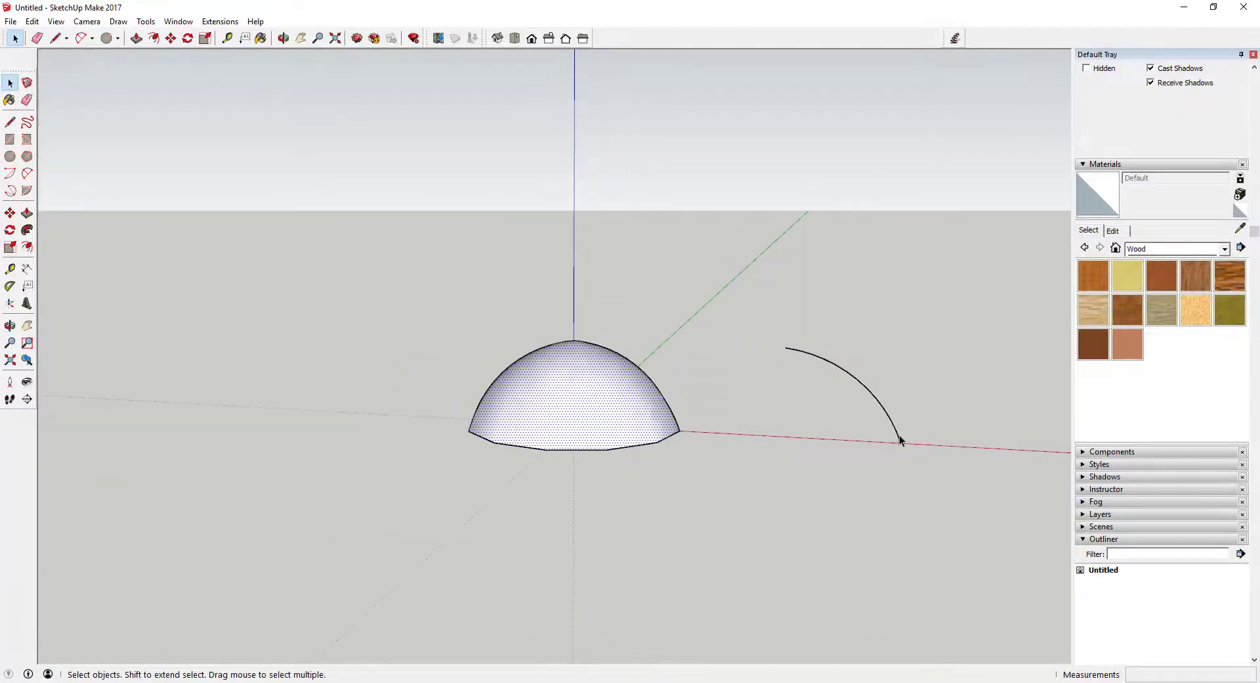
scroll(893, 463, "up", 3)
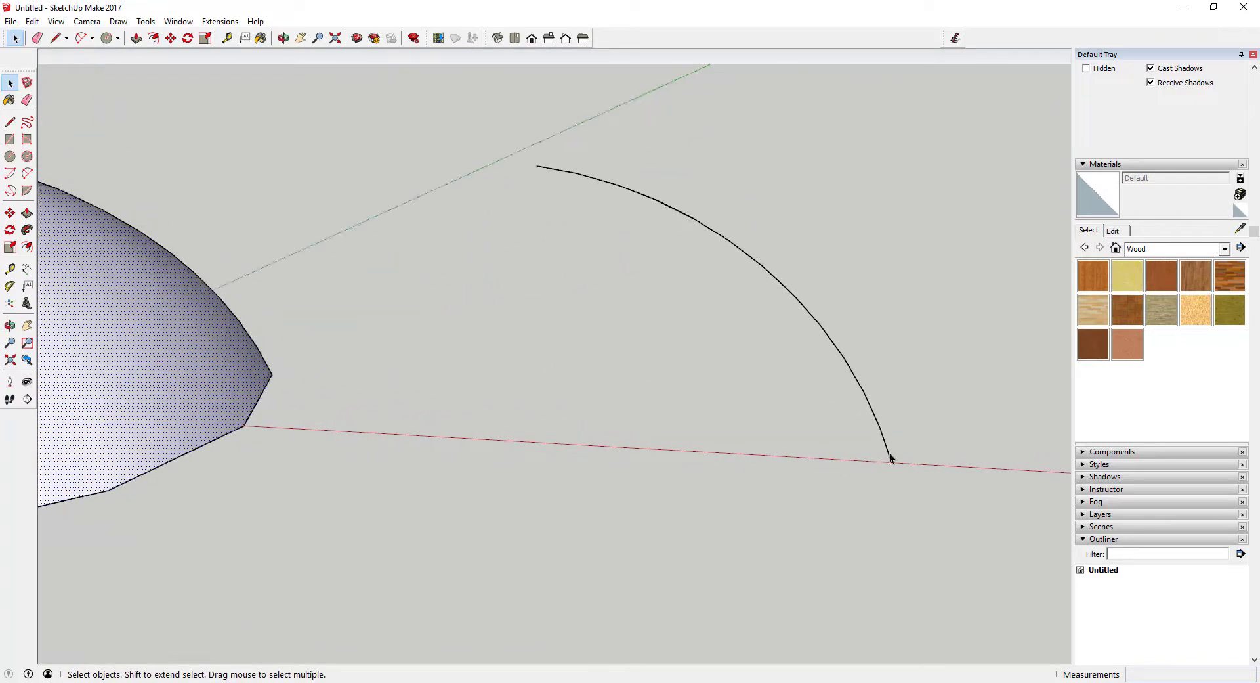
key("l")
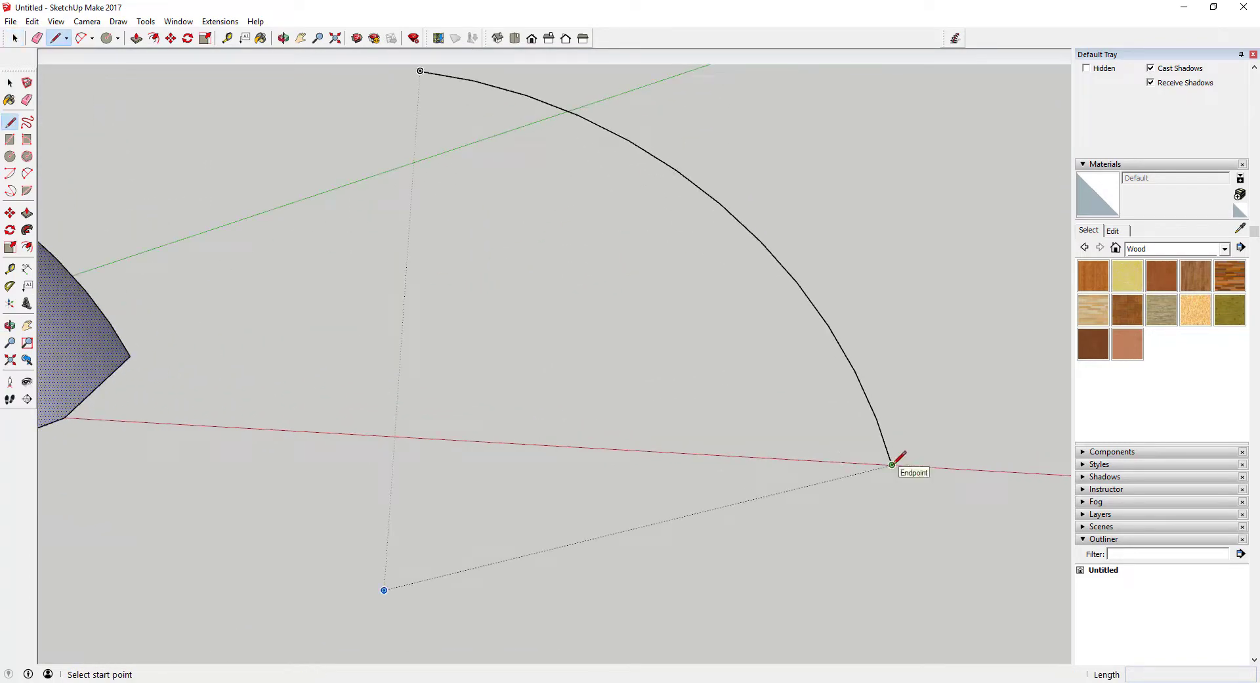
left_click(892, 464)
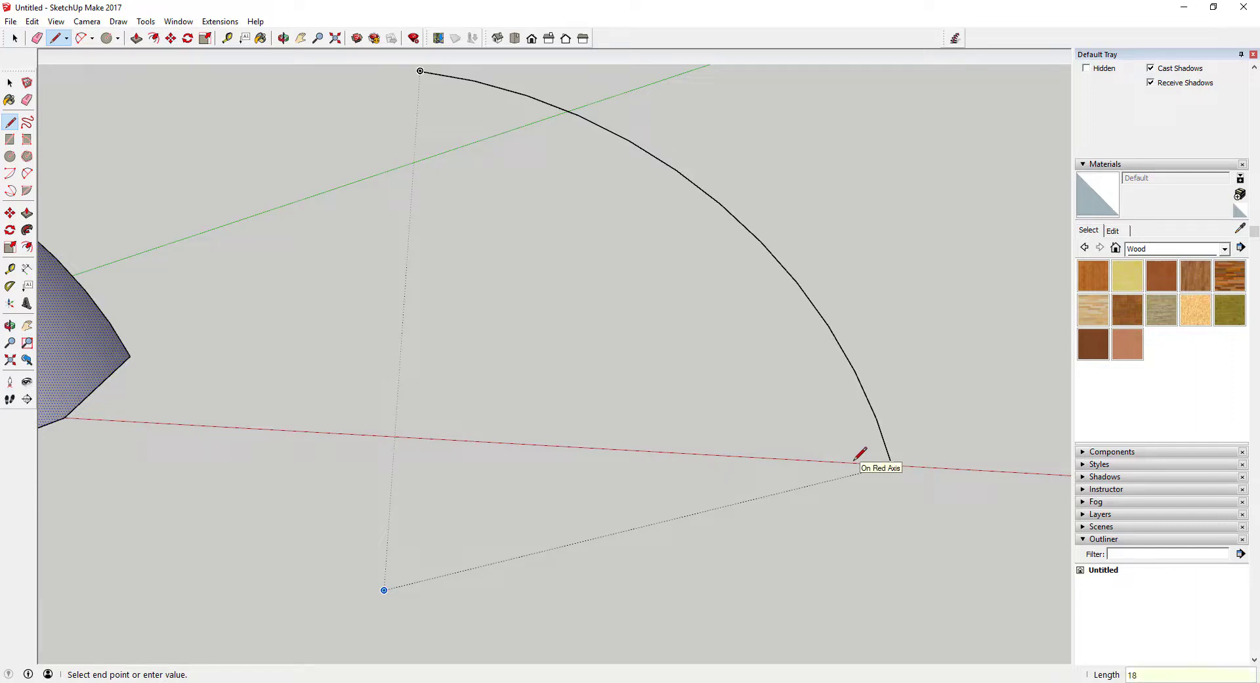
middle_click_drag(856, 438, 734, 503)
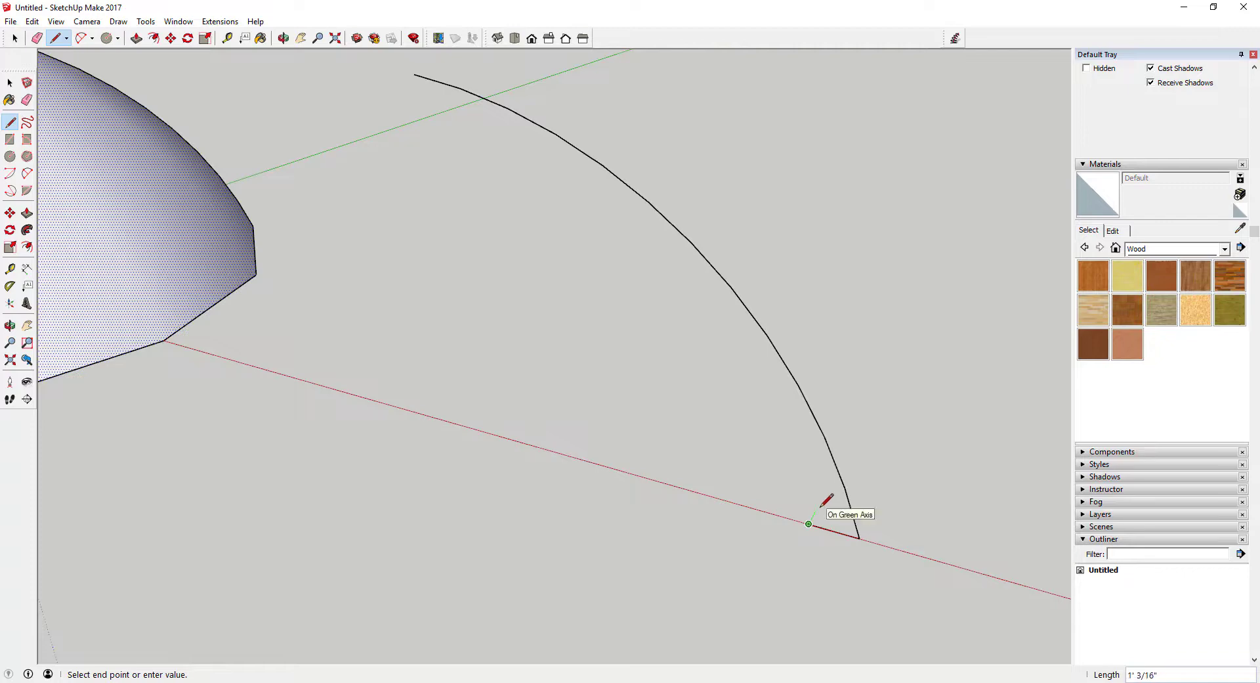
type("\"")
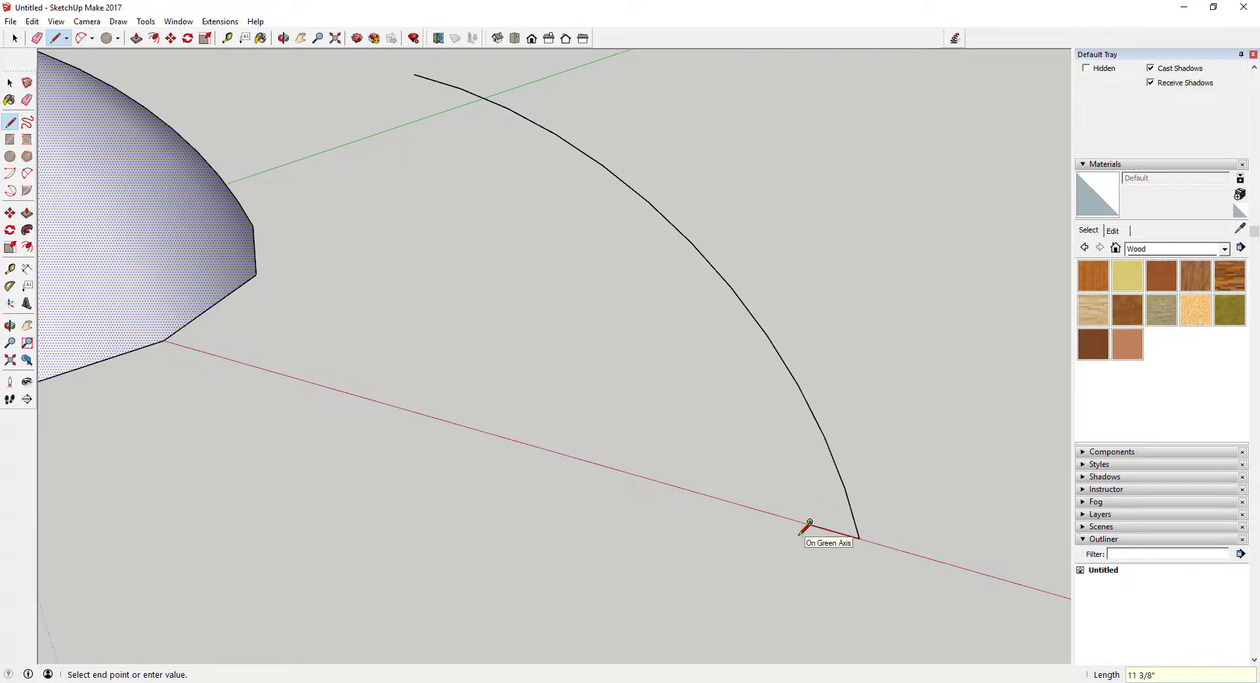
left_click(810, 523)
left_click(810, 523)
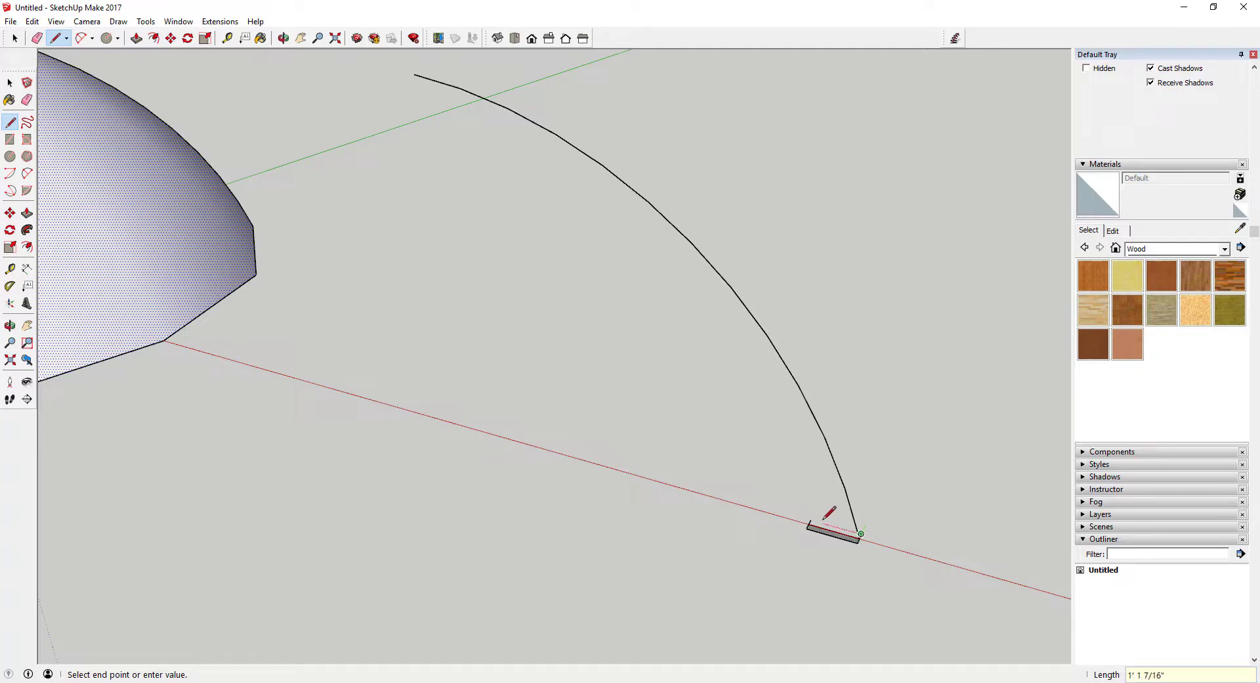
key("Escape")
key("e")
key("space")
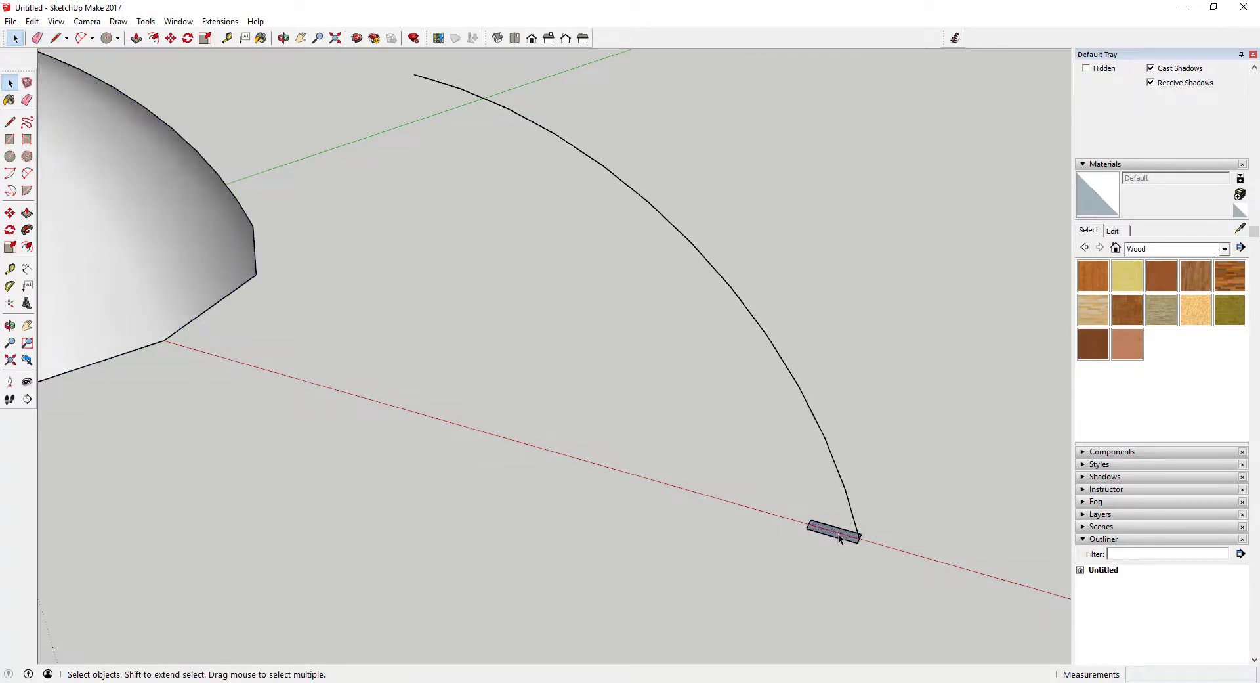
scroll(852, 532, "down", 2)
middle_click_drag(852, 540, 845, 502)
Select the copied arc and Follow Me the end rectangle along it into a curved rib.
scroll(867, 499, "up", 3)
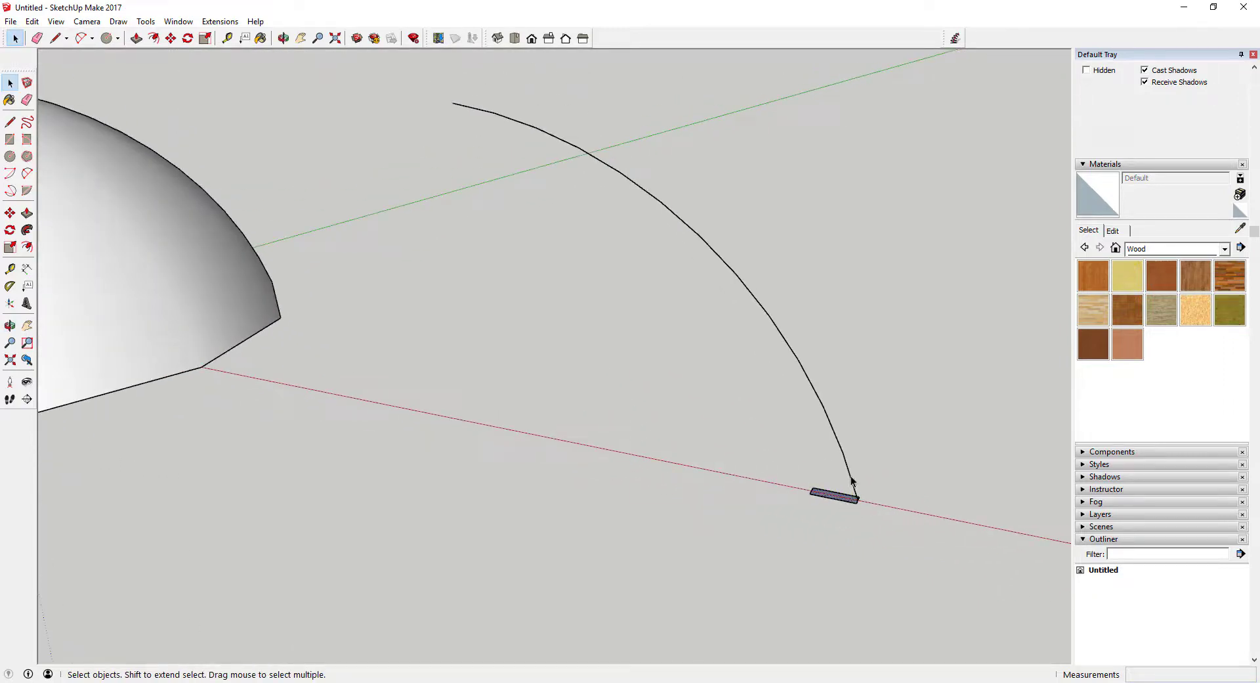
left_click(852, 481)
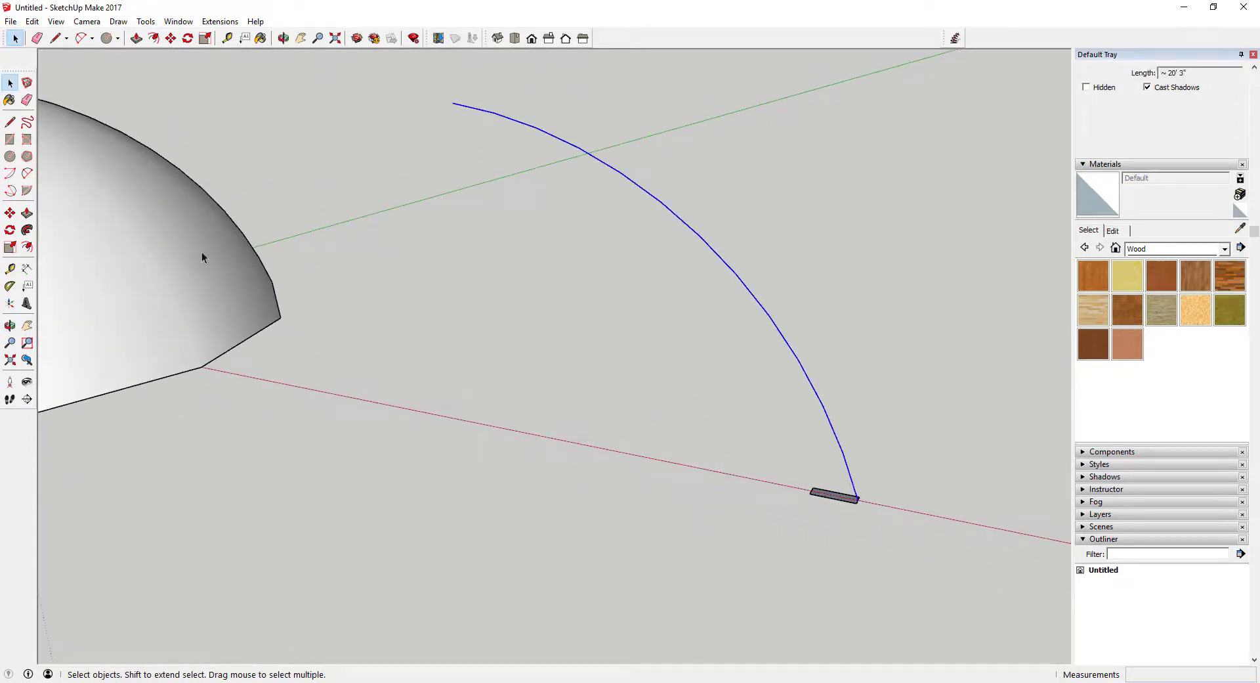
left_click(27, 230)
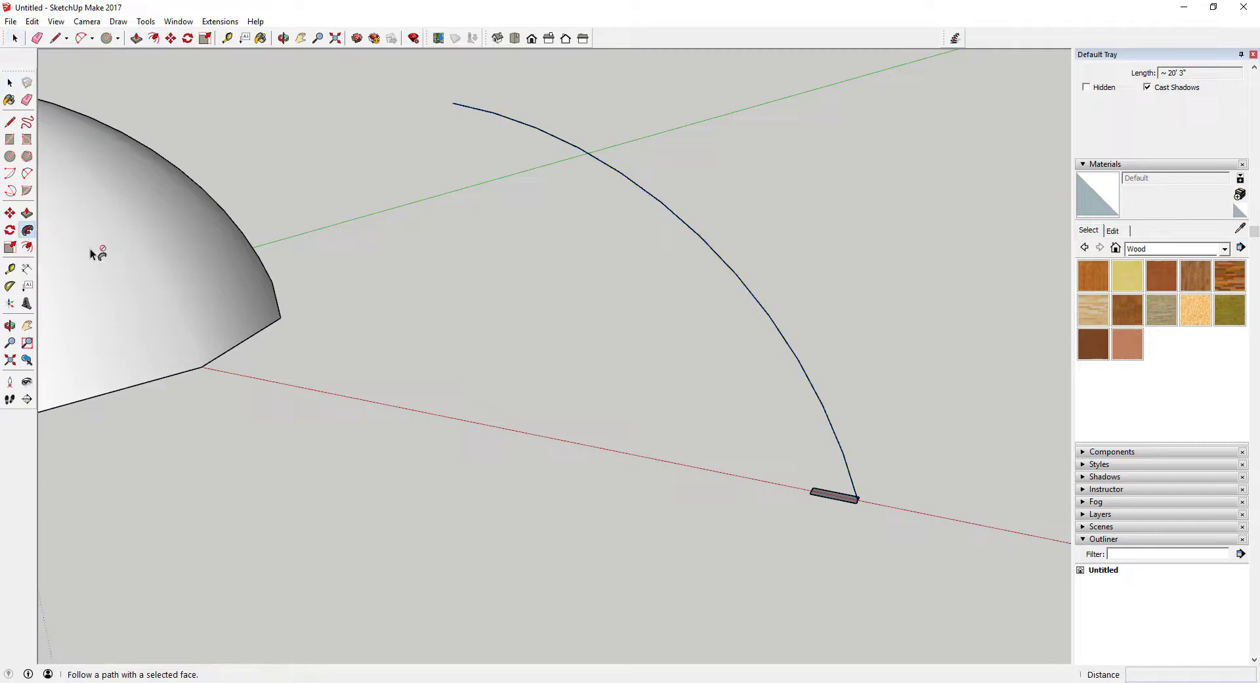
left_click(840, 501)
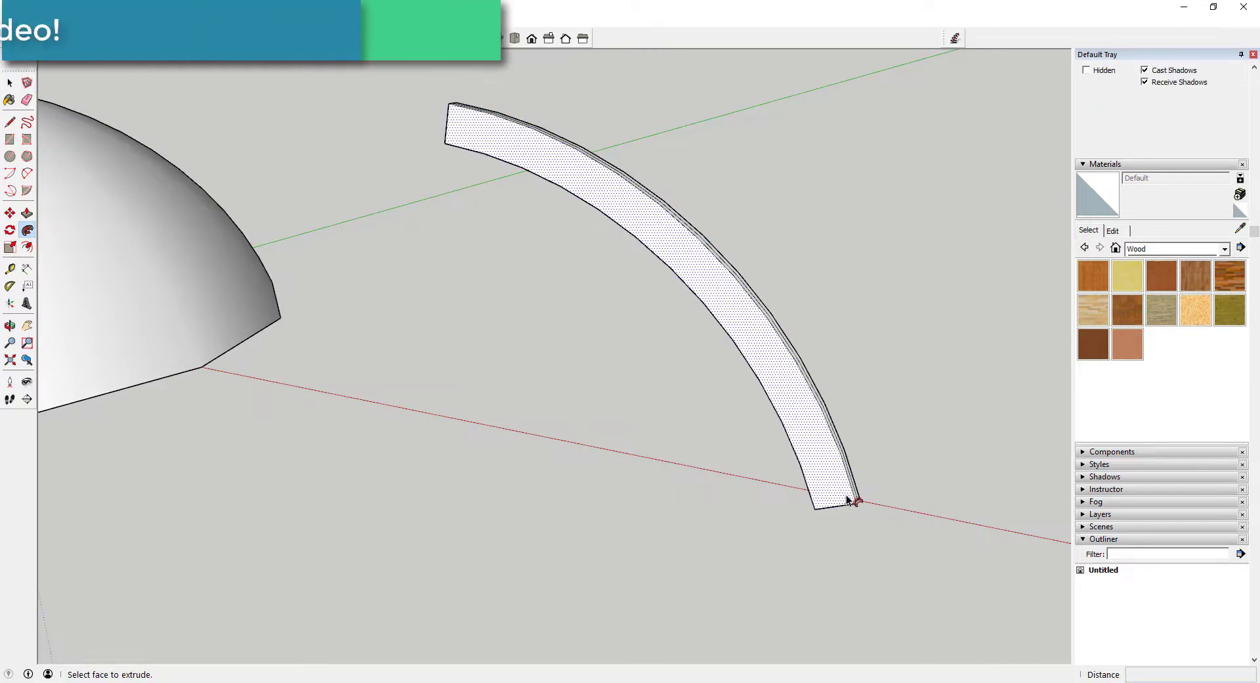
middle_click_drag(846, 501, 748, 427)
scroll(818, 499, "up", 3)
scroll(830, 484, "down", 2)
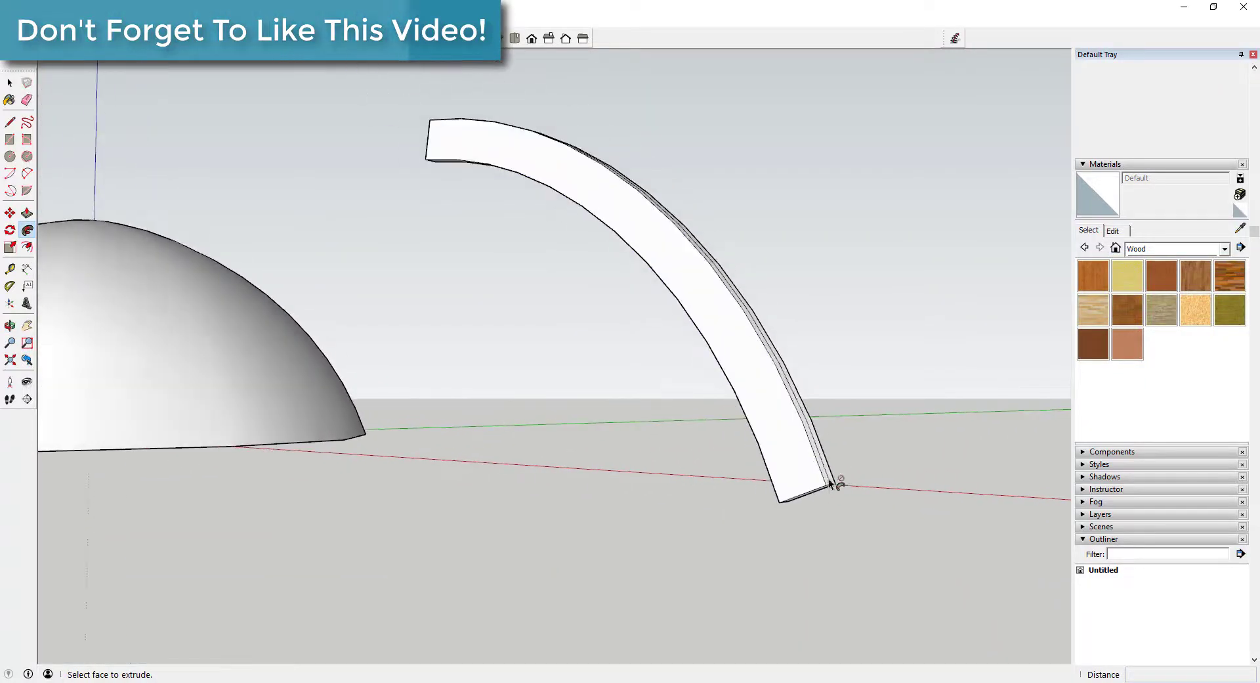
middle_click_drag(825, 470, 816, 416)
scroll(683, 279, "down", 1)
scroll(880, 453, "up", 5)
scroll(805, 427, "up", 4)
Draw short edges across the rib's narrow and wide faces at its corner.
left_click(934, 470)
left_click(816, 415)
key("Escape")
left_click(748, 422)
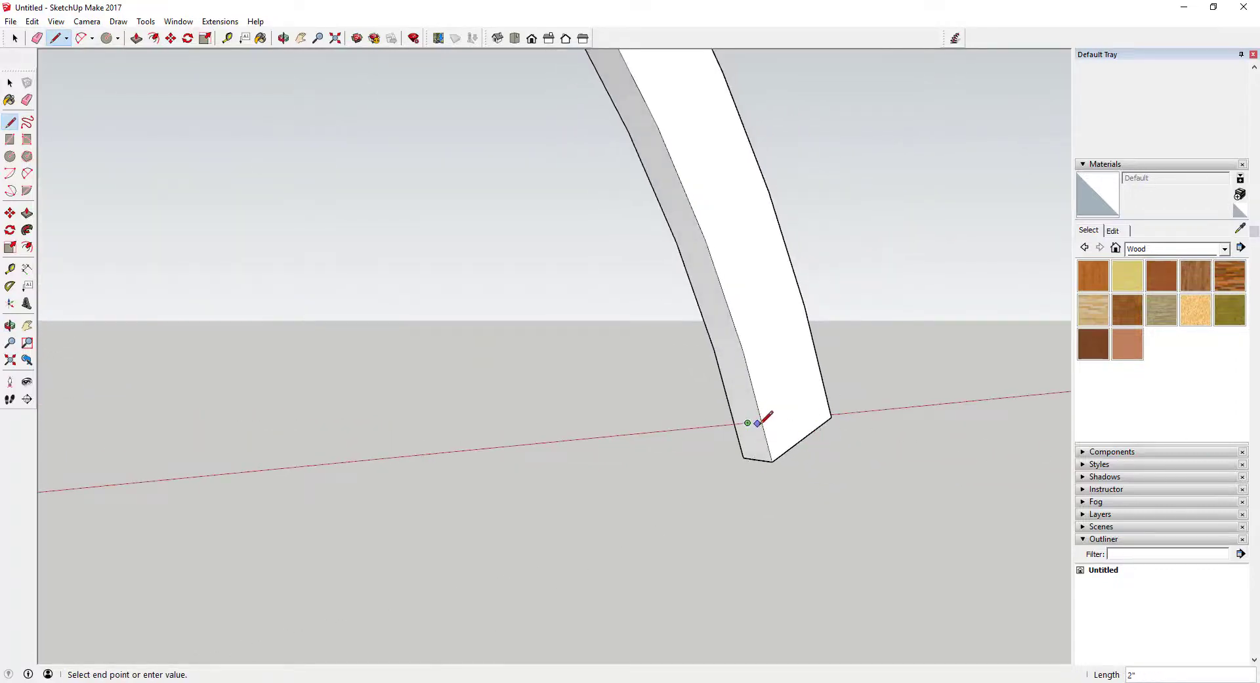
left_click(749, 422)
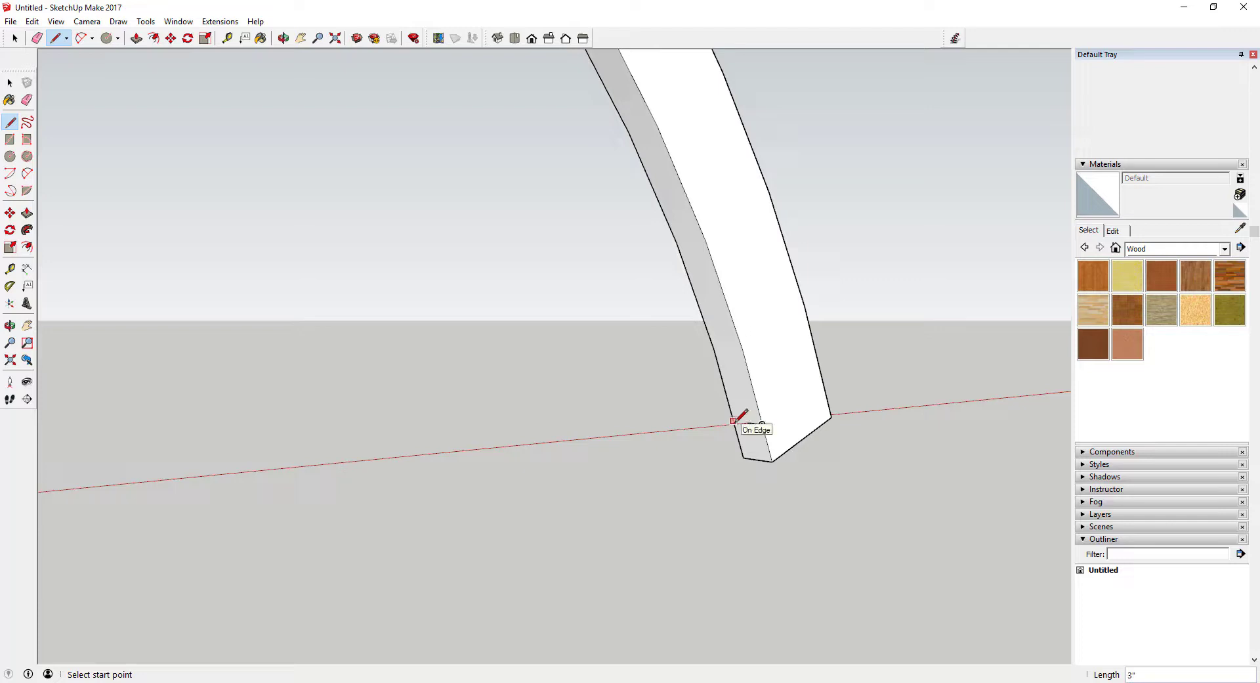
left_click(734, 422)
left_click(762, 424)
left_click(832, 417)
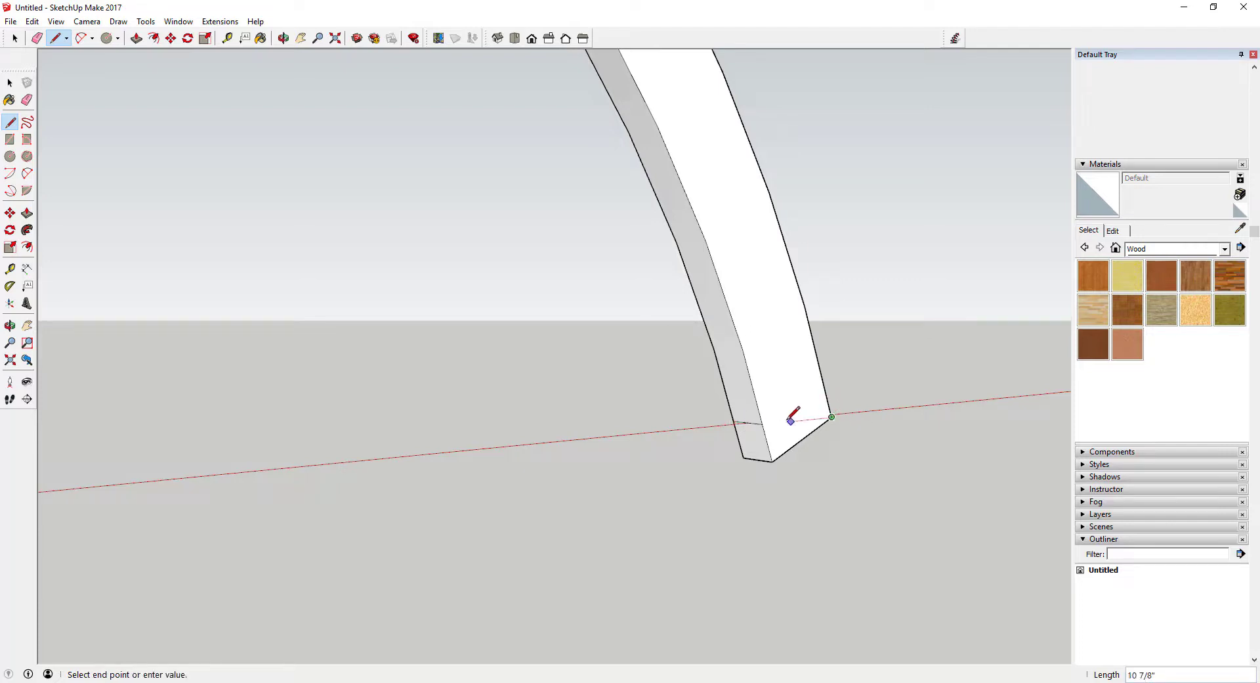
left_click(762, 424)
key("space")
mouse_move(752, 428)
middle_mouse_down()
mouse_move(629, 421)
mouse_move(825, 416)
mouse_move(754, 420)
middle_mouse_up()
Add a closing line at the rib's upper end to square it off with a flat face.
key("l")
left_click(627, 407)
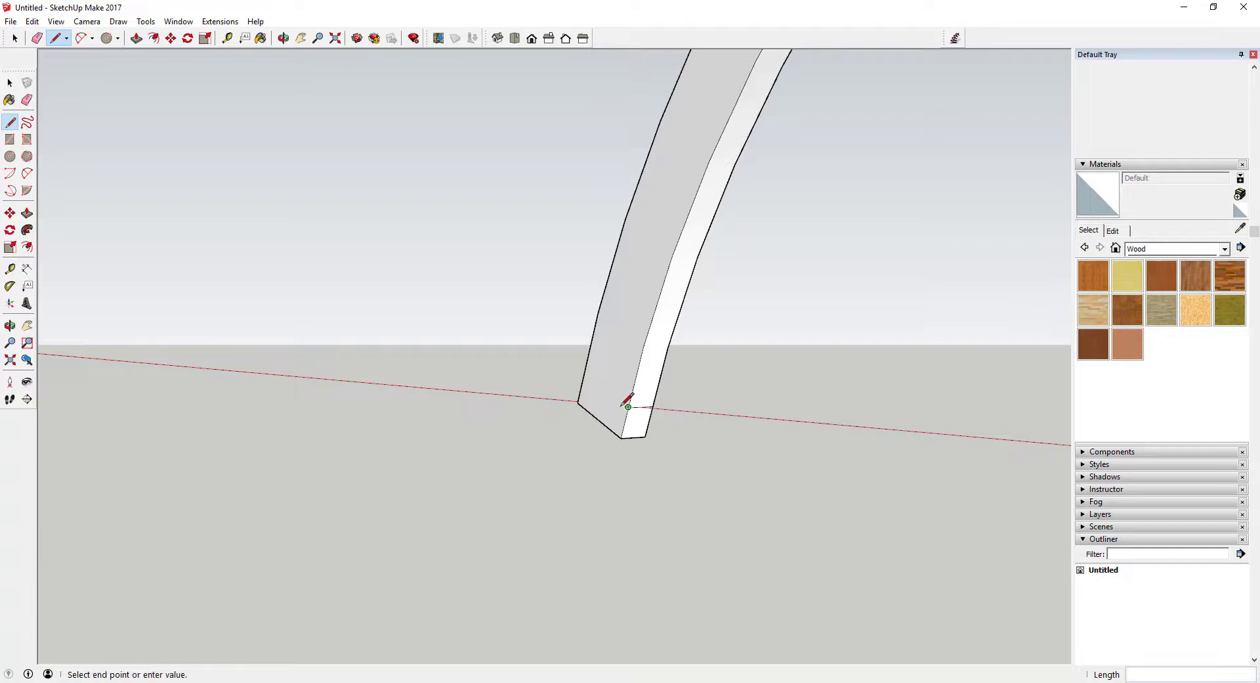
left_click(578, 401)
key("space")
key("e")
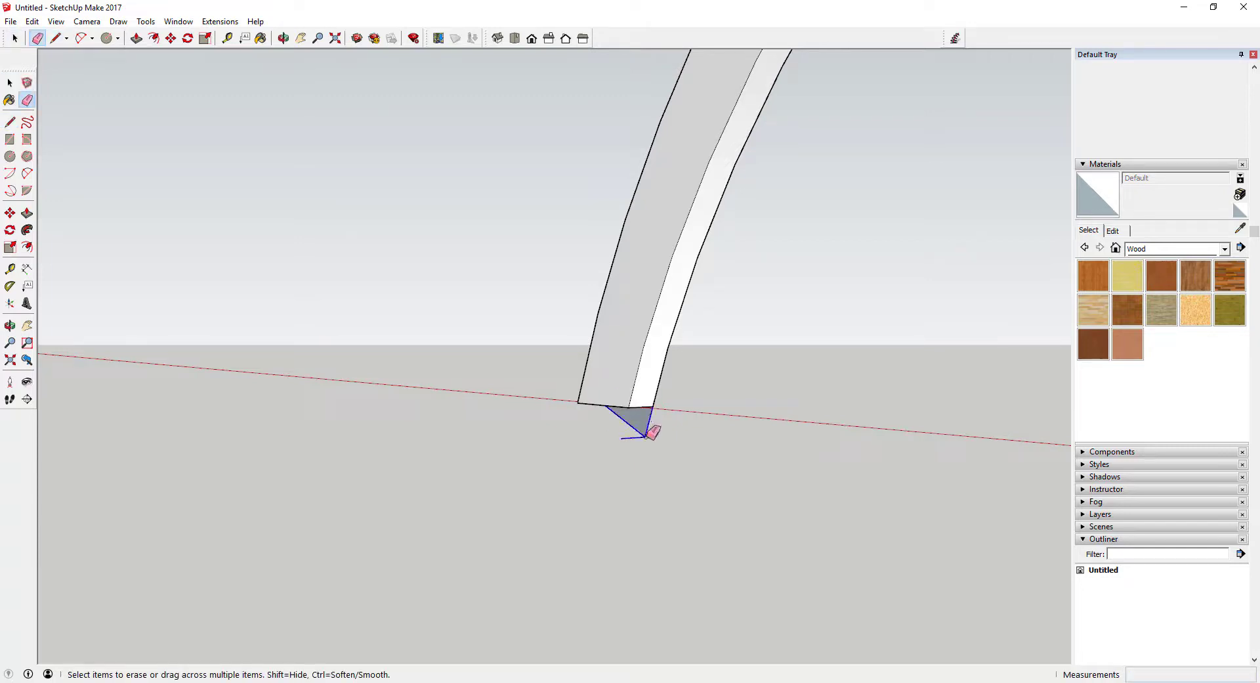
middle_click_drag(650, 432, 632, 404)
scroll(631, 404, "down", 10)
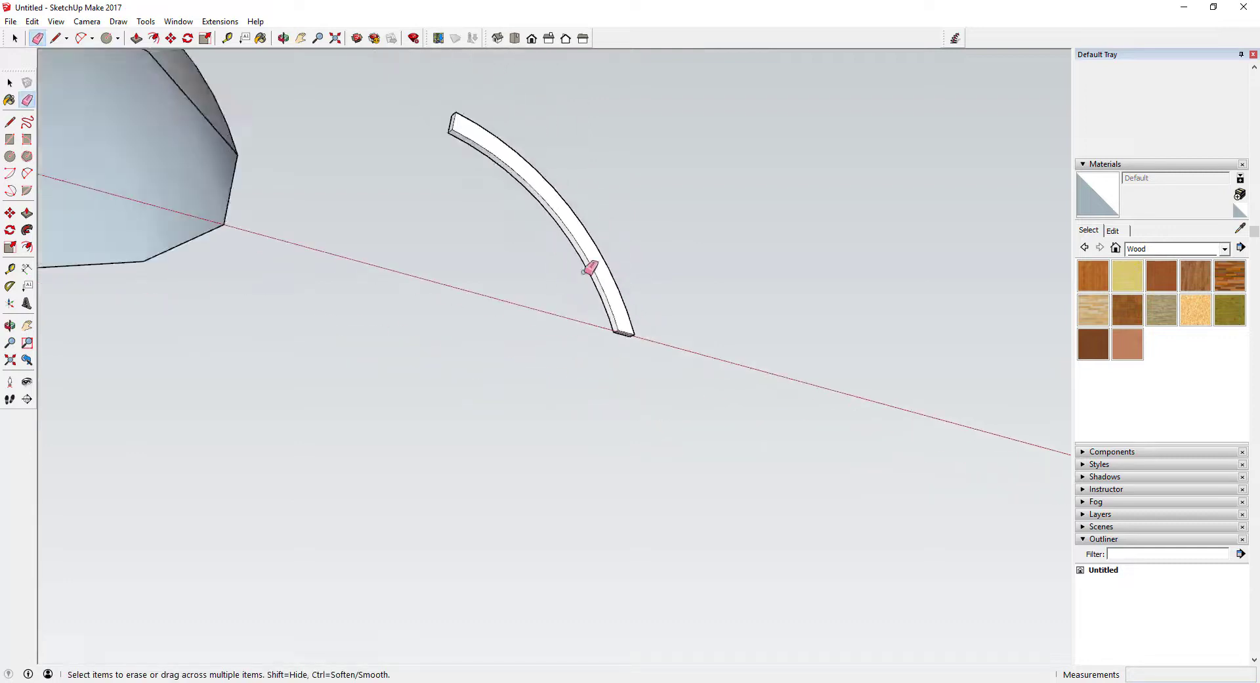
scroll(501, 157, "up", 5)
mouse_move(520, 178)
middle_mouse_down()
mouse_move(369, 338)
mouse_move(388, 349)
middle_mouse_up()
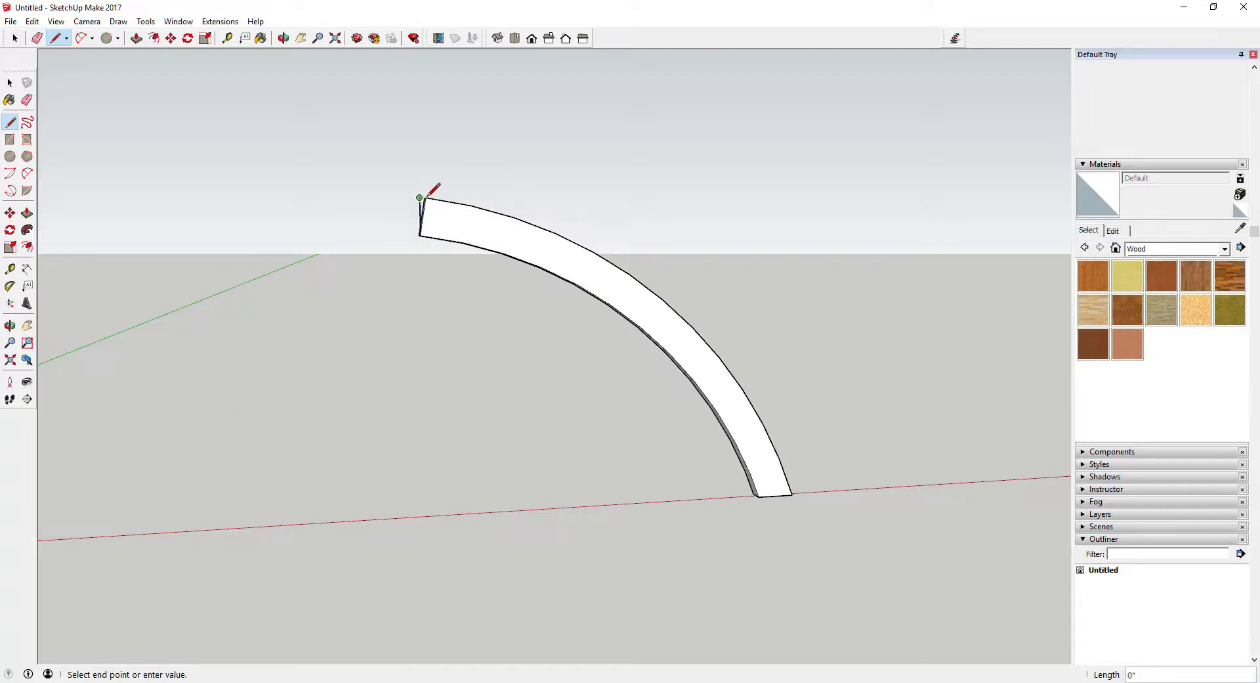
scroll(426, 197, "up", 4)
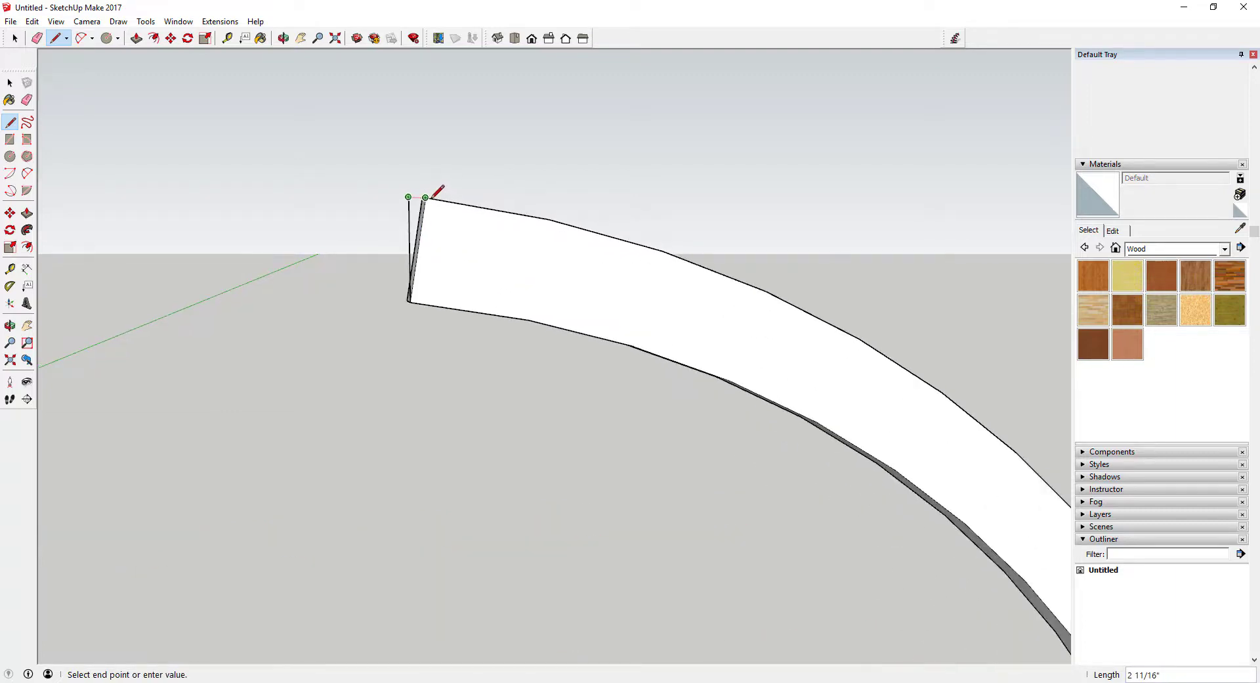
middle_click_drag(448, 259, 707, 274)
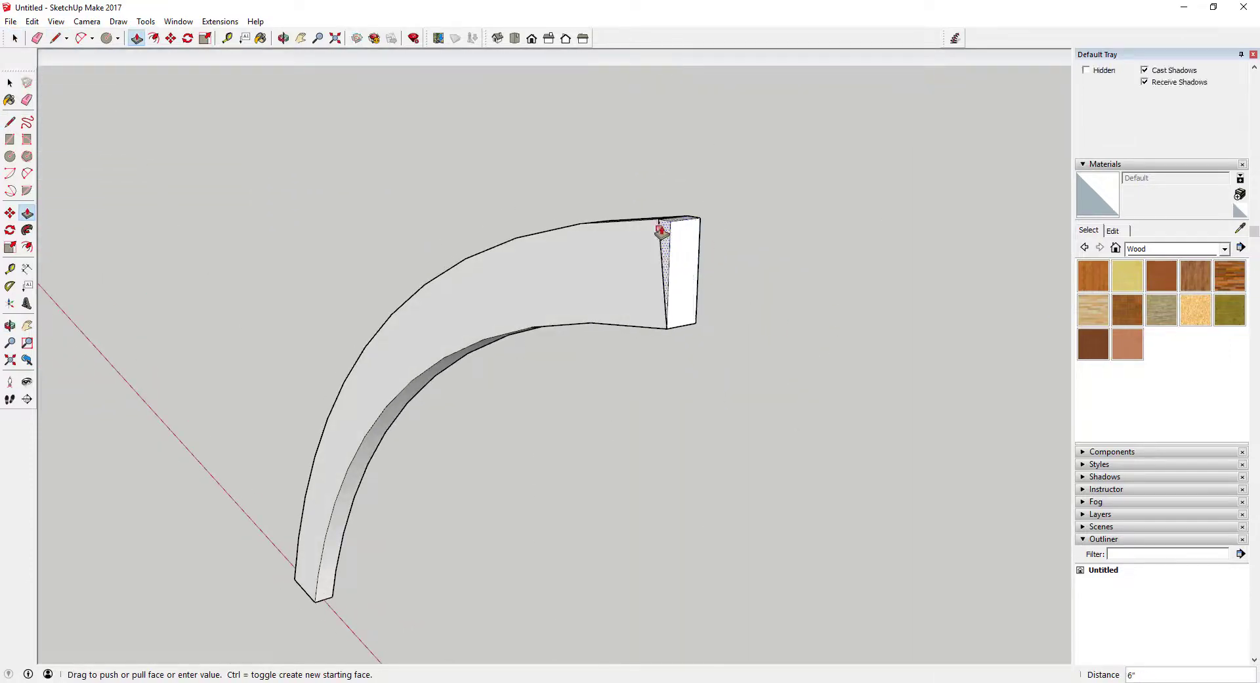
Inspect the finished rib from several angles beside the dome.
key("e")
mouse_move(665, 248)
middle_mouse_down()
mouse_move(736, 267)
mouse_move(366, 273)
mouse_move(305, 243)
middle_mouse_up()
scroll(571, 344, "down", 4)
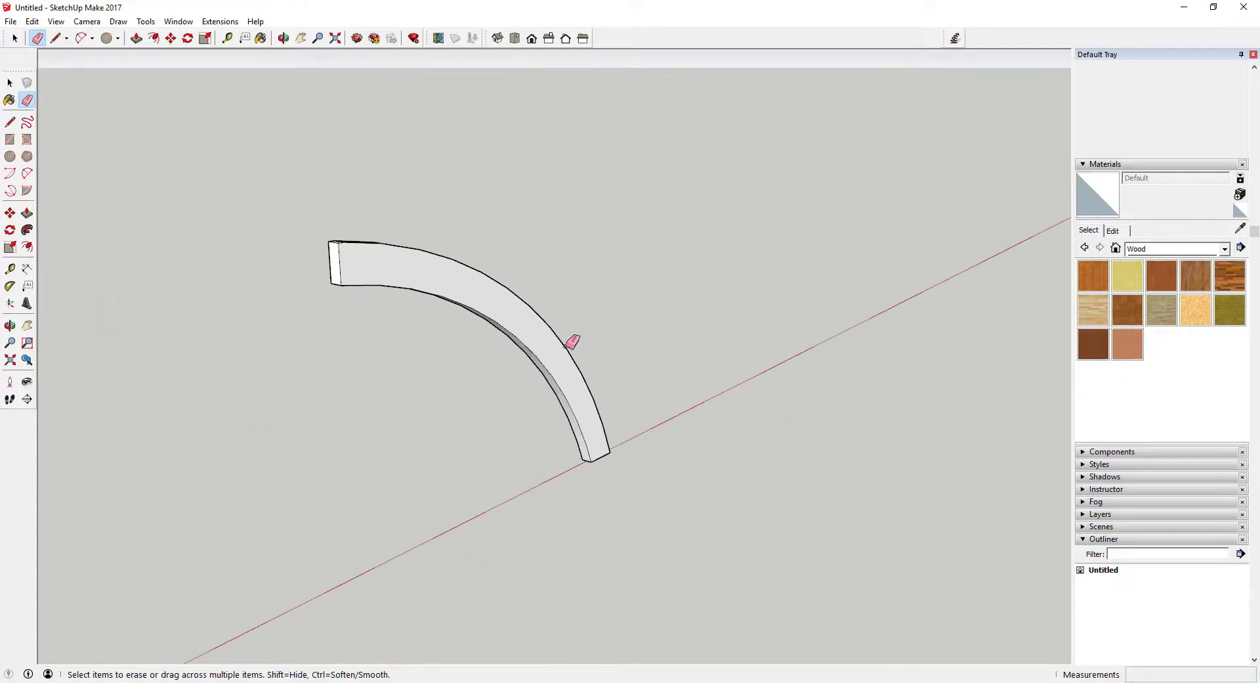
mouse_move(650, 413)
middle_mouse_down()
mouse_move(214, 332)
mouse_move(537, 339)
mouse_move(554, 360)
mouse_move(442, 403)
mouse_move(478, 286)
middle_mouse_up()
scroll(537, 339, "down", 3)
key("space")
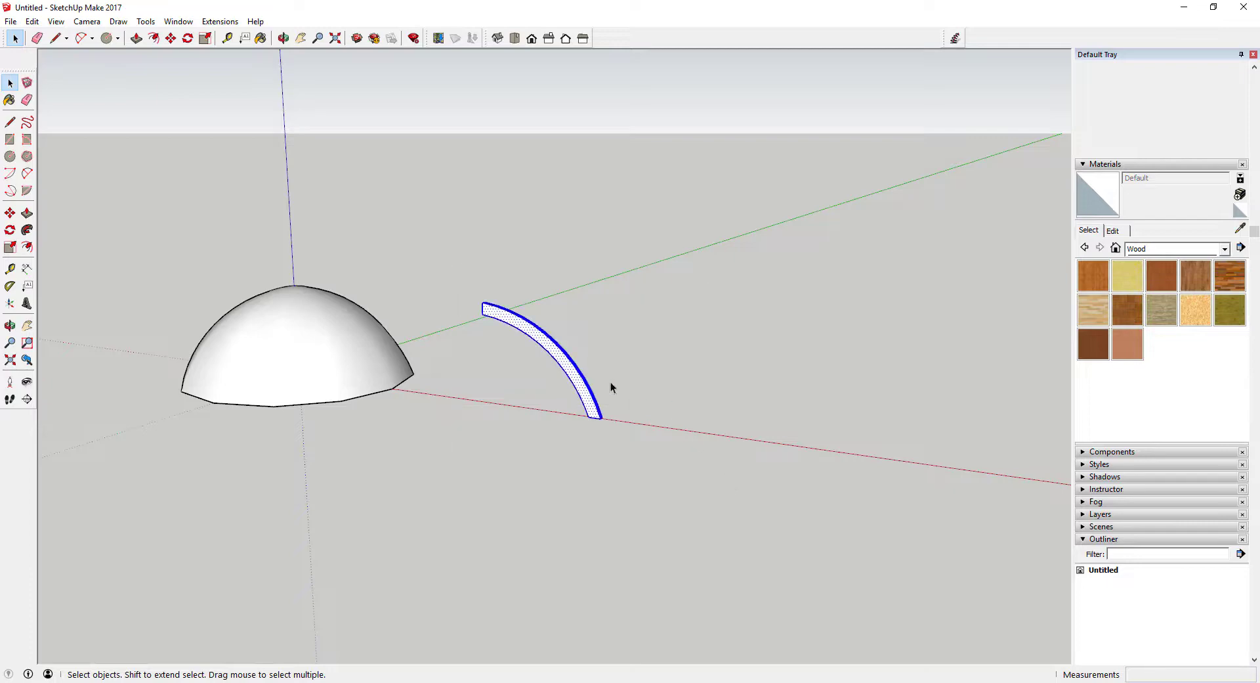
Make the curved rib a component with the definition name 'Arch'.
scroll(610, 387, "up", 5)
right_click(598, 386)
left_click(681, 115)
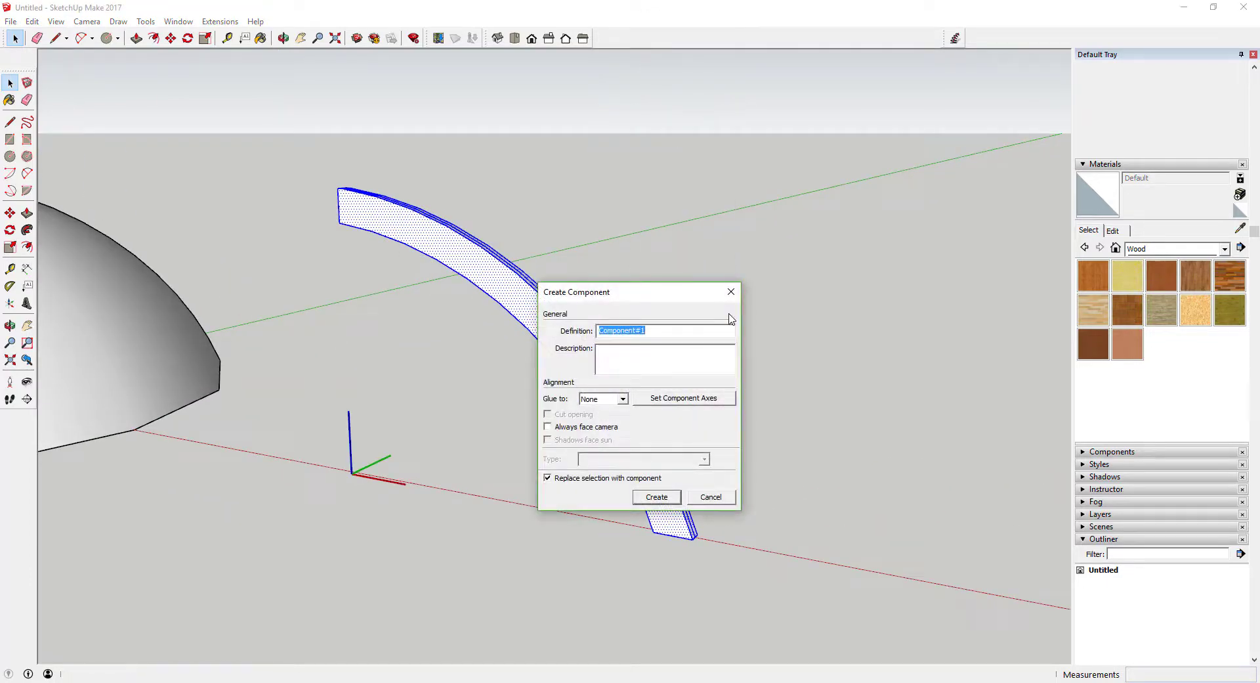
type("Arch")
key("Return")
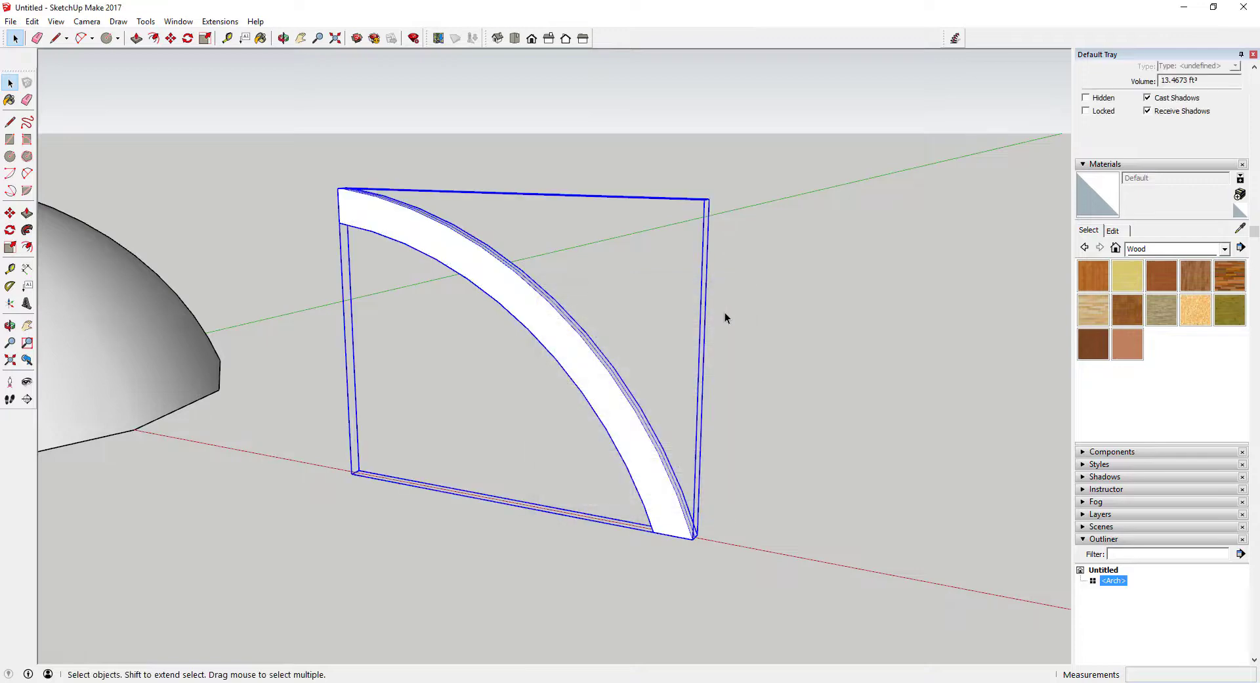
scroll(722, 348, "down", 2)
left_click_drag(600, 365, 611, 357)
key("space")
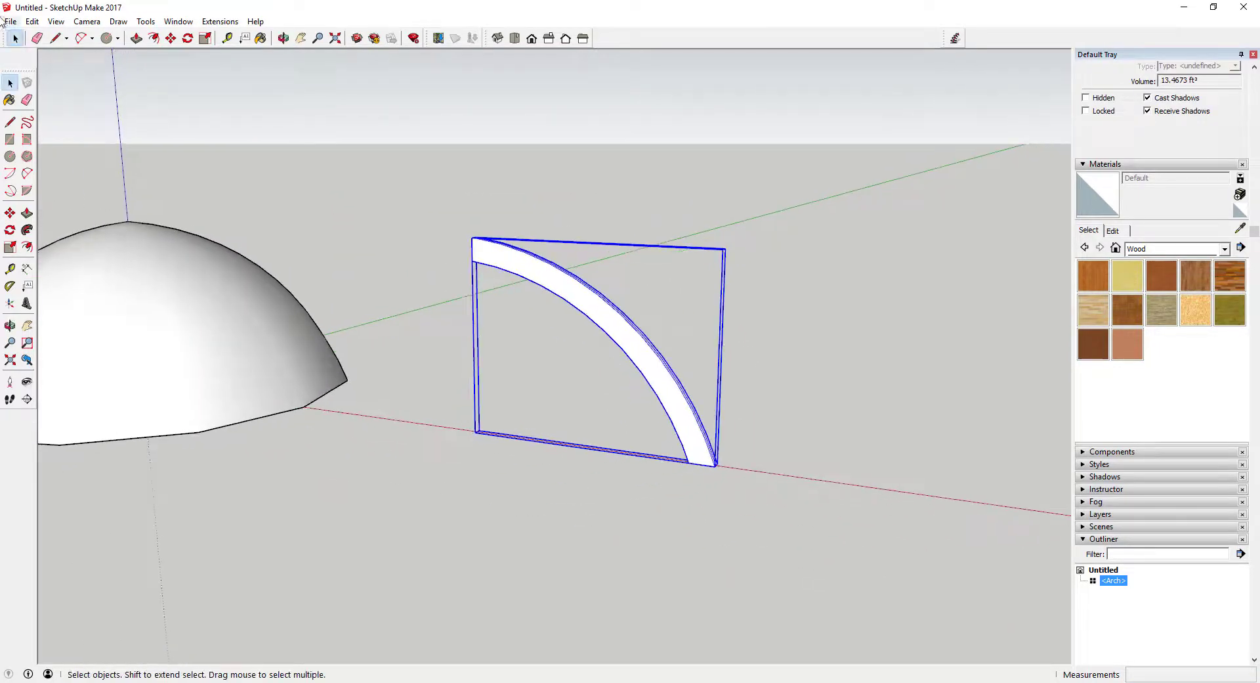
Show hidden geometry so the dome's facet edges become visible.
left_click(56, 24)
left_click(91, 75)
scroll(421, 321, "down", 2)
scroll(700, 461, "up", 5)
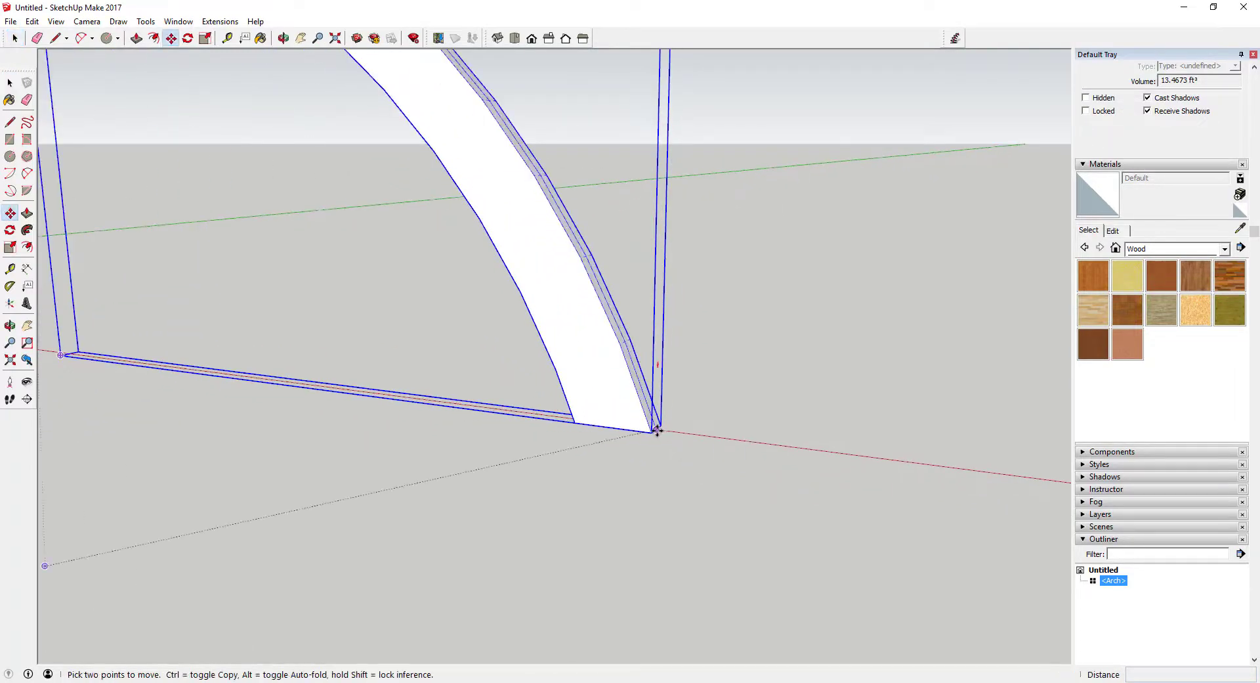
Copy the Arch from its bottom corner onto the dome's base edge.
left_click(656, 431)
scroll(554, 410, "down", 5)
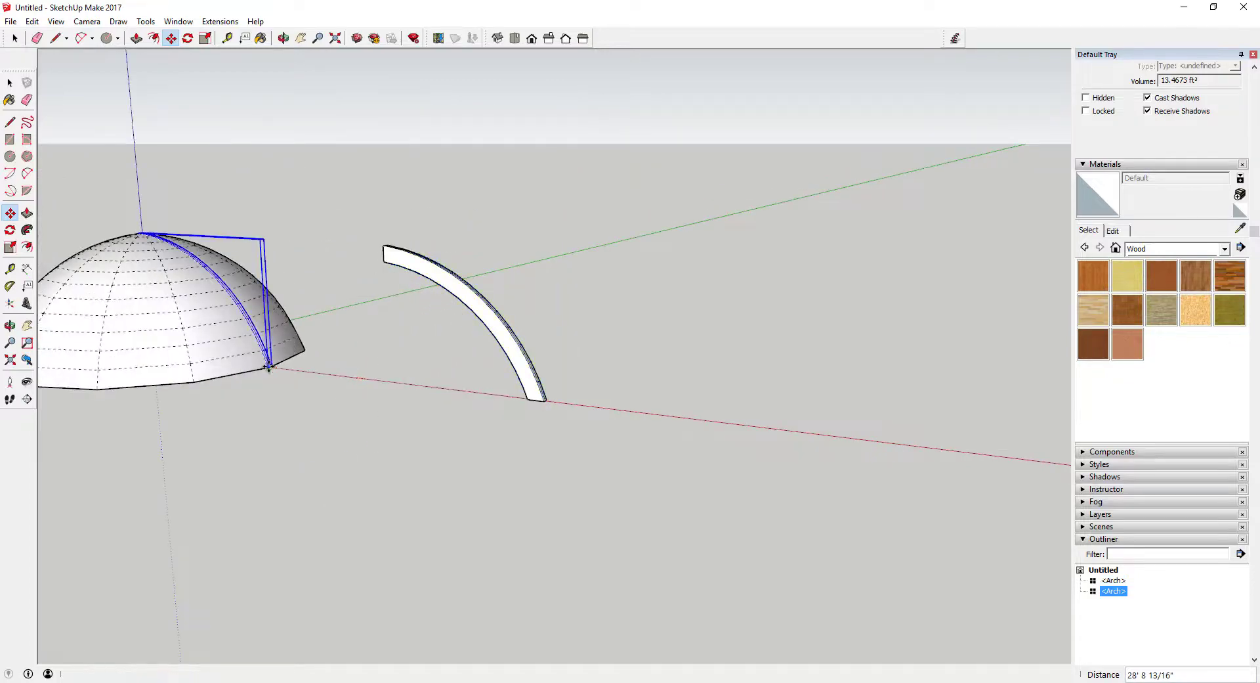
left_click(268, 368)
key("space")
scroll(267, 367, "up", 8)
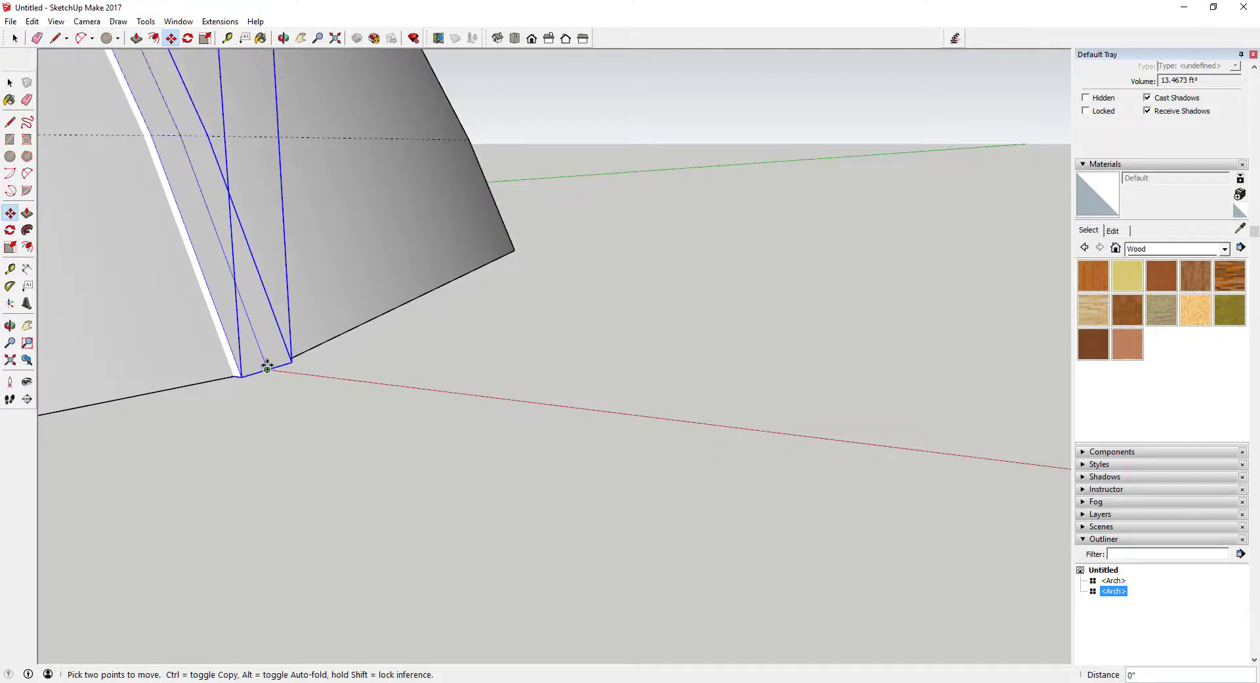
Nudge the Arch copy by its corner to sit against the dome.
middle_click_drag(260, 369, 250, 268)
middle_click_drag(268, 395, 218, 398)
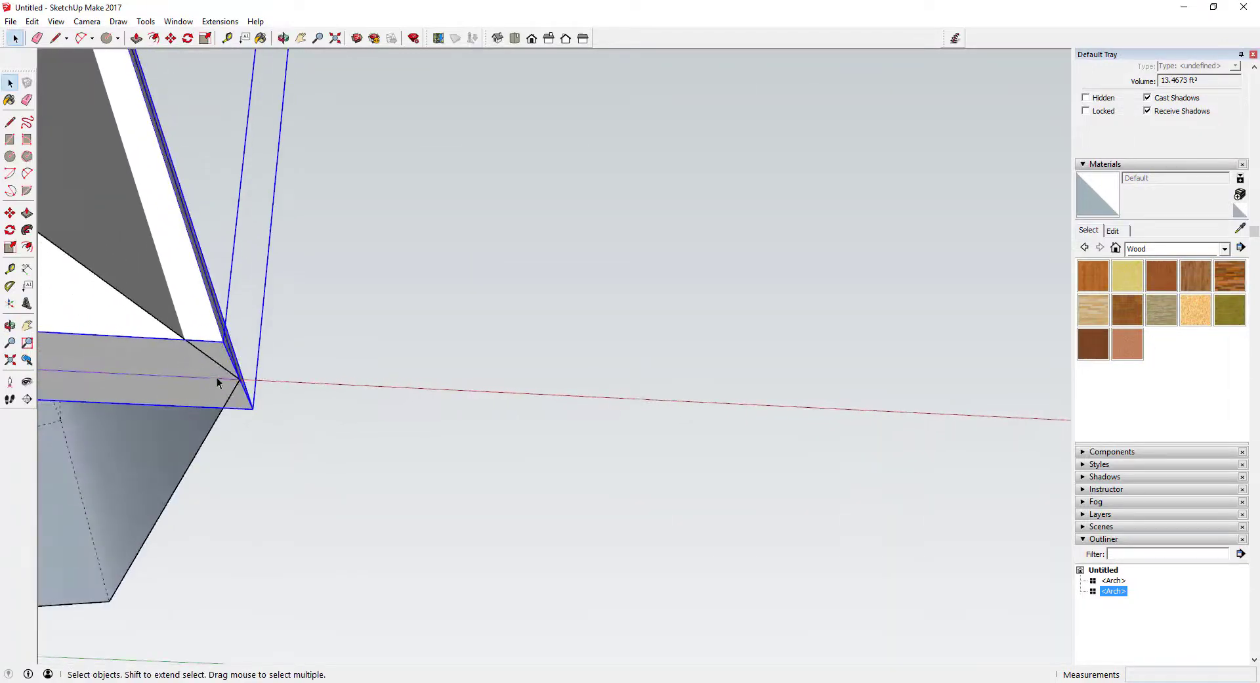
key("m")
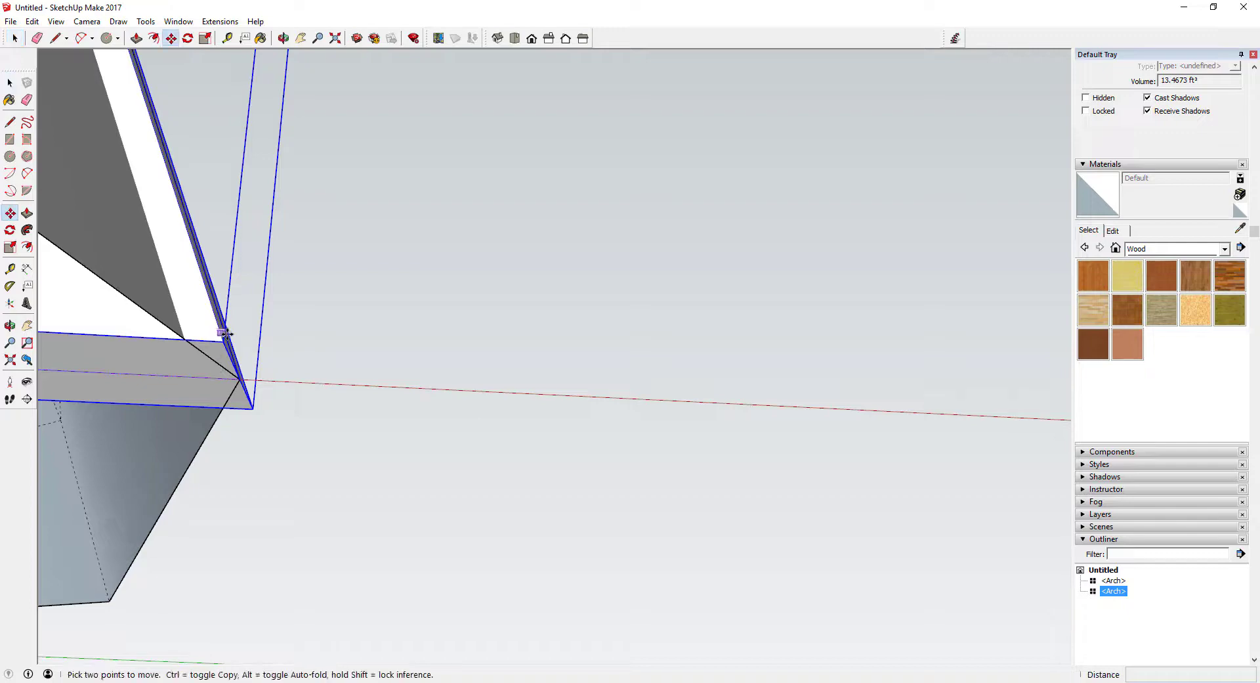
left_click(223, 338)
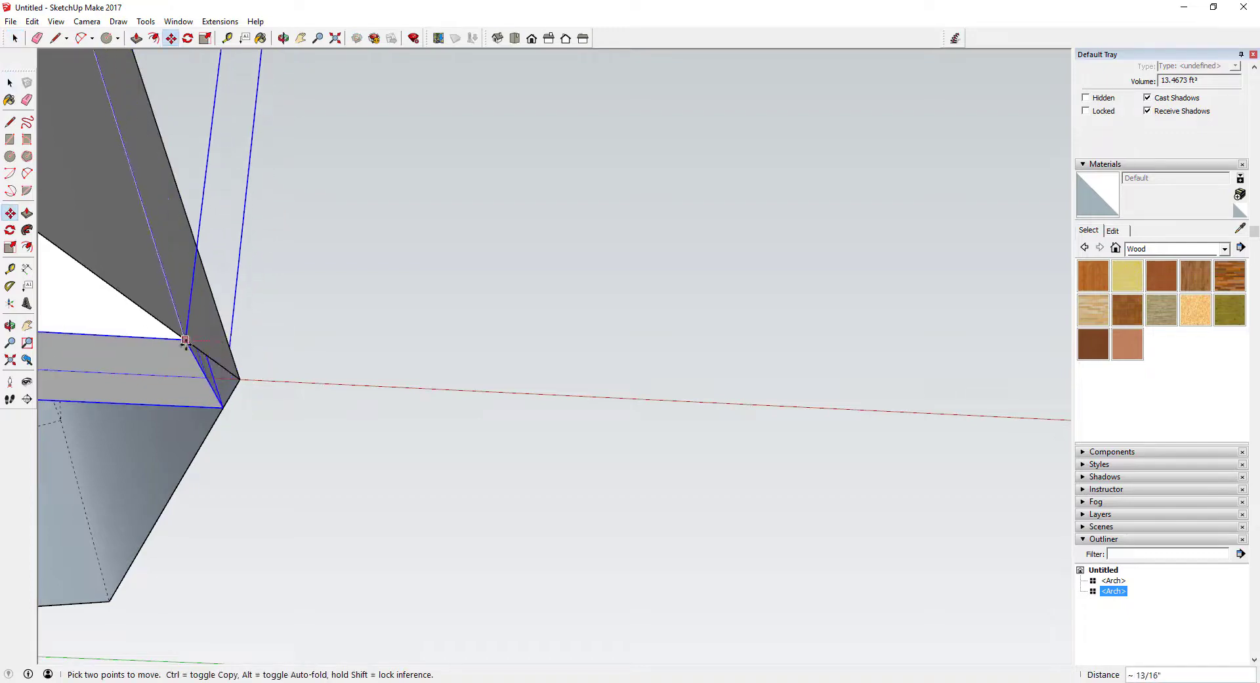
scroll(273, 374, "down", 10)
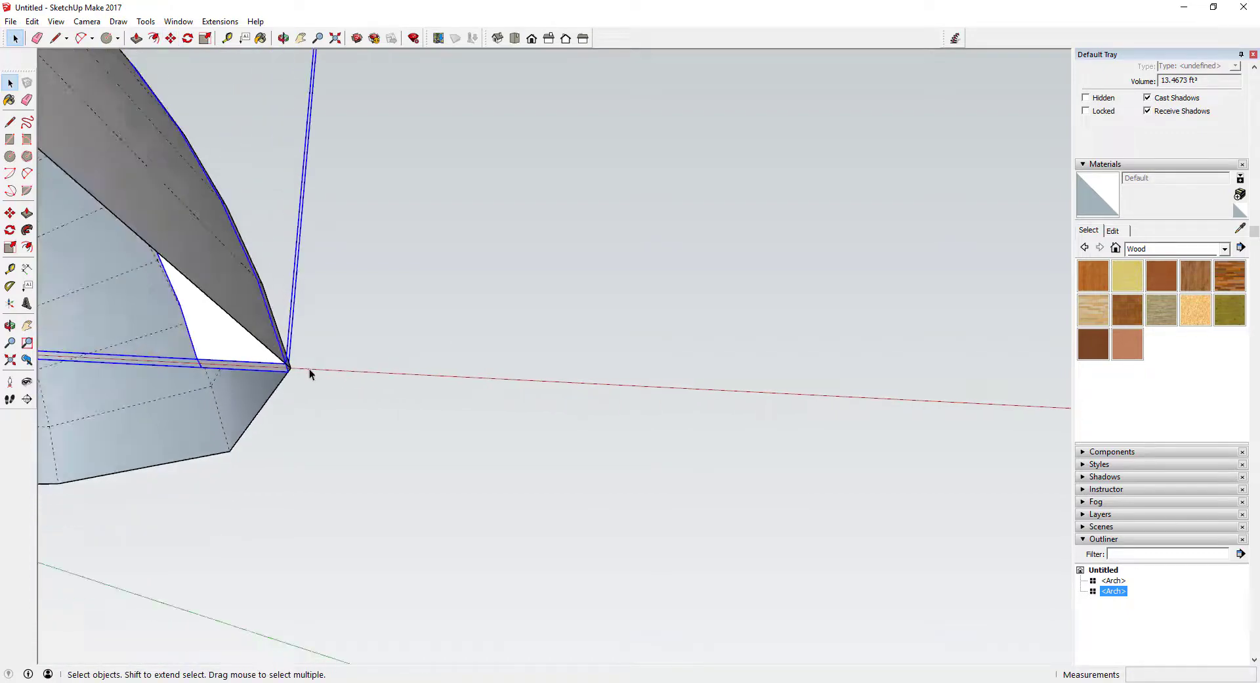
middle_click_drag(140, 367, 100, 511)
Move the Arch copy by its top end so it anchors on the dome apex.
scroll(220, 209, "up", 9)
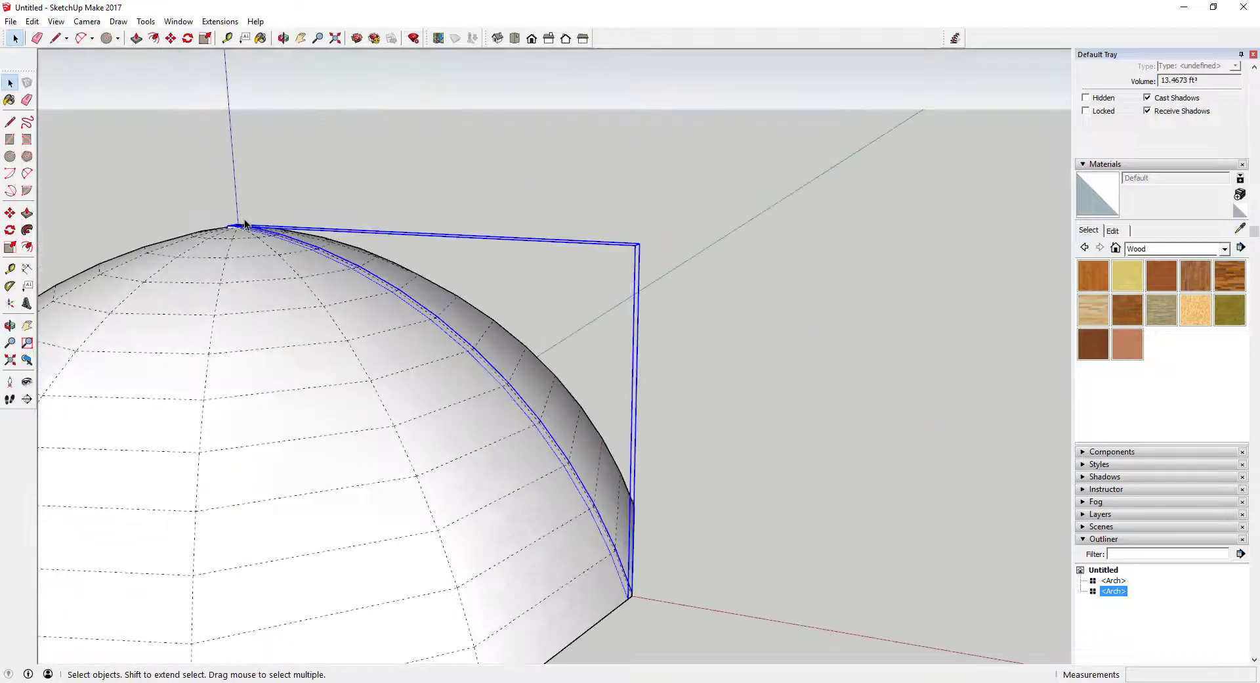
middle_click_drag(235, 292, 197, 413)
scroll(223, 289, "up", 5)
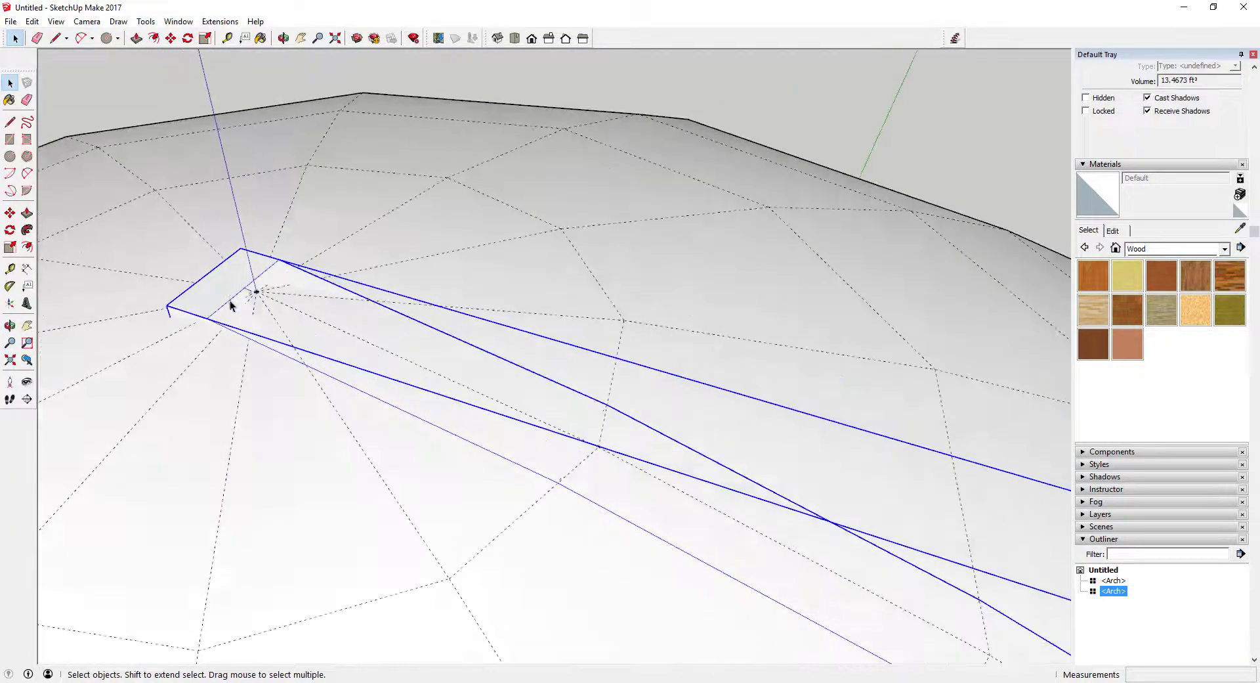
middle_click_drag(230, 301, 513, 475)
key("s")
key("space")
scroll(478, 381, "up", 5)
middle_click_drag(478, 210, 355, 417)
key("m")
left_click(323, 446)
left_click(409, 428)
scroll(410, 428, "down", 10)
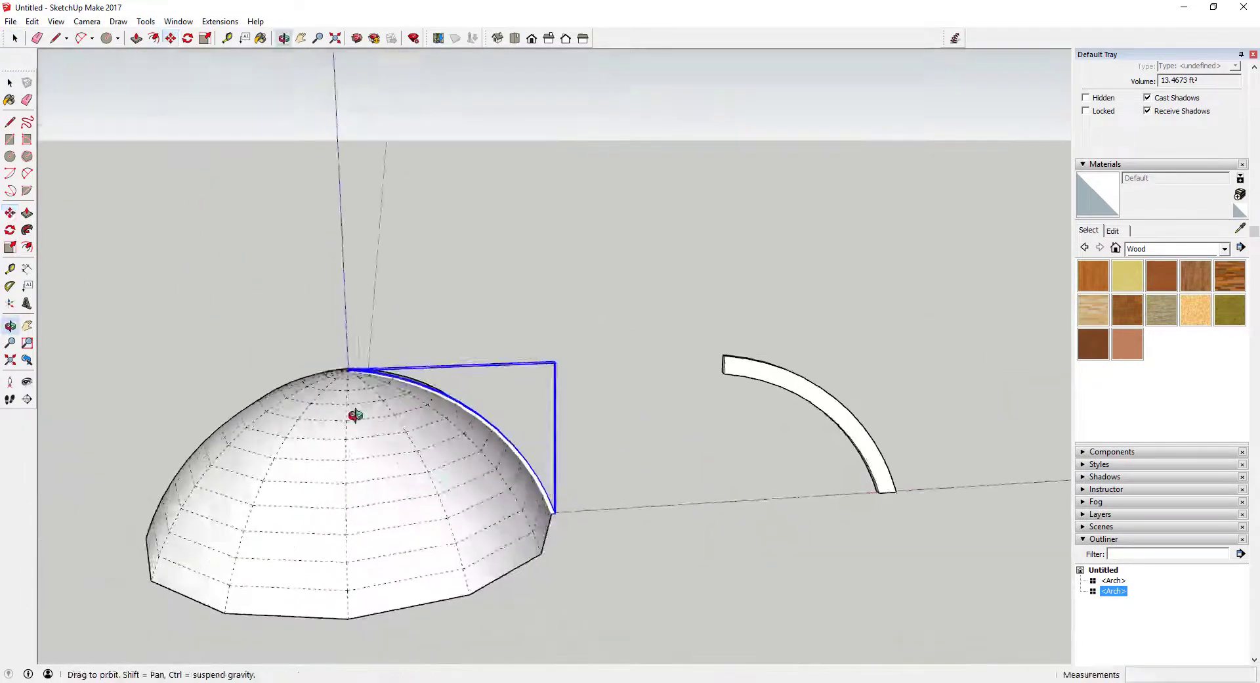
scroll(555, 436, "up", 5)
Scale the Arch narrower and slightly smaller so it hugs the dome surface.
key("s")
left_click_drag(543, 386, 529, 388)
scroll(529, 388, "down", 4)
middle_click_drag(518, 282, 570, 321)
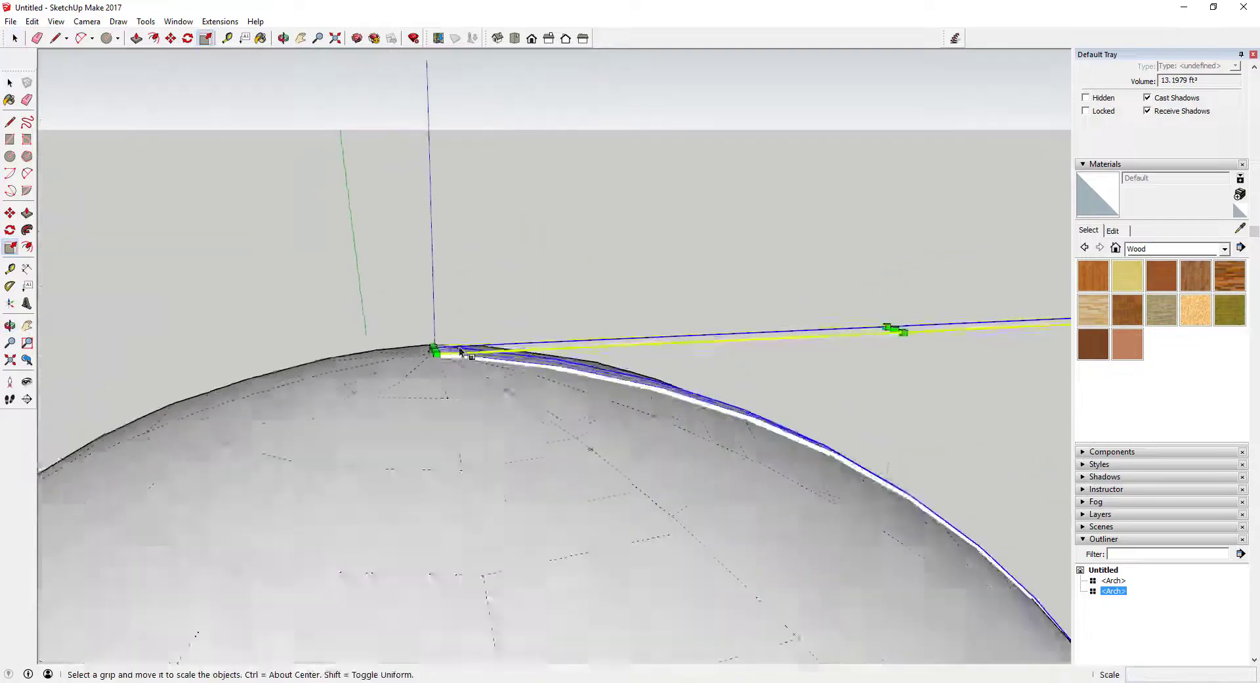
scroll(747, 346, "down", 2)
left_click_drag(862, 331, 861, 340)
scroll(781, 354, "down", 6)
middle_click_drag(755, 430, 839, 333)
scroll(819, 410, "up", 5)
left_click_drag(839, 332, 551, 192)
Orbit around the dome from side, top and rim to check the arch's fit.
key("s")
scroll(867, 254, "up", 5)
key("o")
middle_click_drag(551, 192, 939, 362)
scroll(892, 350, "down", 6)
middle_click_drag(891, 320, 889, 560)
scroll(681, 512, "down", 3)
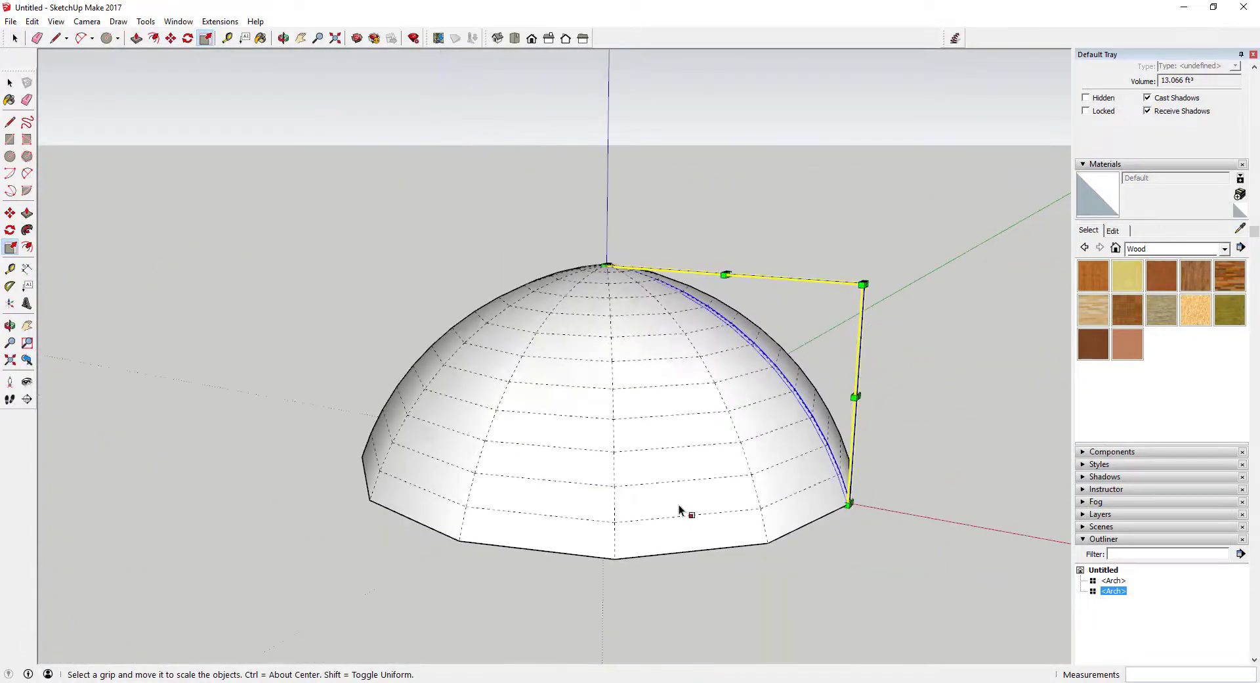
middle_click_drag(681, 512, 614, 322)
scroll(613, 316, "up", 2)
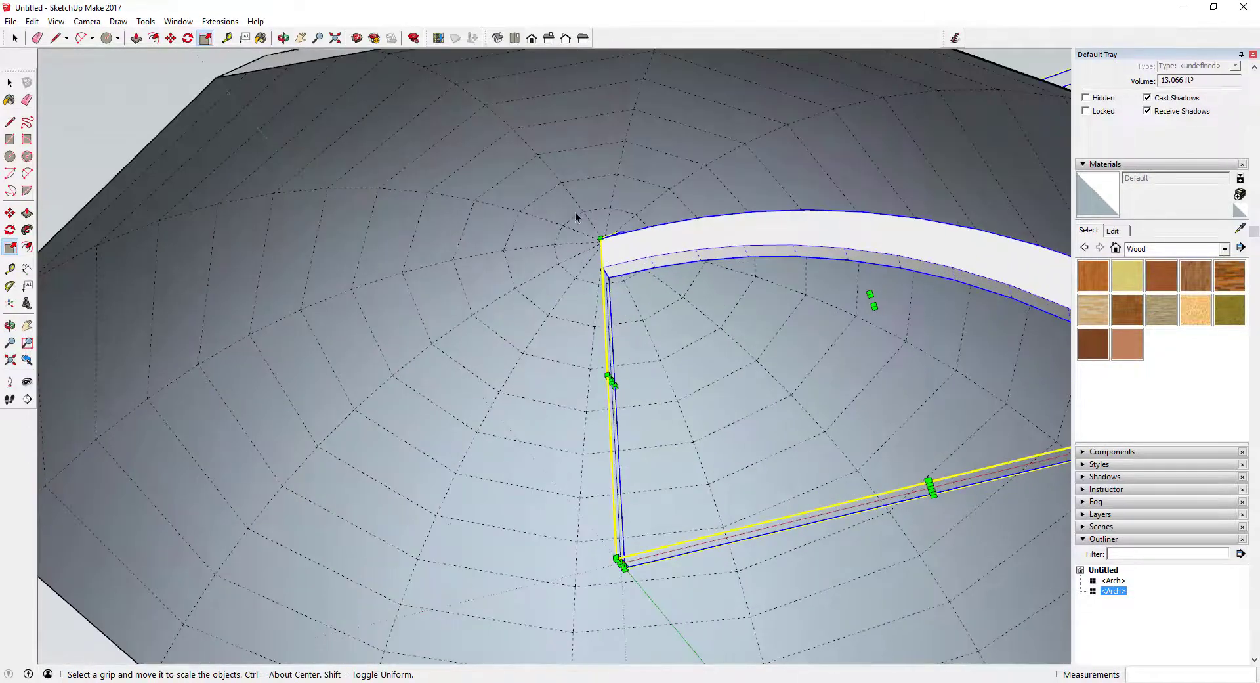
middle_click_drag(596, 238, 660, 330)
scroll(660, 329, "down", 3)
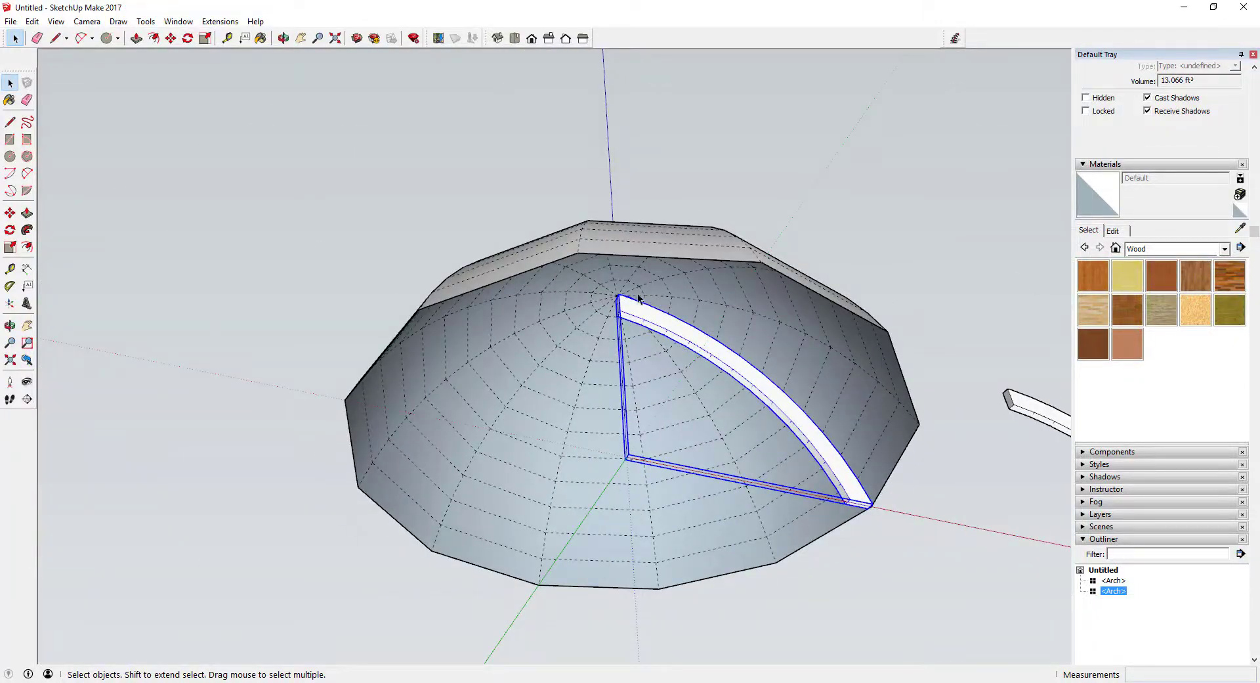
Orbit and zoom around the dome's outside toward its apex.
scroll(867, 506, "down", 1)
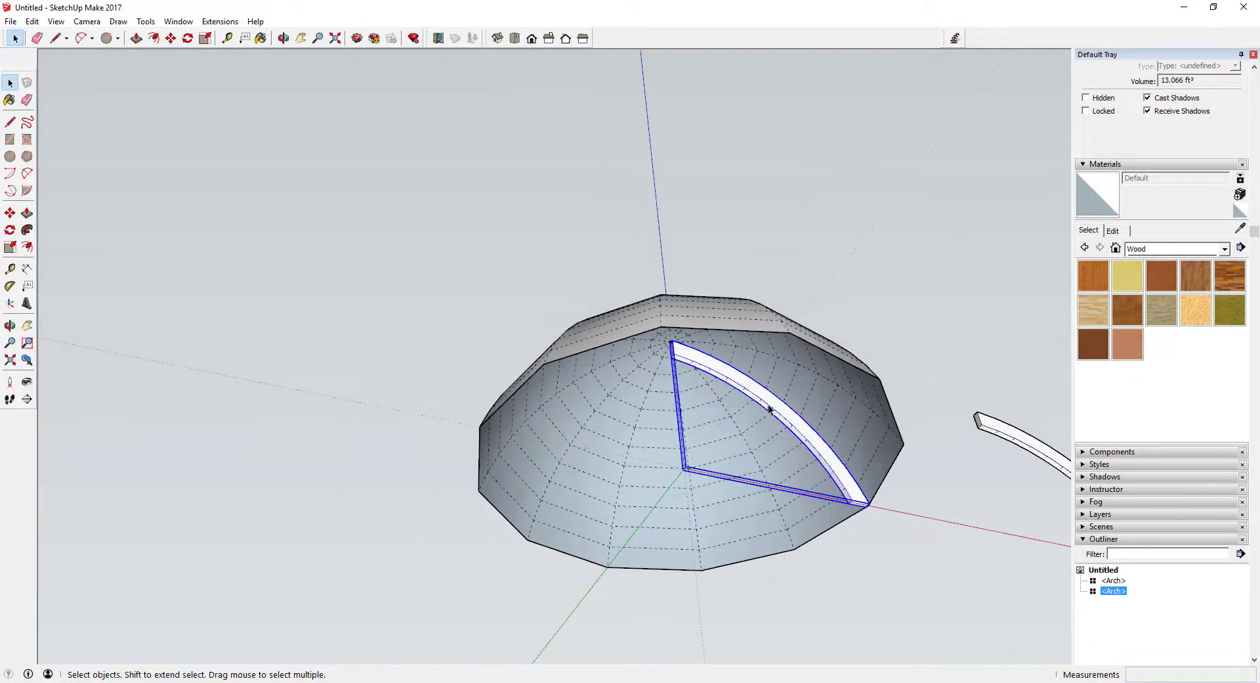
middle_click_drag(732, 287, 740, 304)
scroll(696, 317, "up", 5)
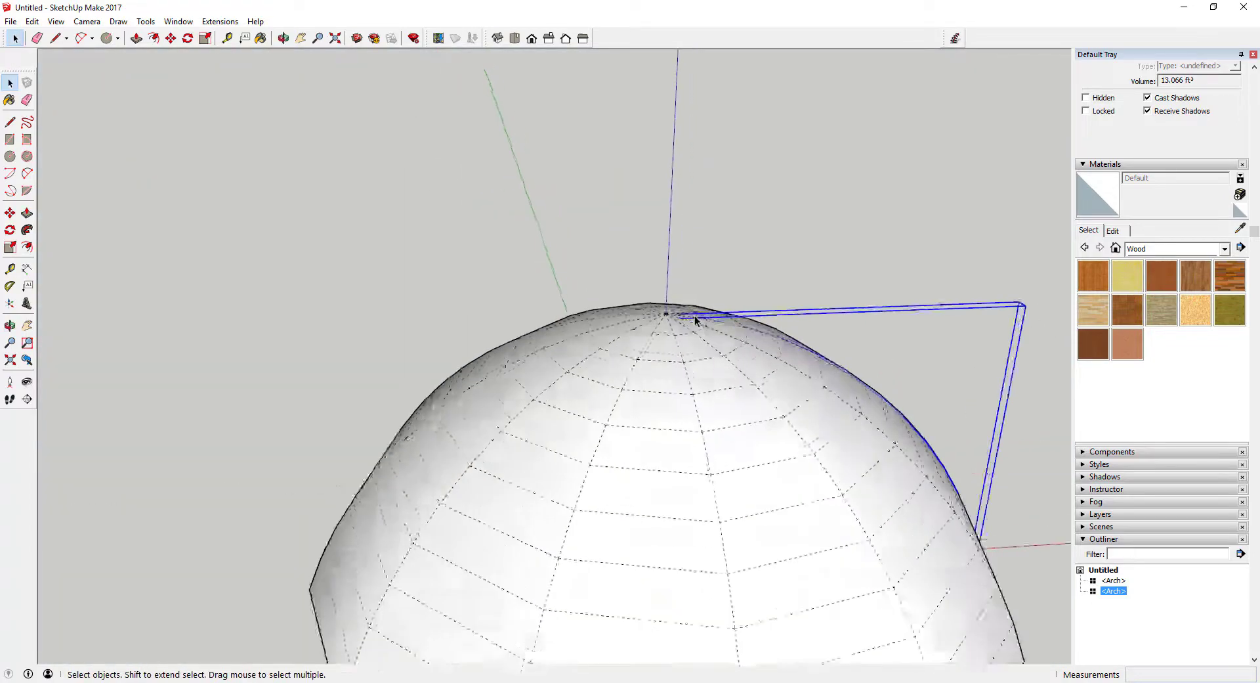
scroll(653, 319, "down", 2)
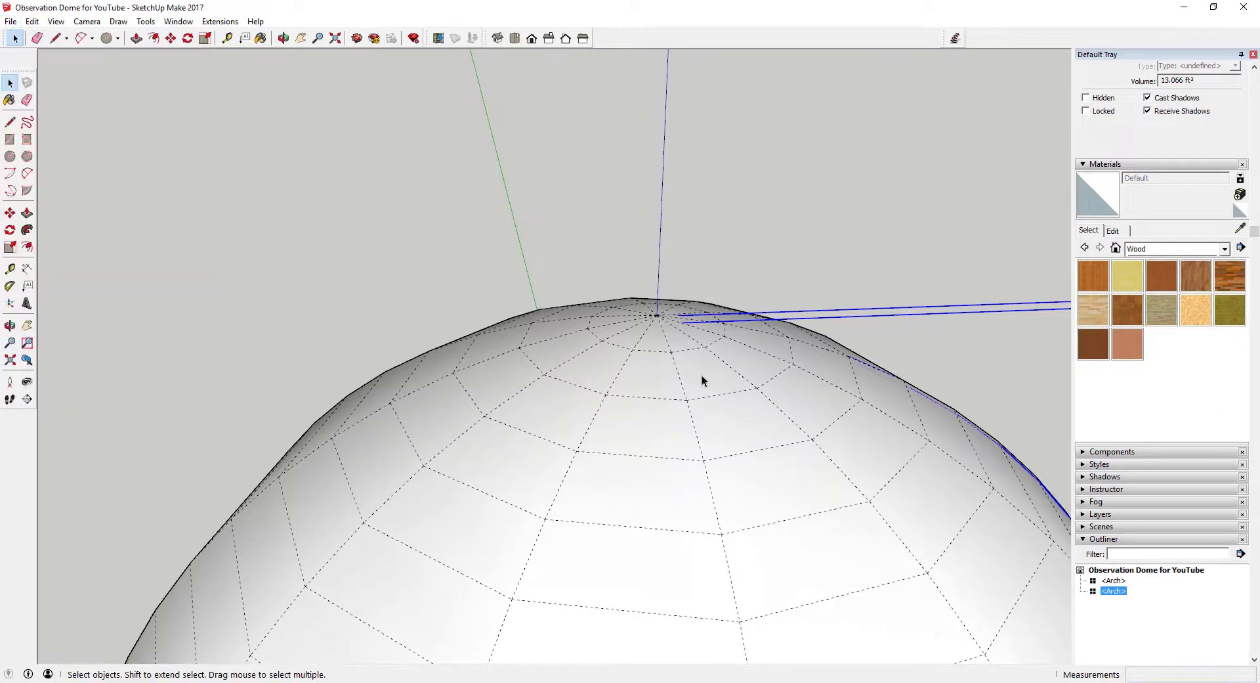
middle_click_drag(628, 363, 767, 493)
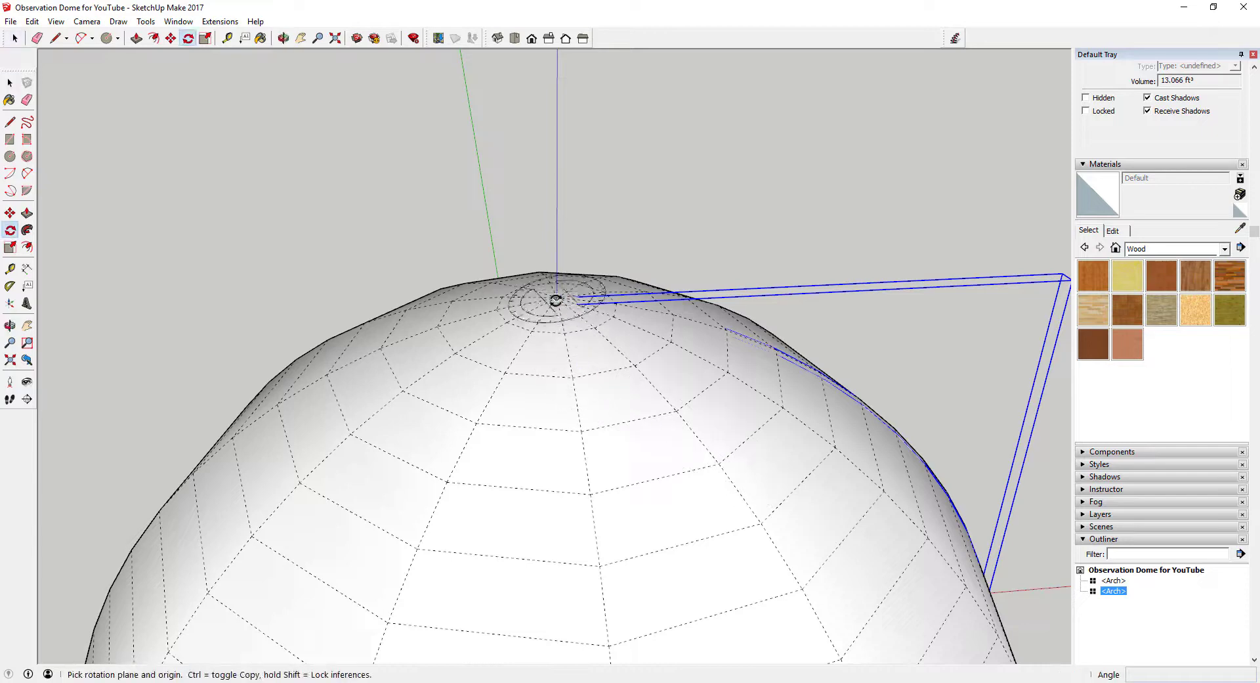
scroll(557, 299, "up", 2)
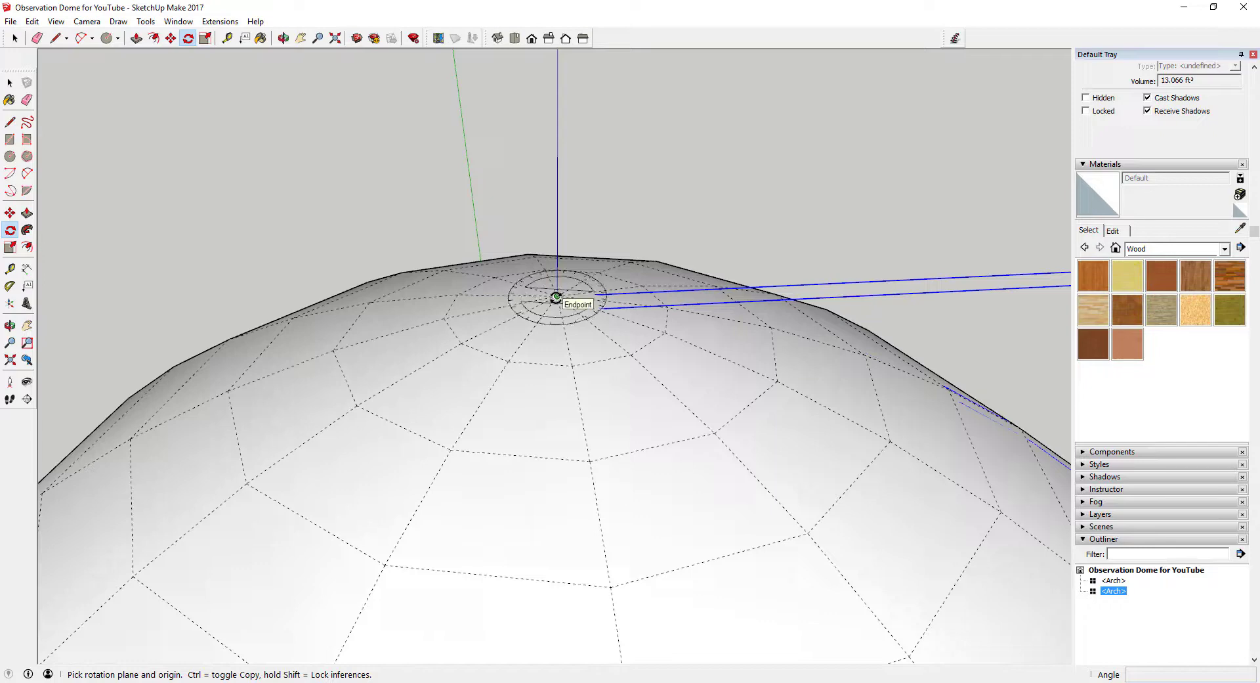
Start a Rotate at the dome apex, cancel it, and orbit inside to look up at the arch.
key("space")
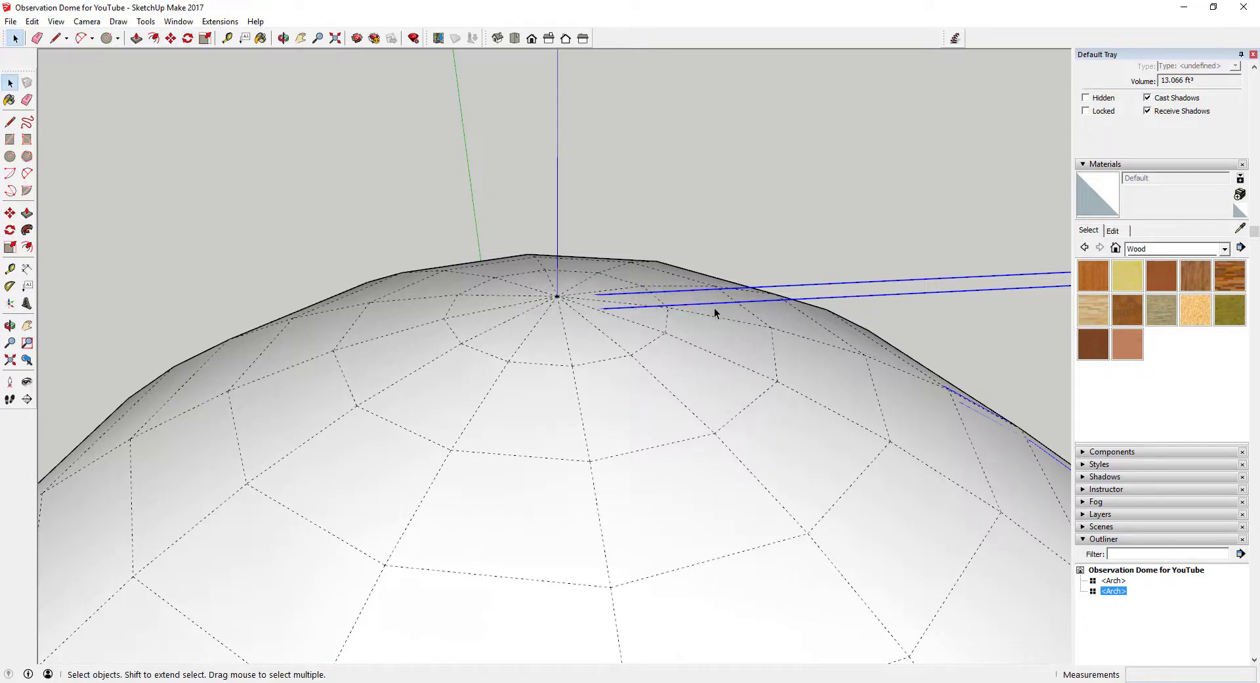
key("q")
scroll(561, 288, "up", 3)
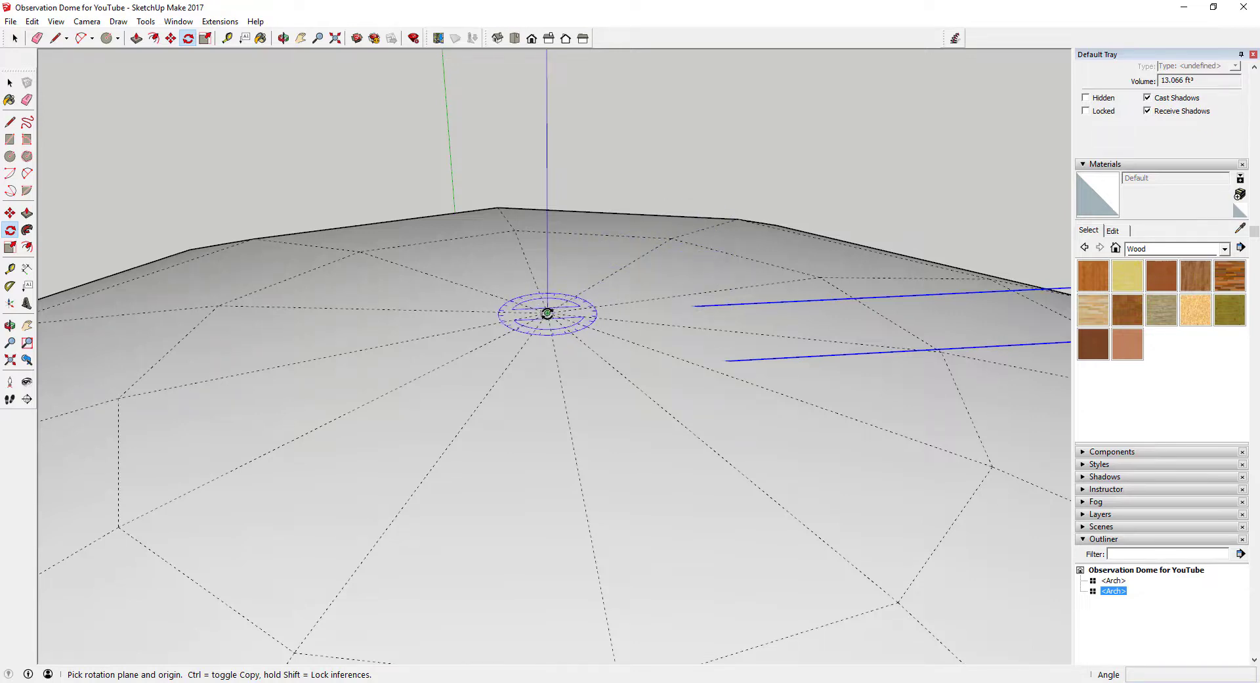
left_click(547, 313)
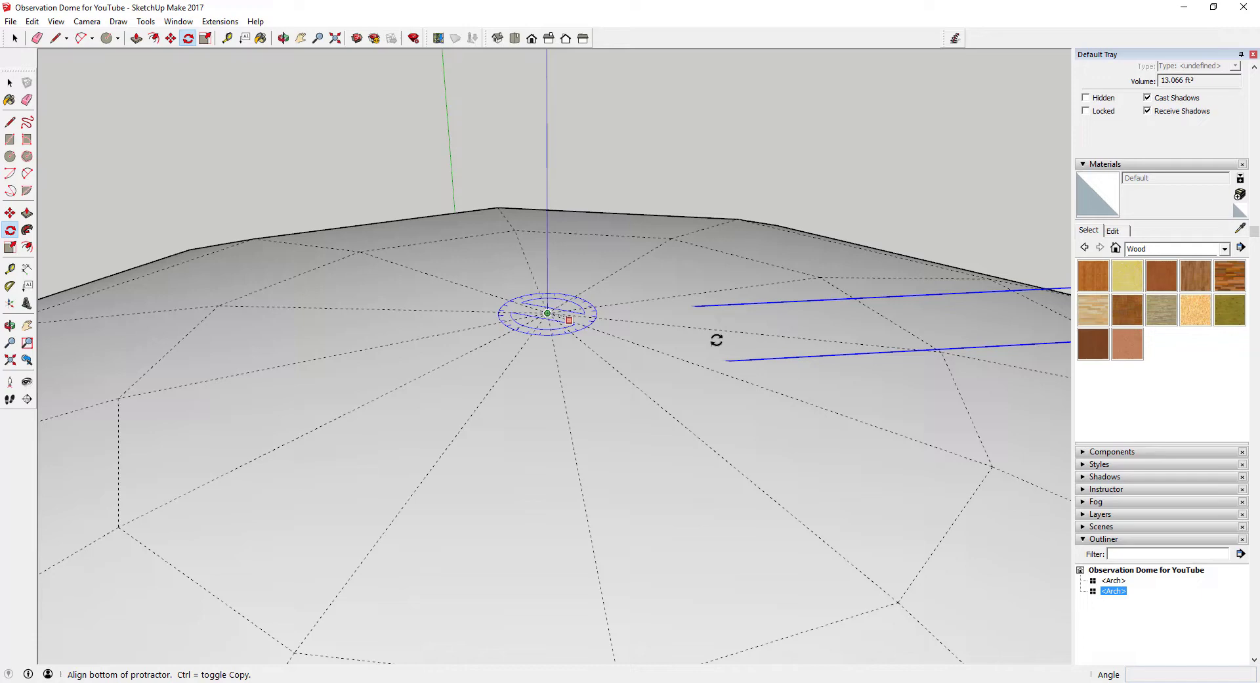
left_click(940, 351)
scroll(726, 313, "down", 4)
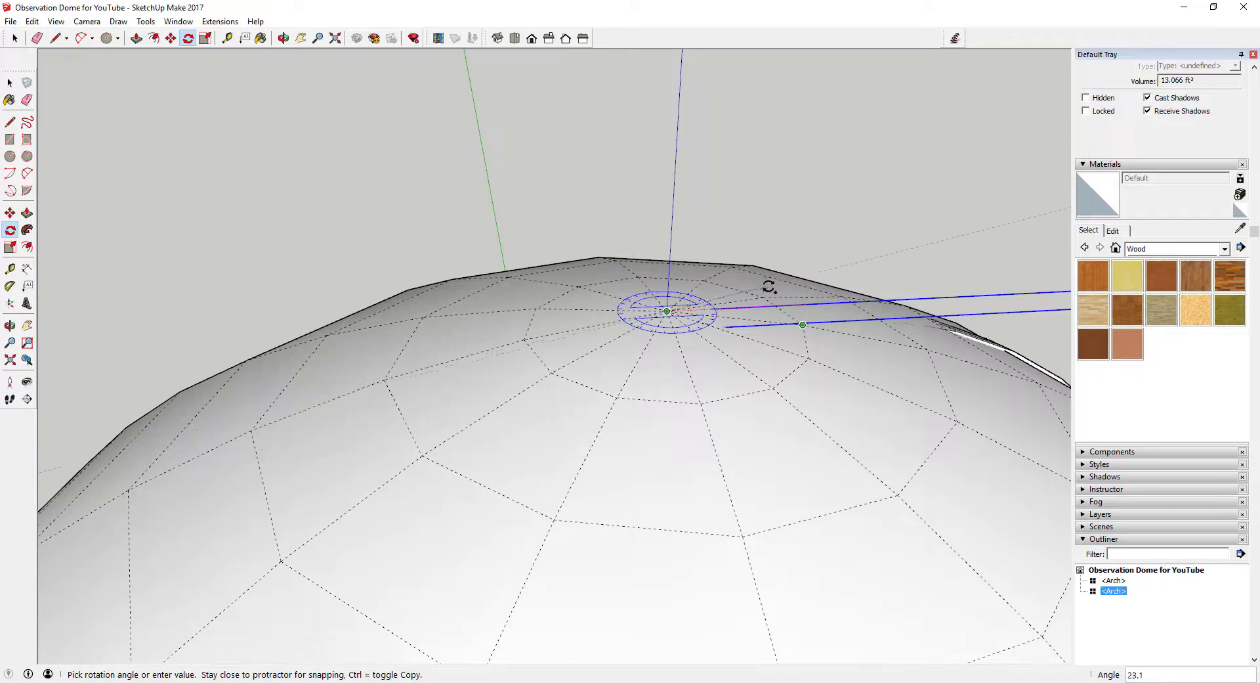
key("space")
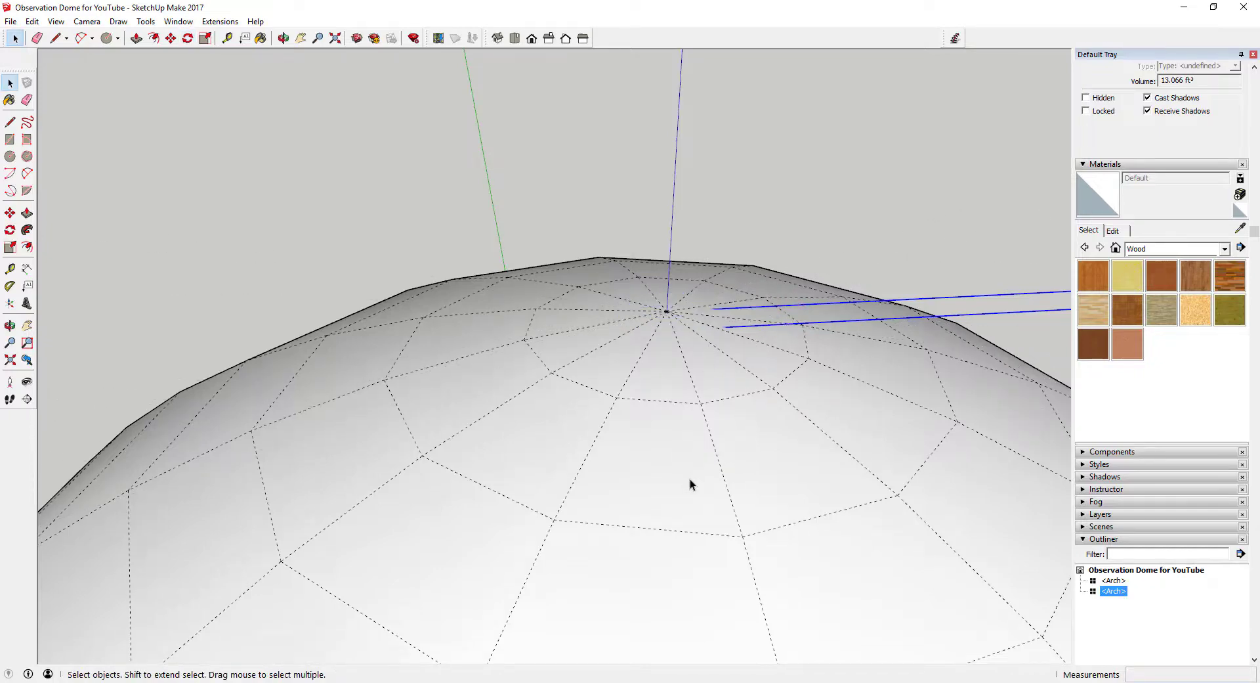
middle_click_drag(691, 478, 695, 45)
Set up a rotated copy from the rib's top corner, orbit around it, then cancel.
key("q")
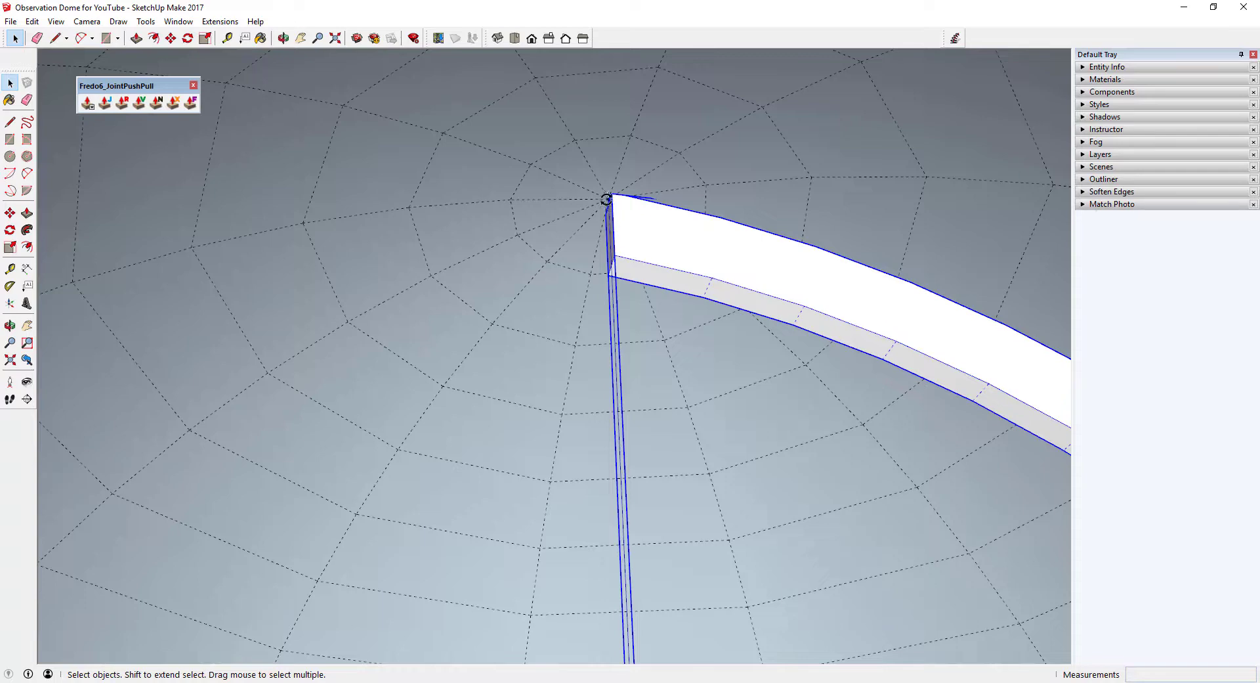
key("q")
middle_click_drag(606, 199, 658, 219)
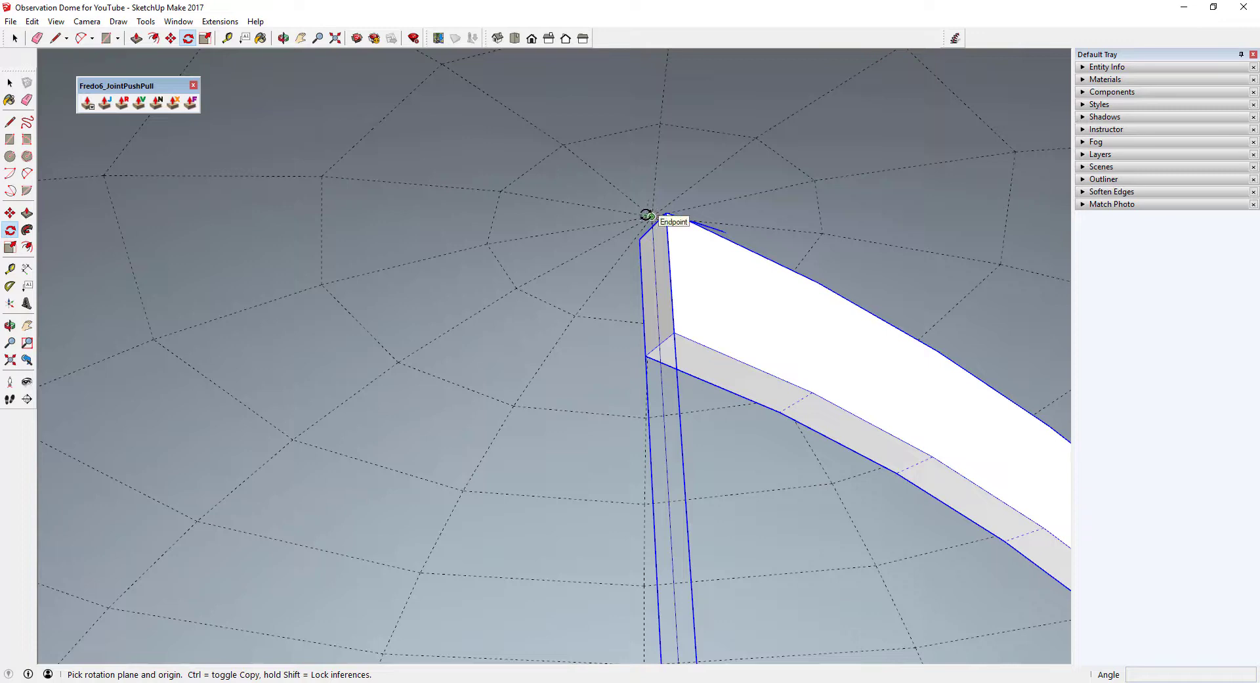
left_click(652, 217)
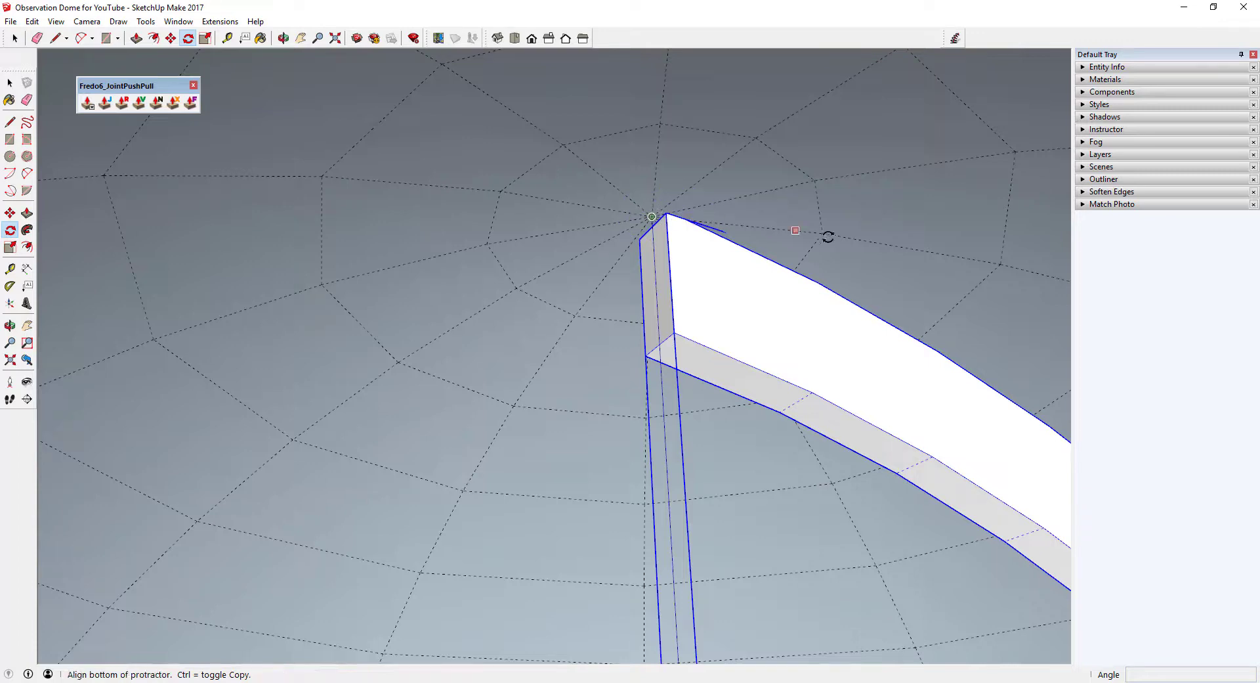
left_click(999, 263)
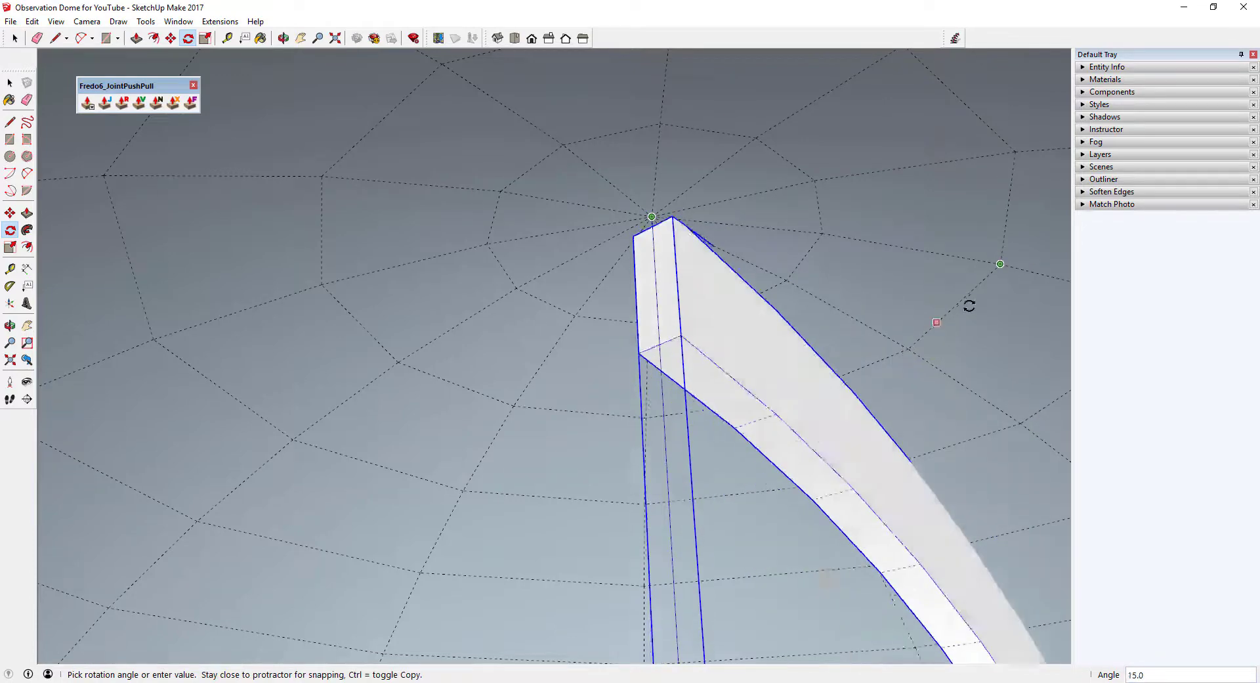
key("ctrl")
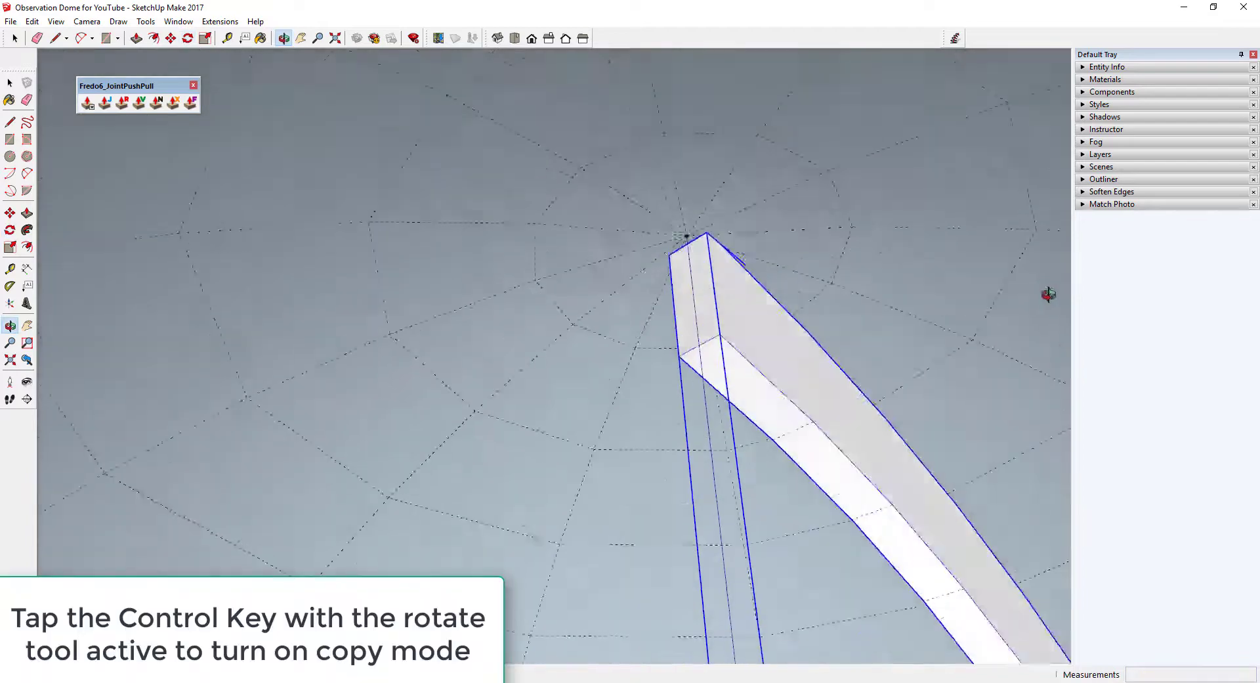
middle_click_drag(1049, 295, 1052, 316)
middle_click_drag(843, 418, 853, 439)
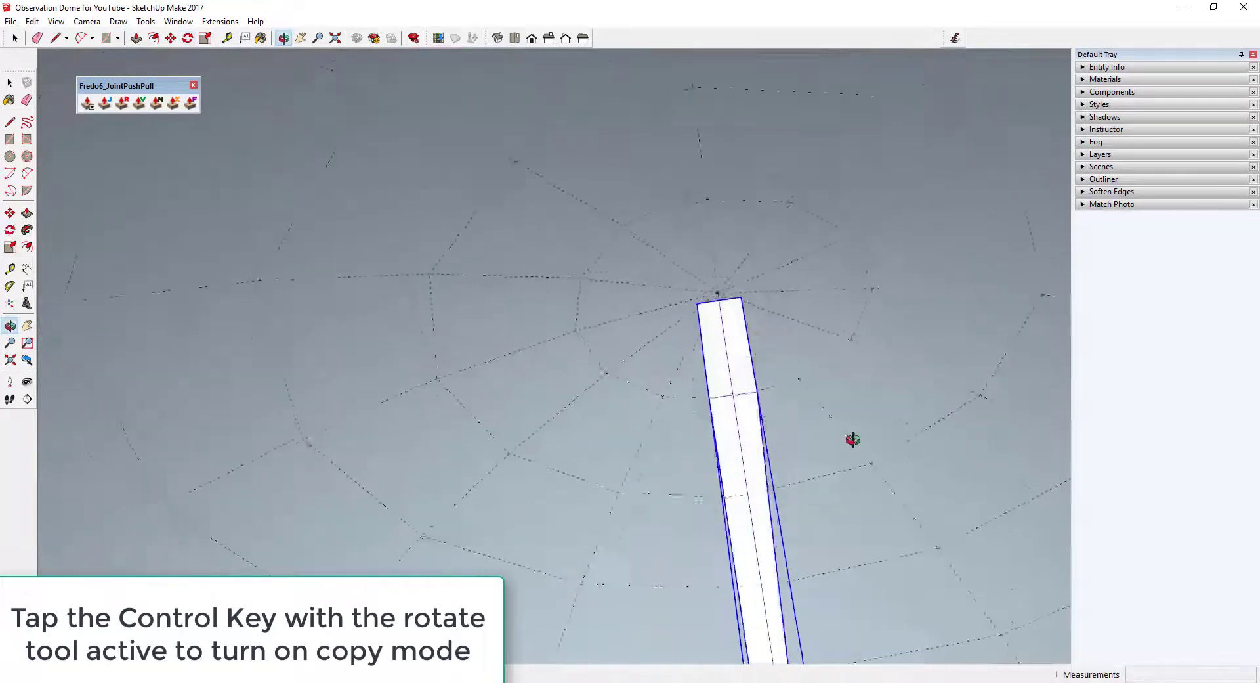
mouse_move(732, 495)
middle_mouse_down()
mouse_move(816, 476)
mouse_move(732, 511)
middle_mouse_up()
key("space")
Rotate a copy of the arch rib 30° around its top vertex at the apex.
key("q")
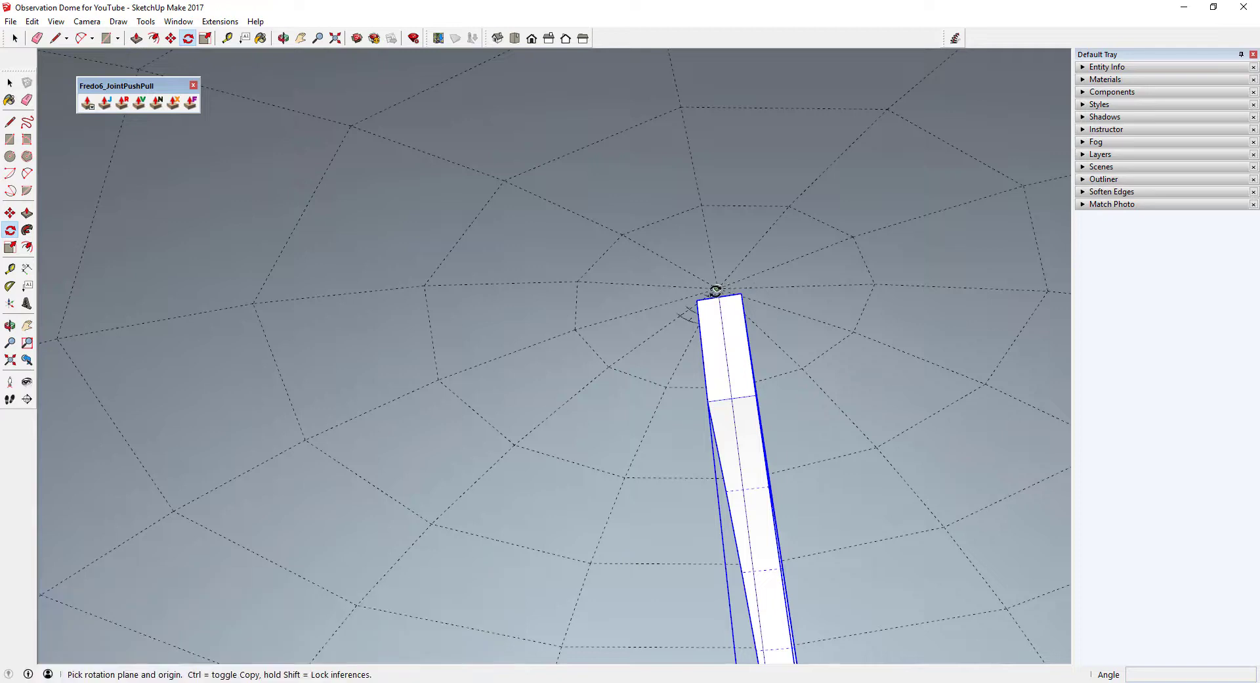
left_click(718, 287)
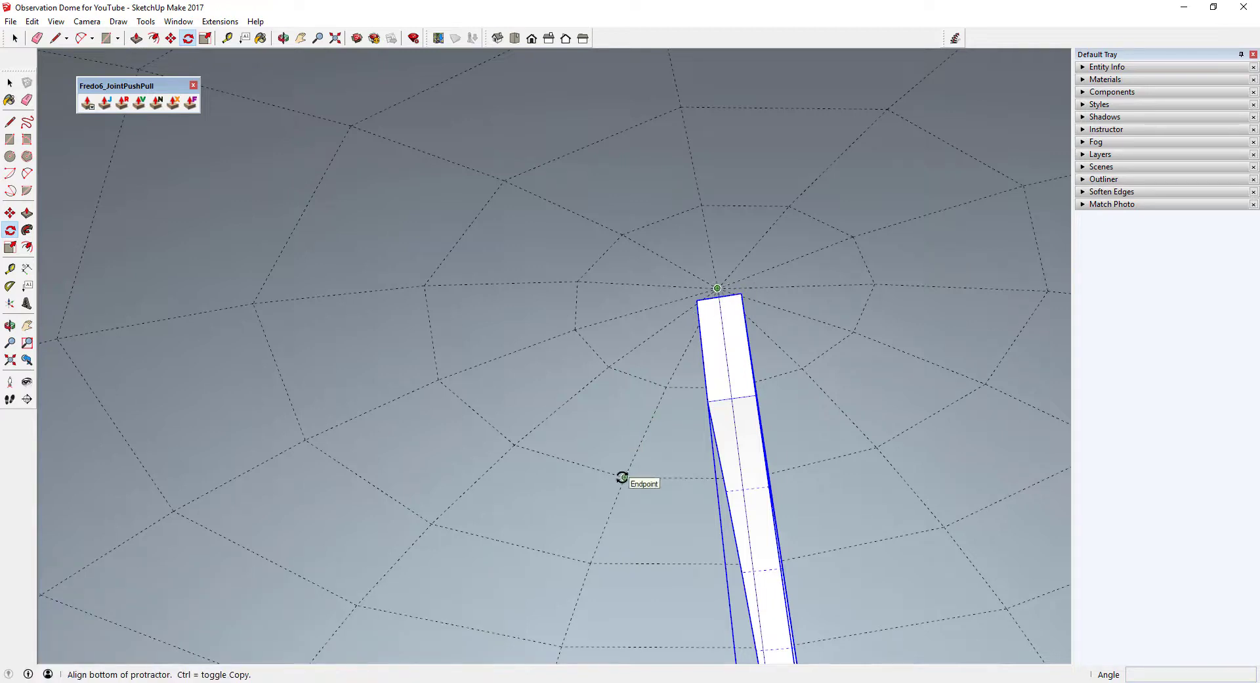
left_click(625, 476)
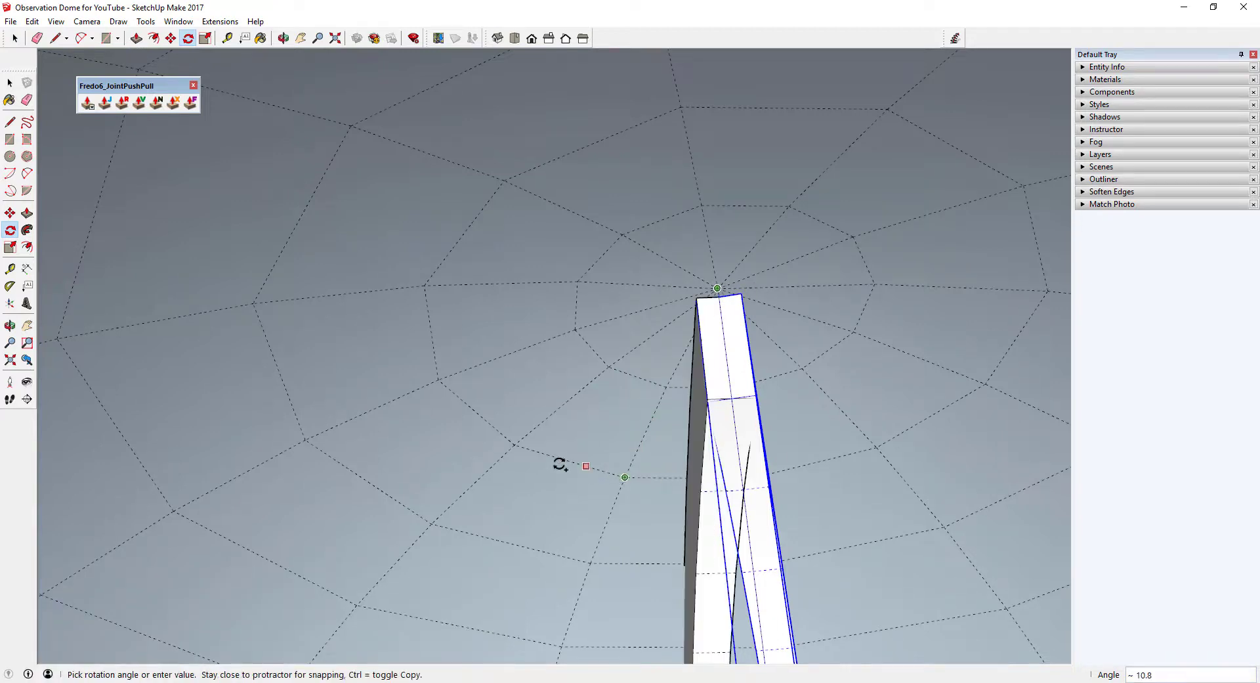
left_click(512, 445)
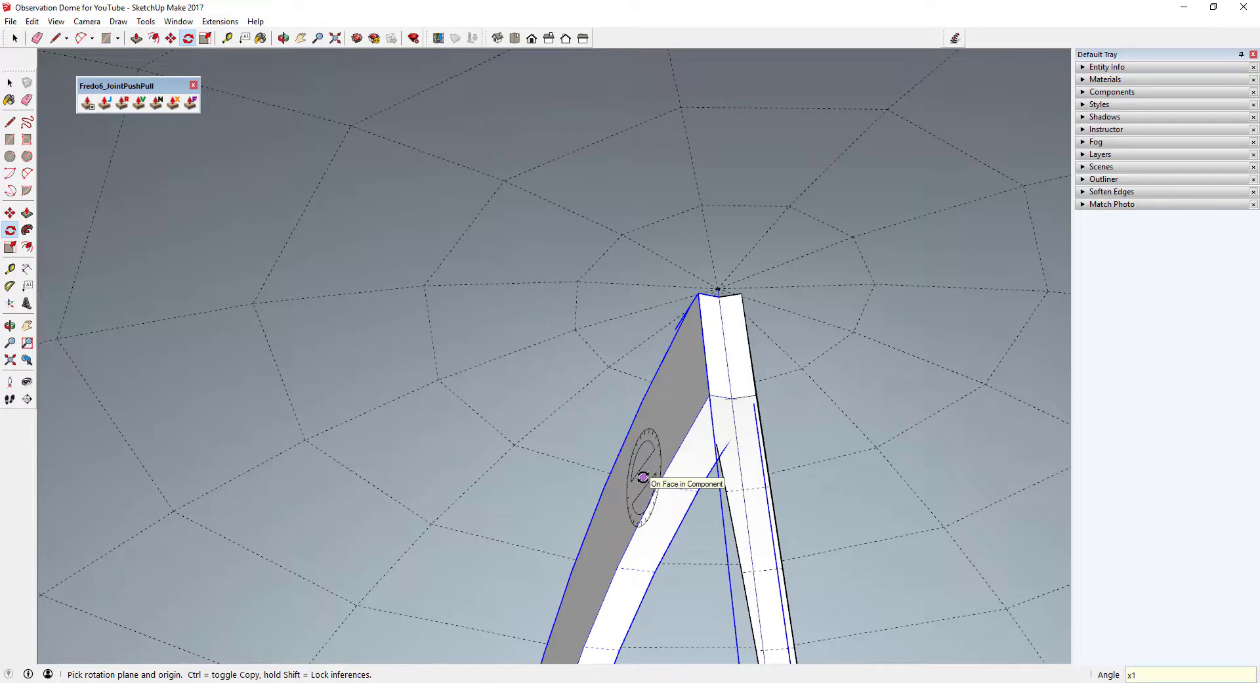
Array eleven more 30° rib copies (x11) around the apex.
key("Return")
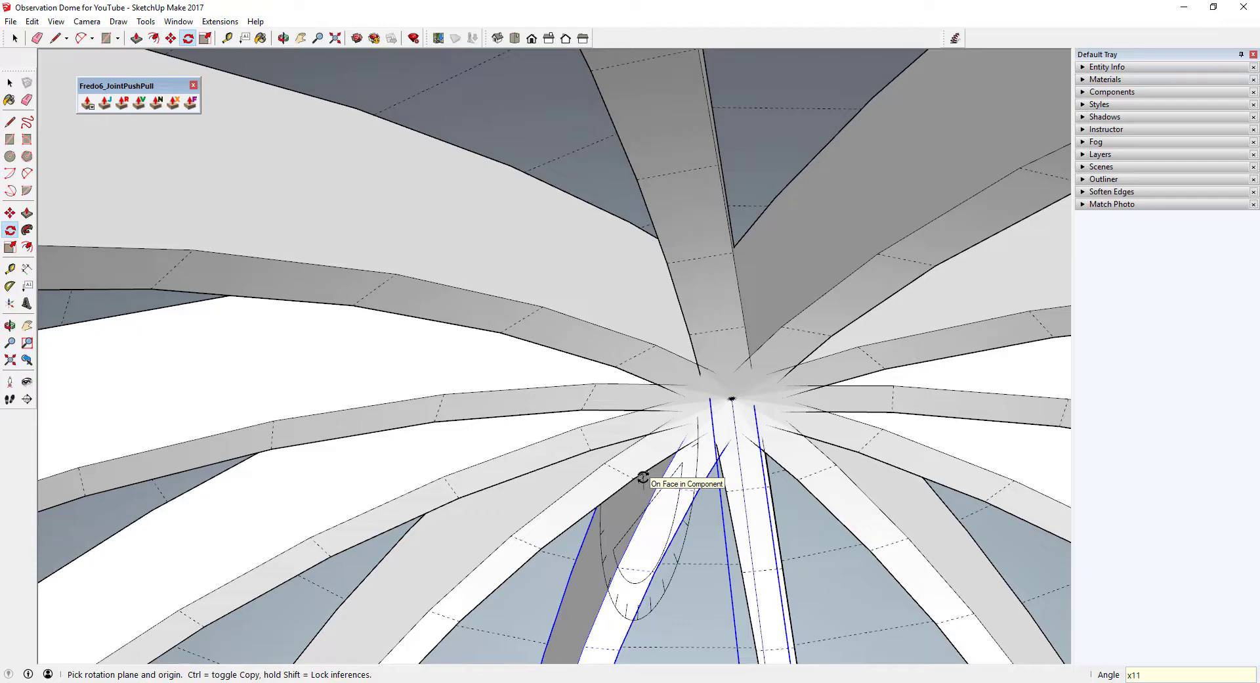
scroll(642, 477, "down", 15)
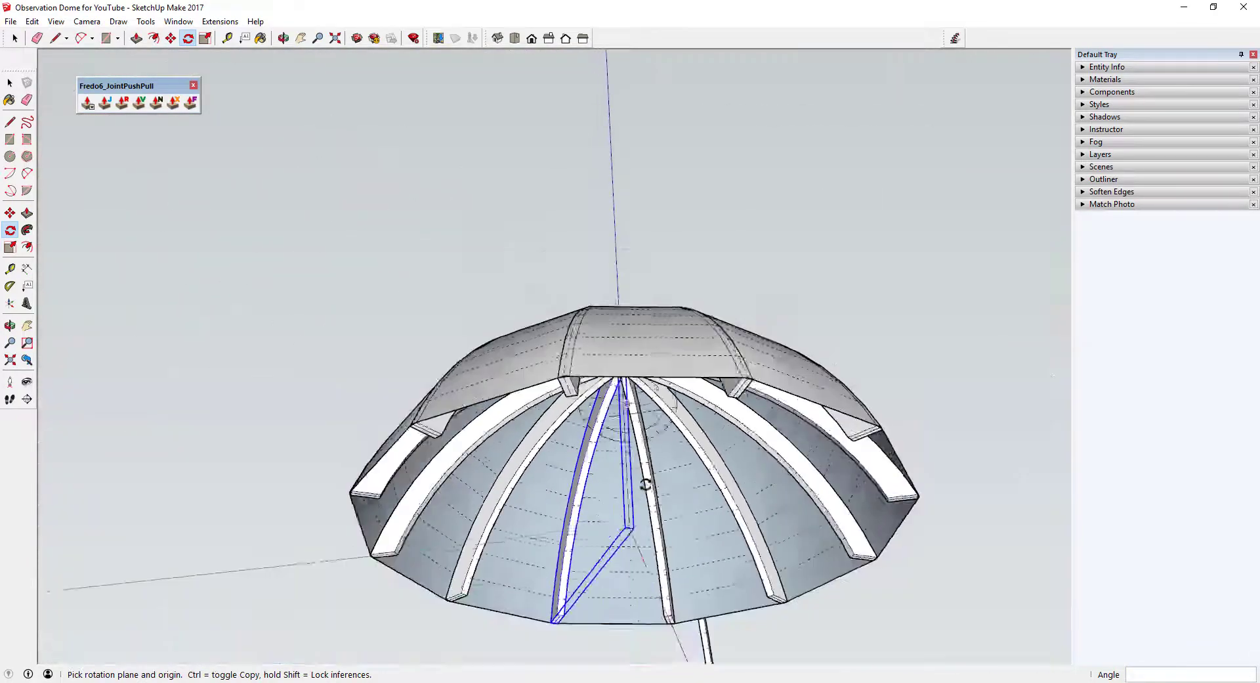
middle_click_drag(646, 484, 649, 391)
scroll(632, 500, "up", 4)
key("space")
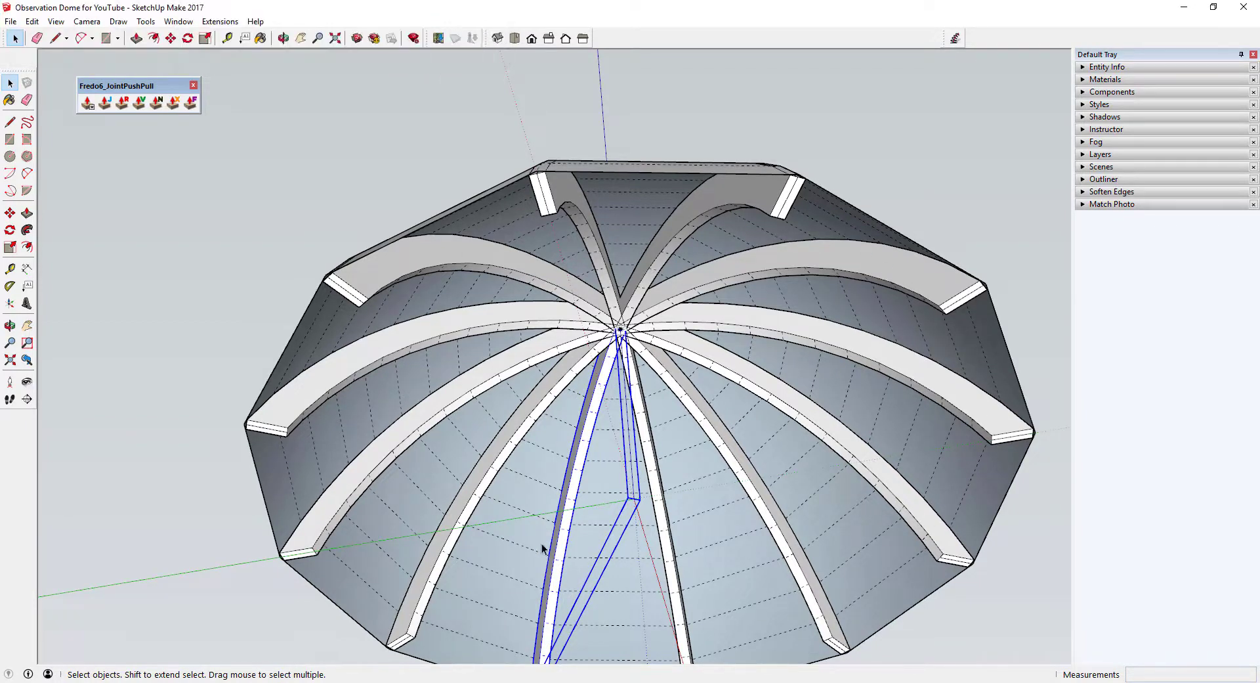
Orbit and zoom around the dome to inspect the full ring of ribs.
middle_click_drag(541, 544, 625, 519)
scroll(628, 478, "up", 5)
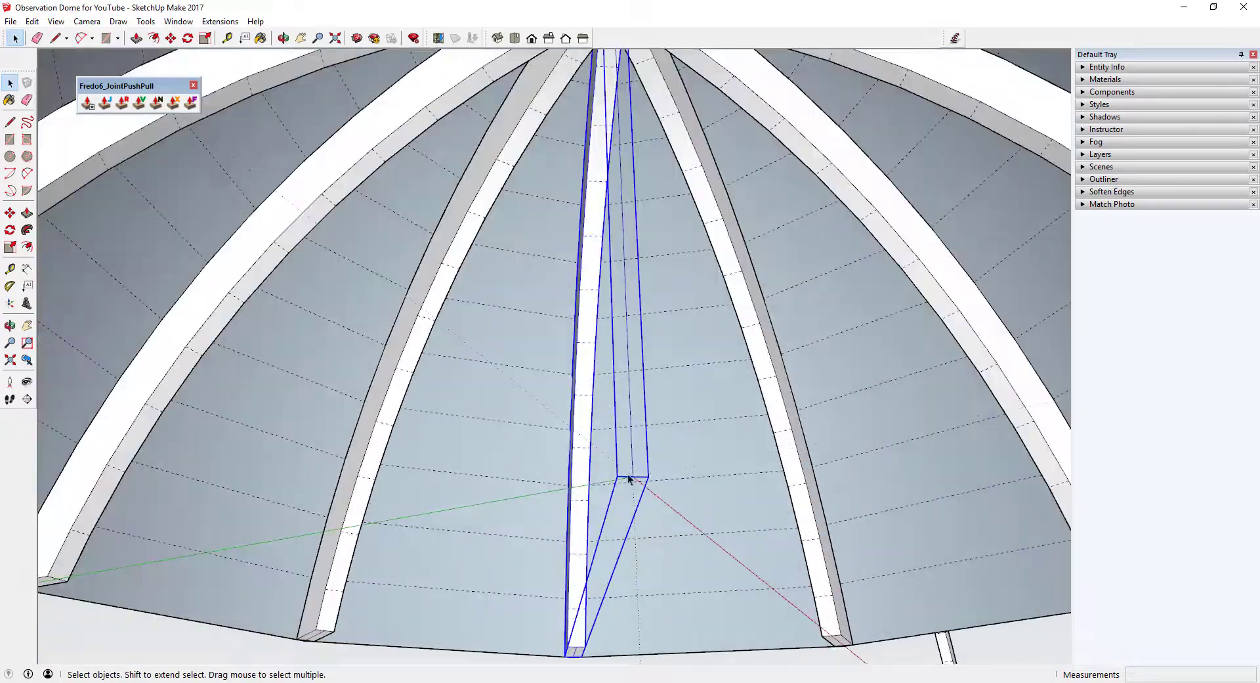
middle_click_drag(651, 375, 615, 412)
scroll(634, 474, "down", 5)
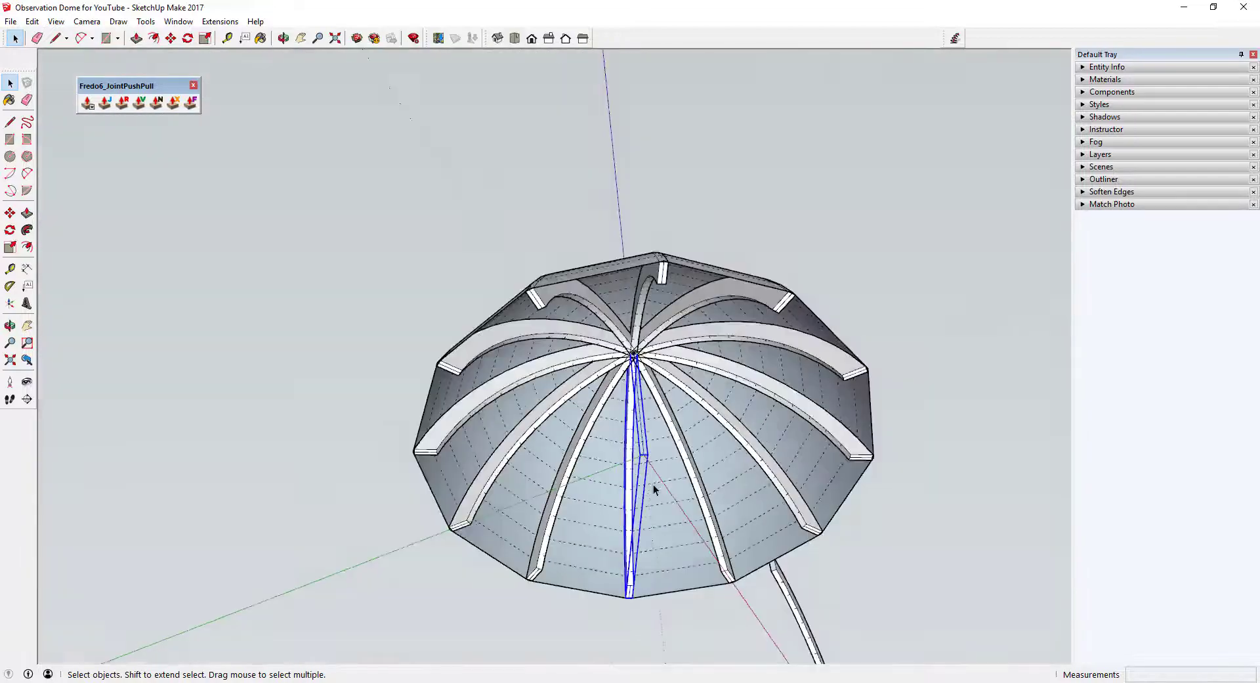
middle_click_drag(652, 484, 637, 435)
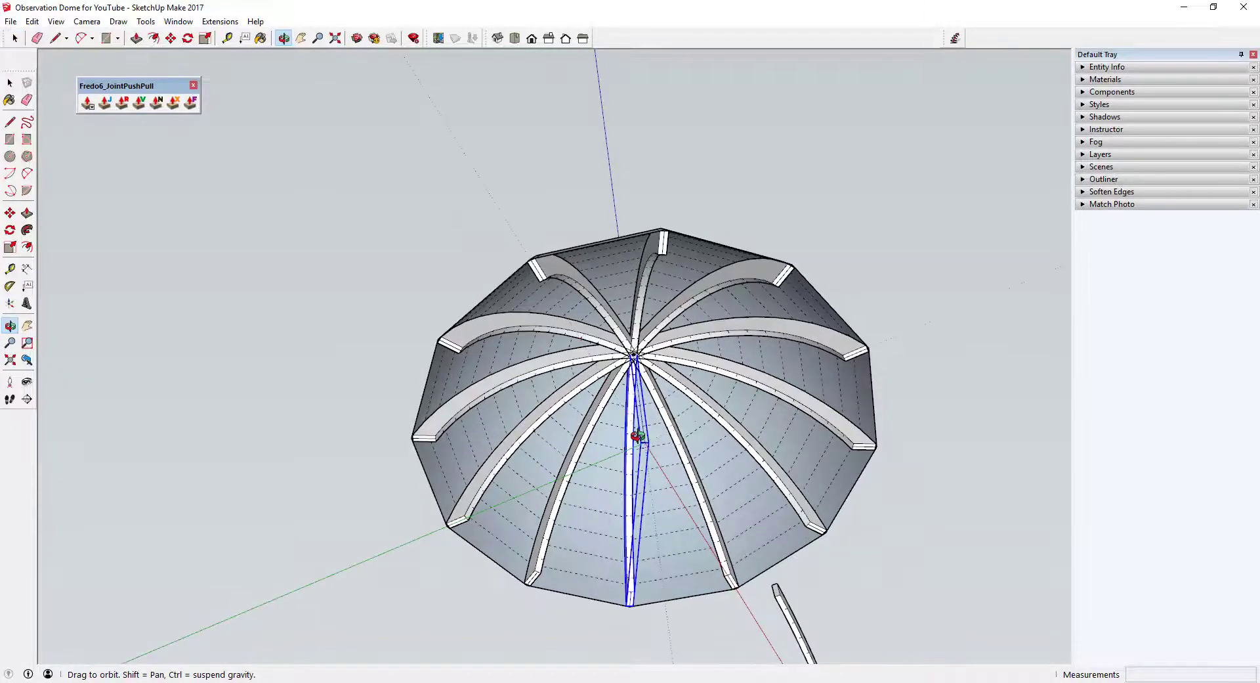
scroll(665, 353, "up", 5)
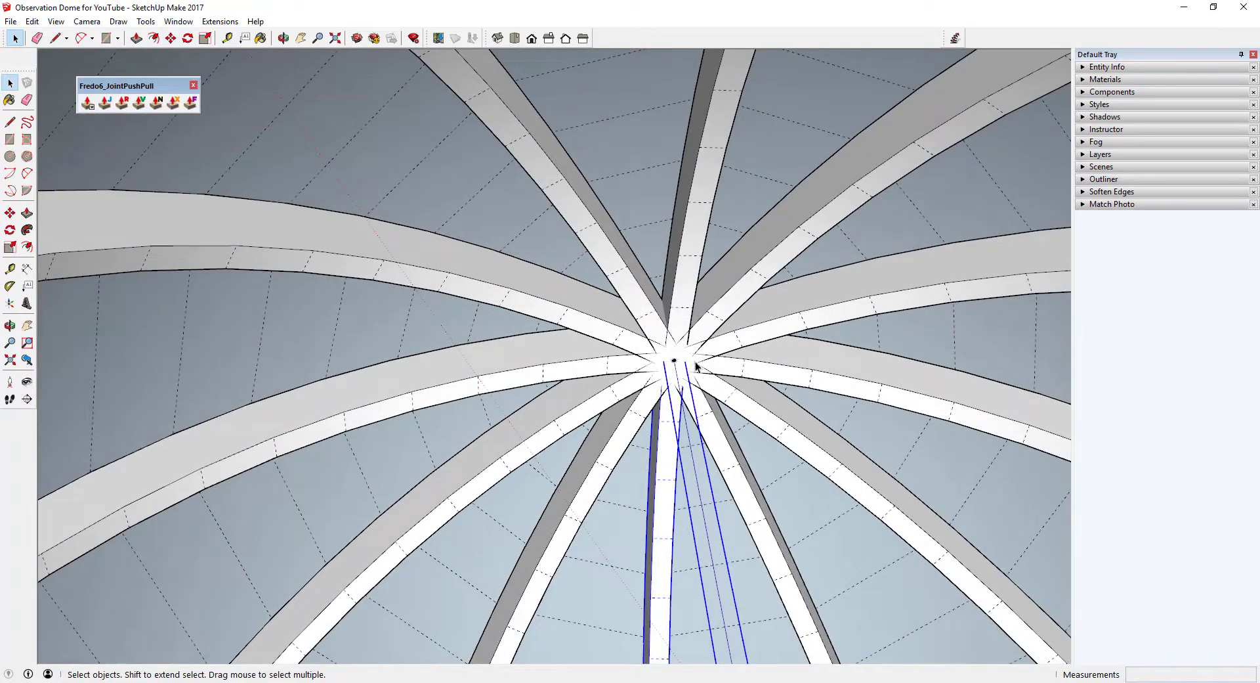
scroll(684, 331, "down", 6)
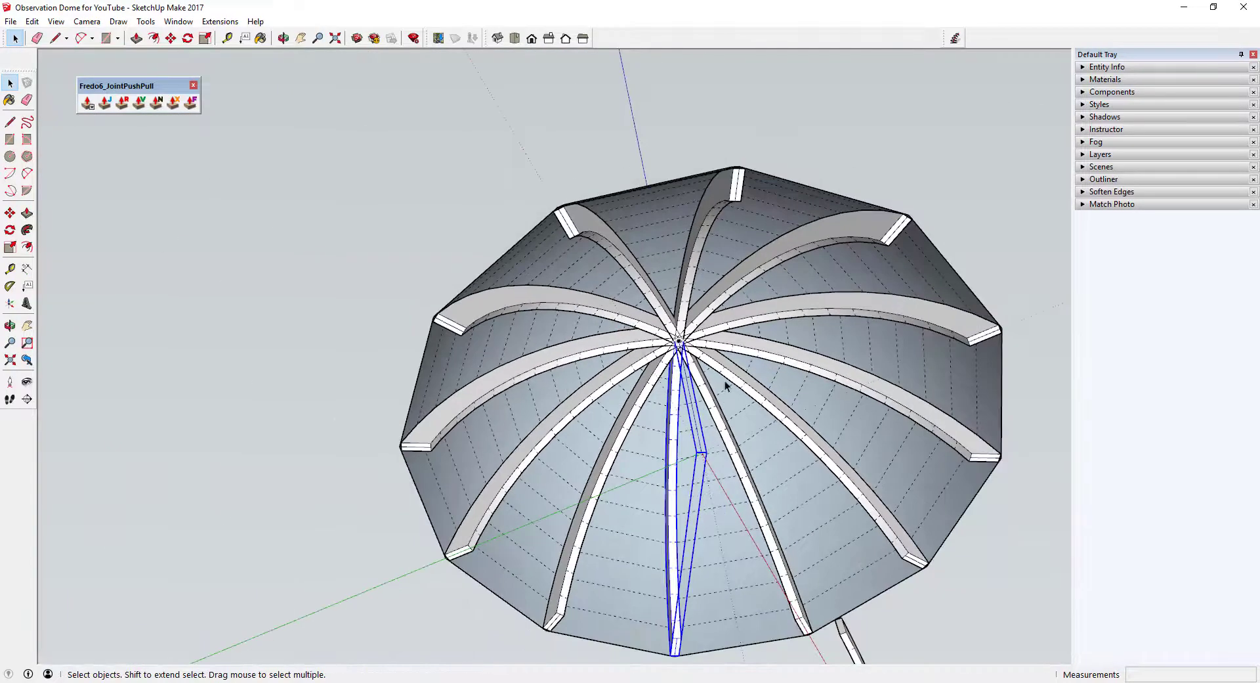
scroll(790, 365, "up", 3)
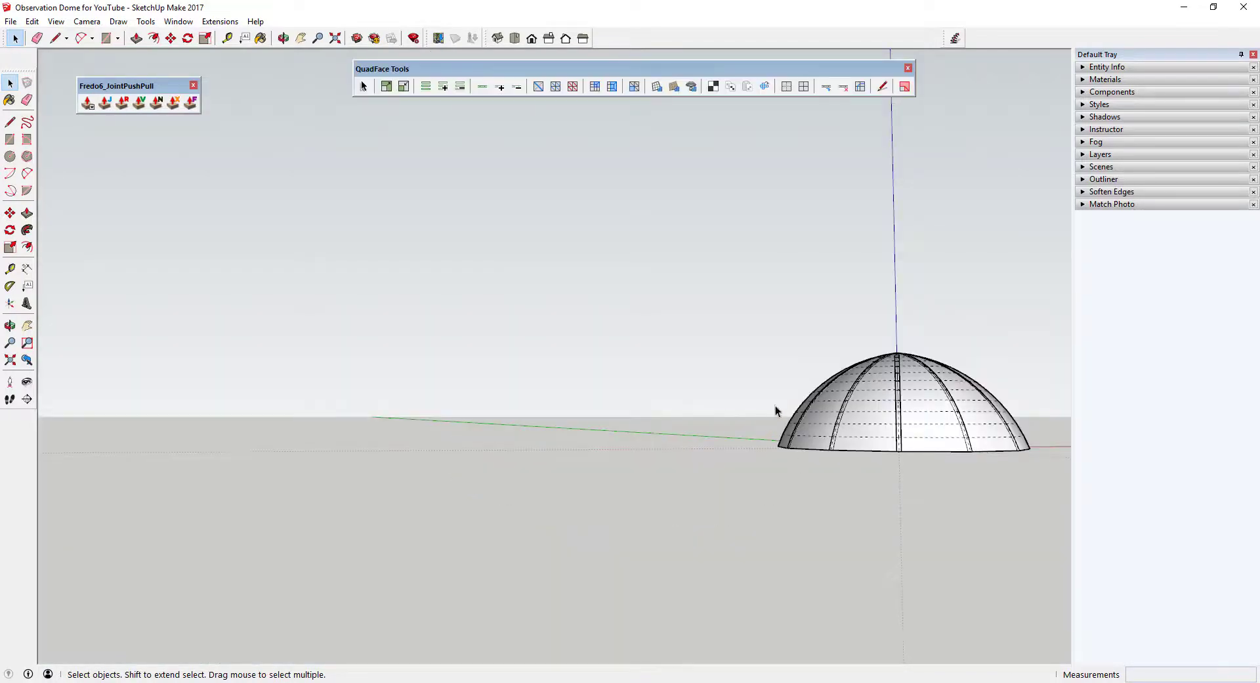
middle_click_drag(774, 404, 839, 507)
scroll(971, 388, "up", 2)
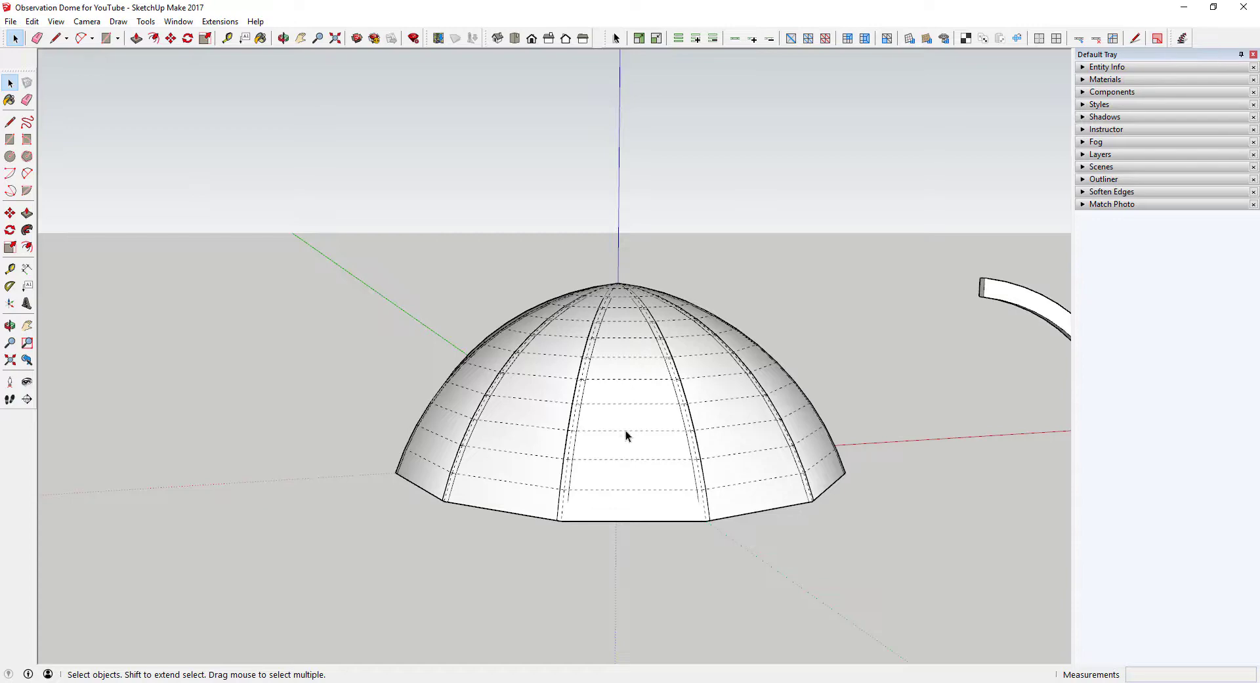
Select the whole dome shell, then remove its faces so only edges stay selected.
middle_click_drag(625, 431, 629, 408)
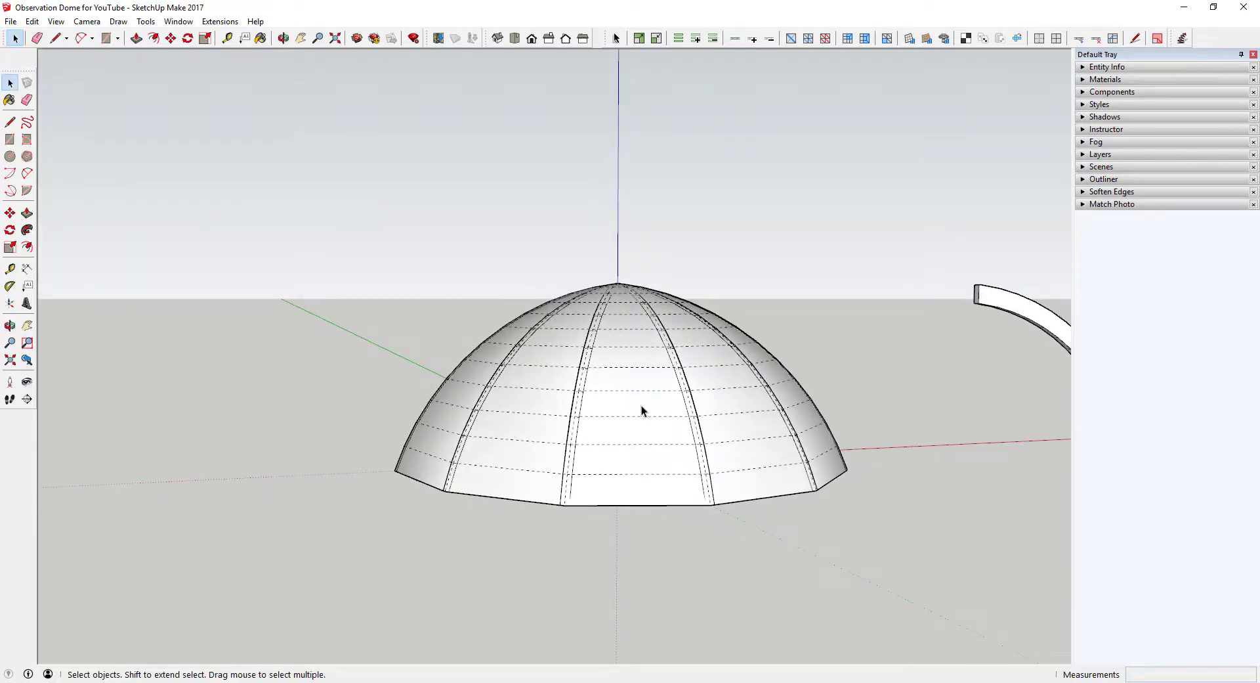
triple_click(641, 405)
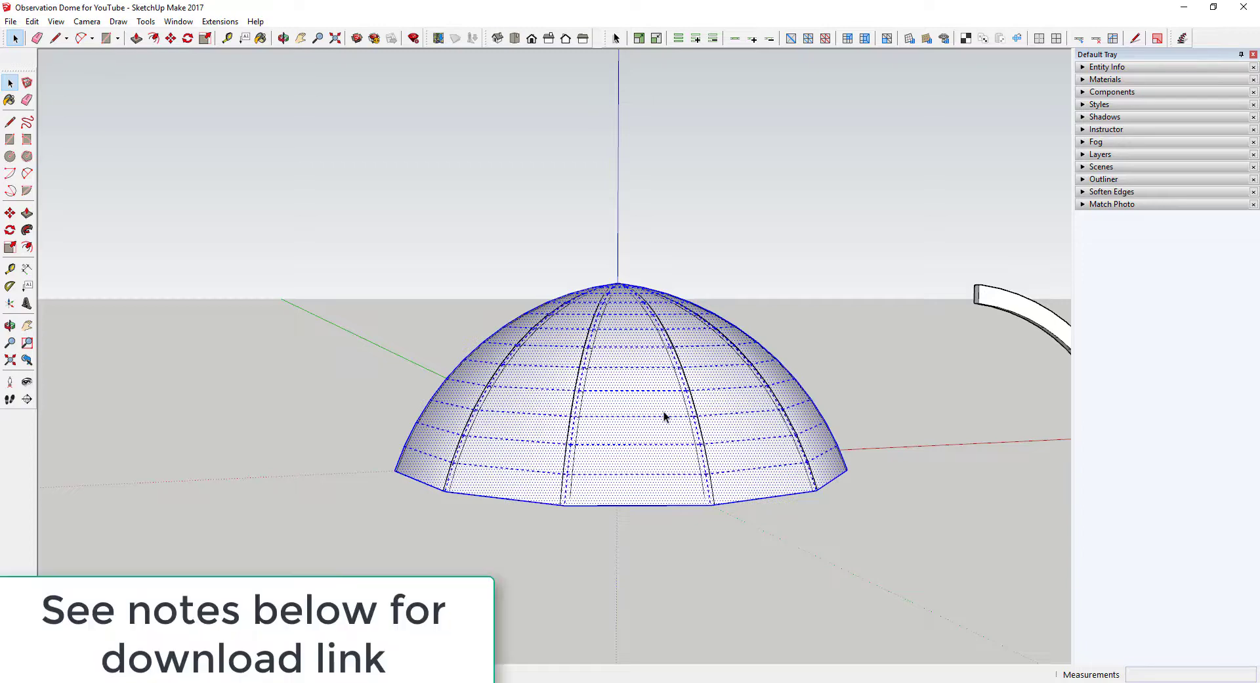
scroll(664, 411, "up", 1)
middle_click_drag(656, 393, 634, 392)
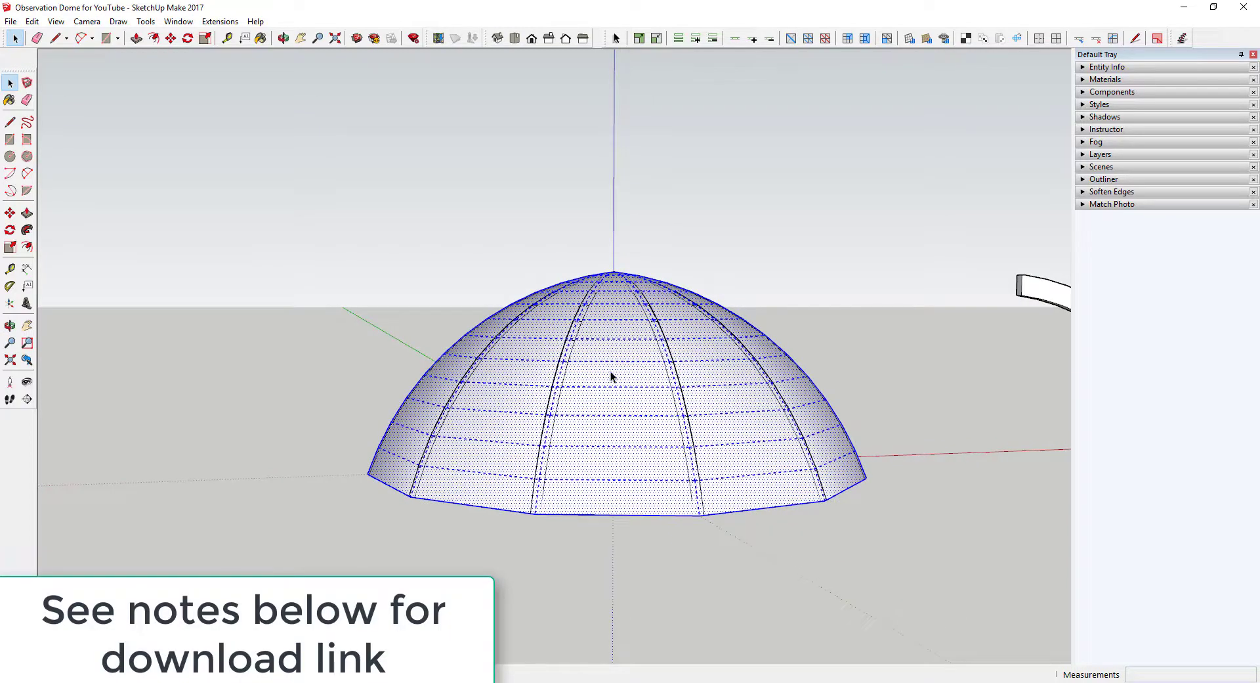
right_click(611, 372)
mouse_move(680, 342)
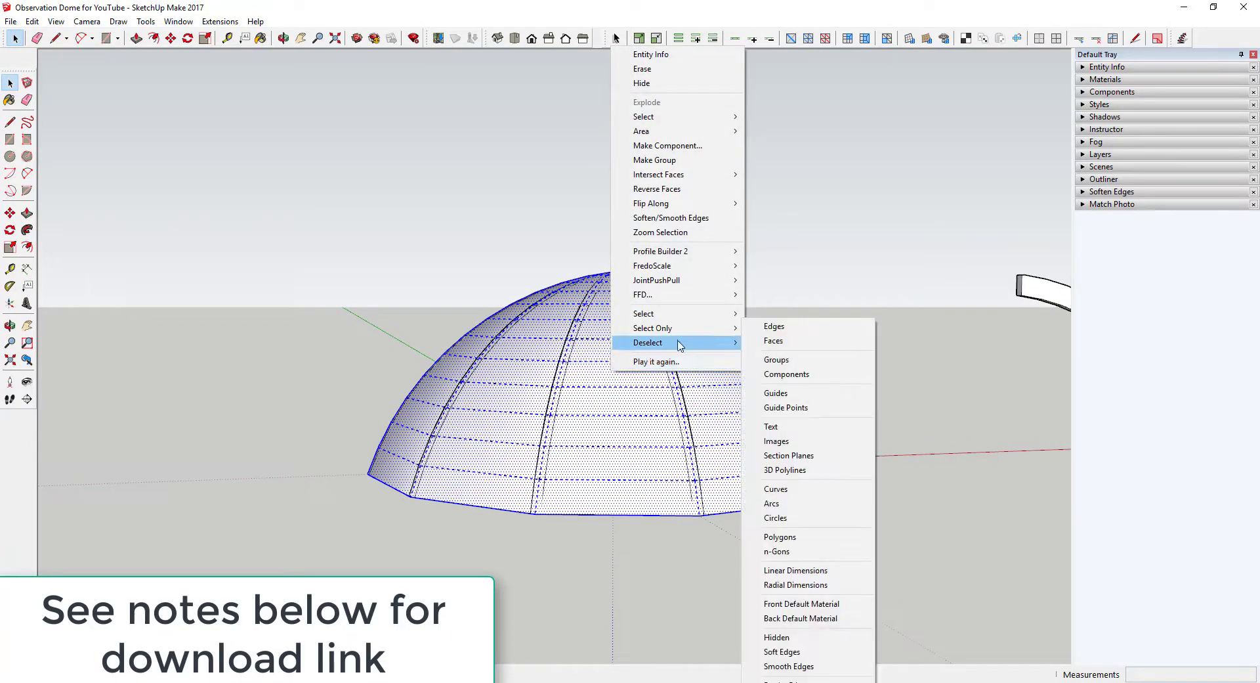
left_click(789, 343)
scroll(673, 399, "down", 3)
Copy the dome's wireframe edges to a spot beside the dome.
key("m")
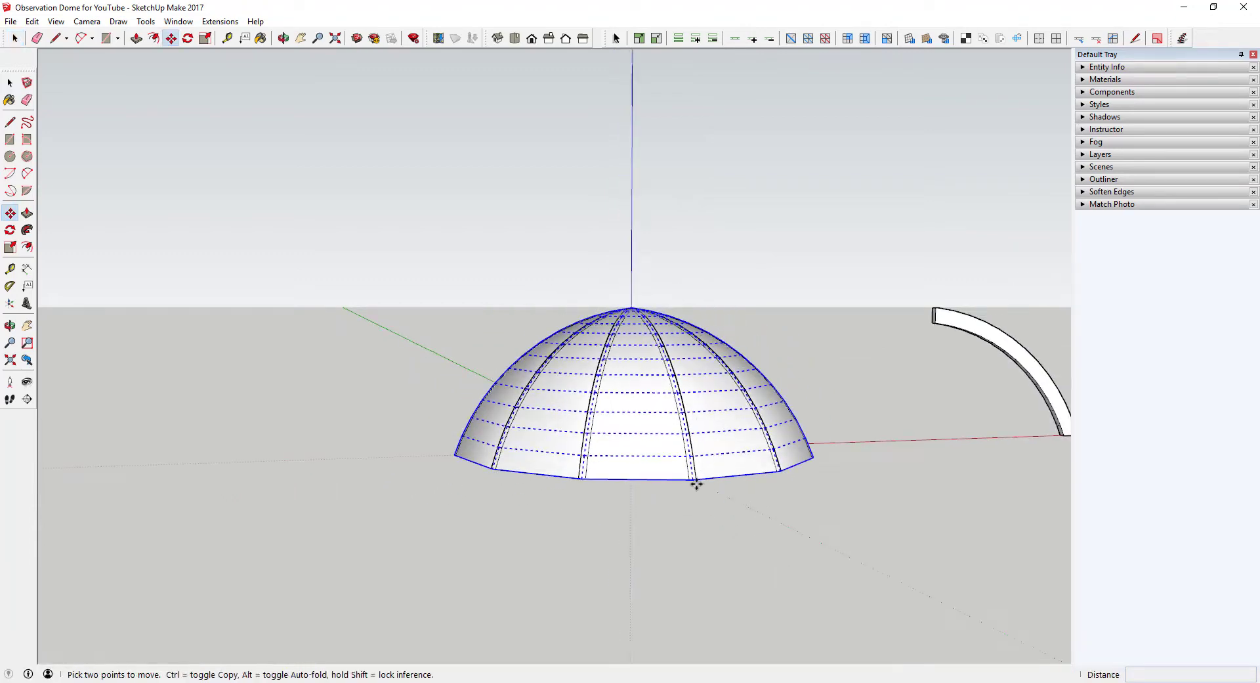
key("ctrl")
left_click(692, 480)
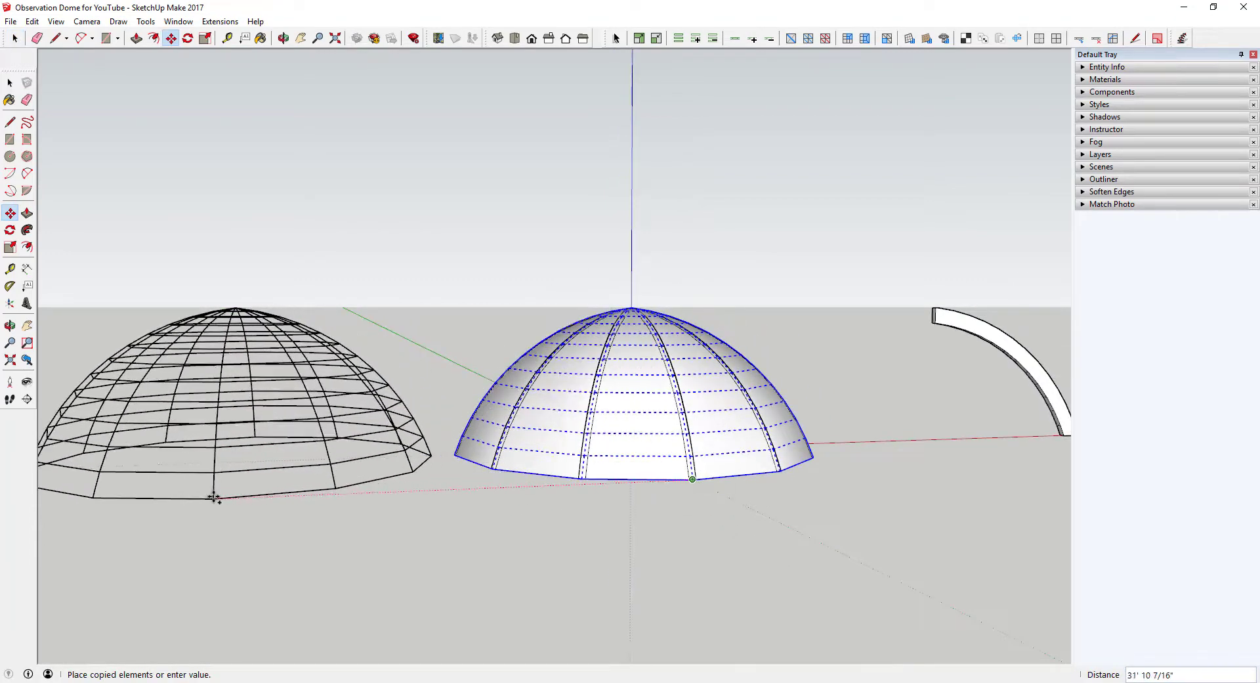
left_click(214, 497)
key("space")
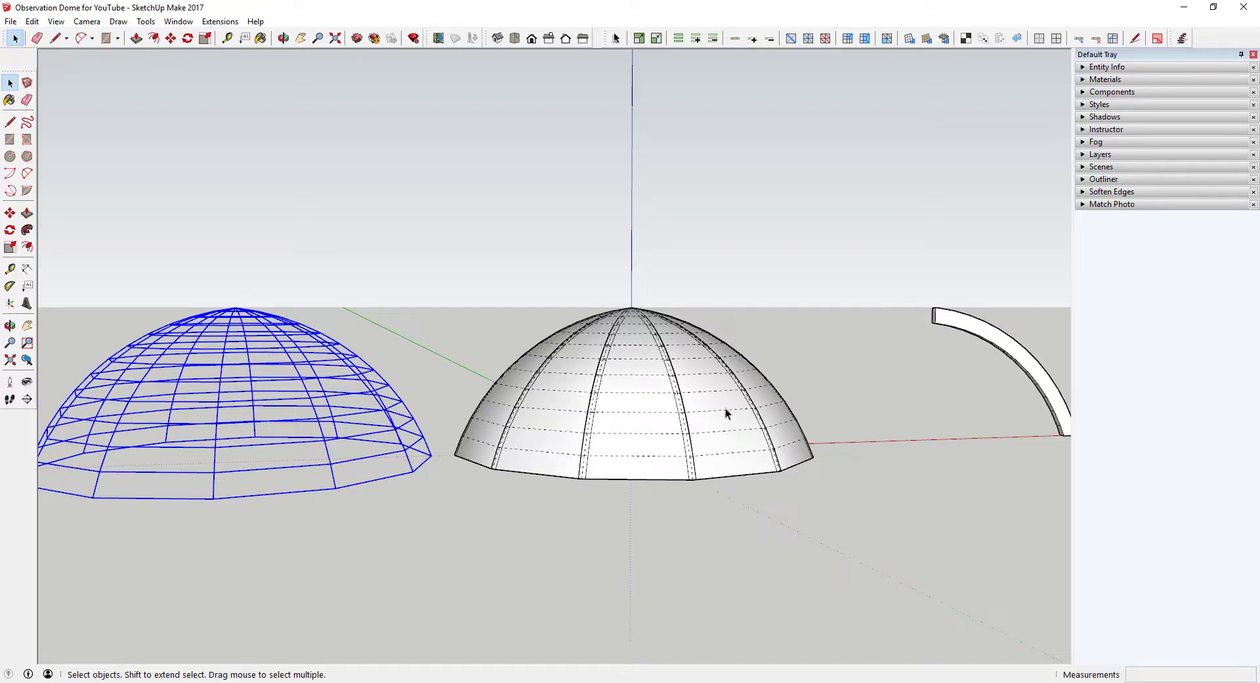
Delete the wireframe dome copy and orbit back over the solid dome.
middle_click_drag(728, 414, 347, 375)
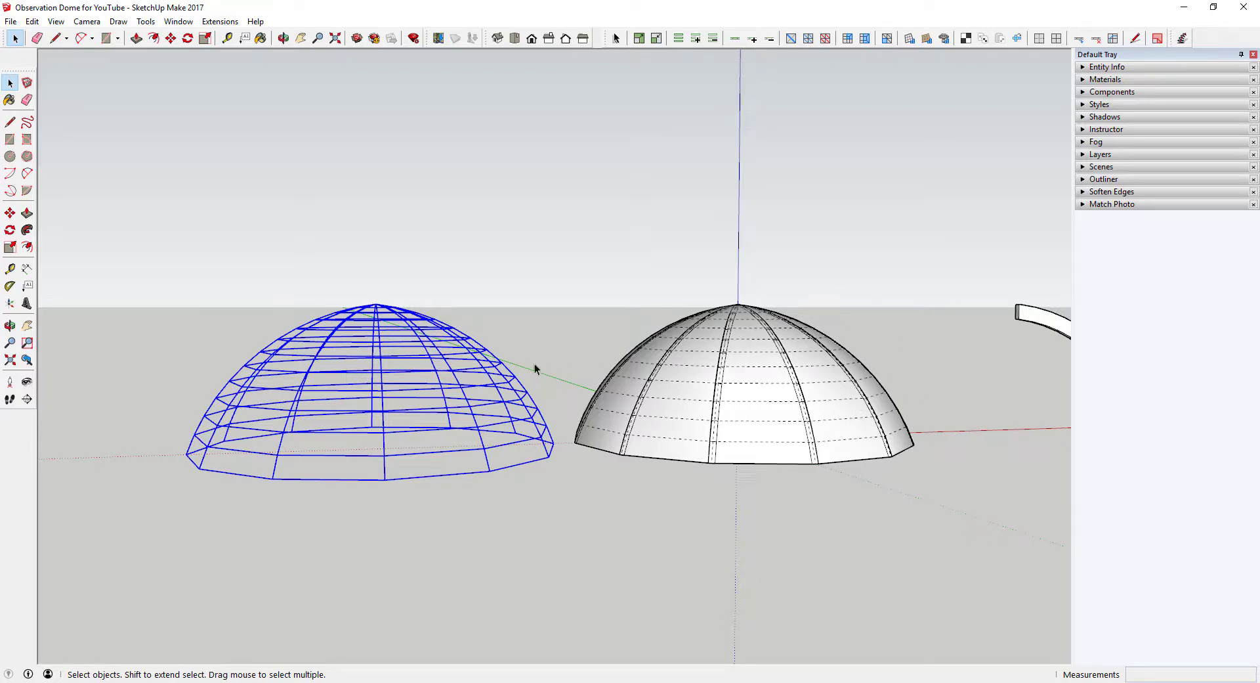
scroll(534, 369, "down", 3)
scroll(489, 338, "up", 1)
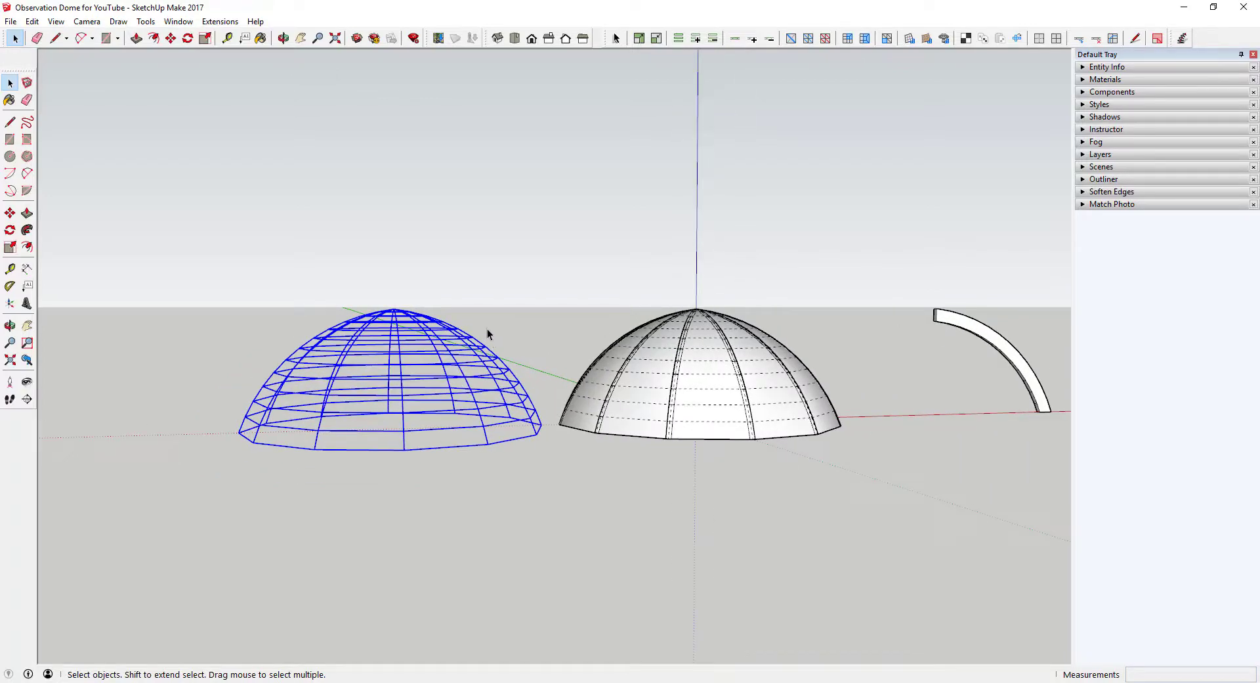
key("Delete")
scroll(824, 424, "up", 5)
middle_click_drag(734, 276, 725, 277)
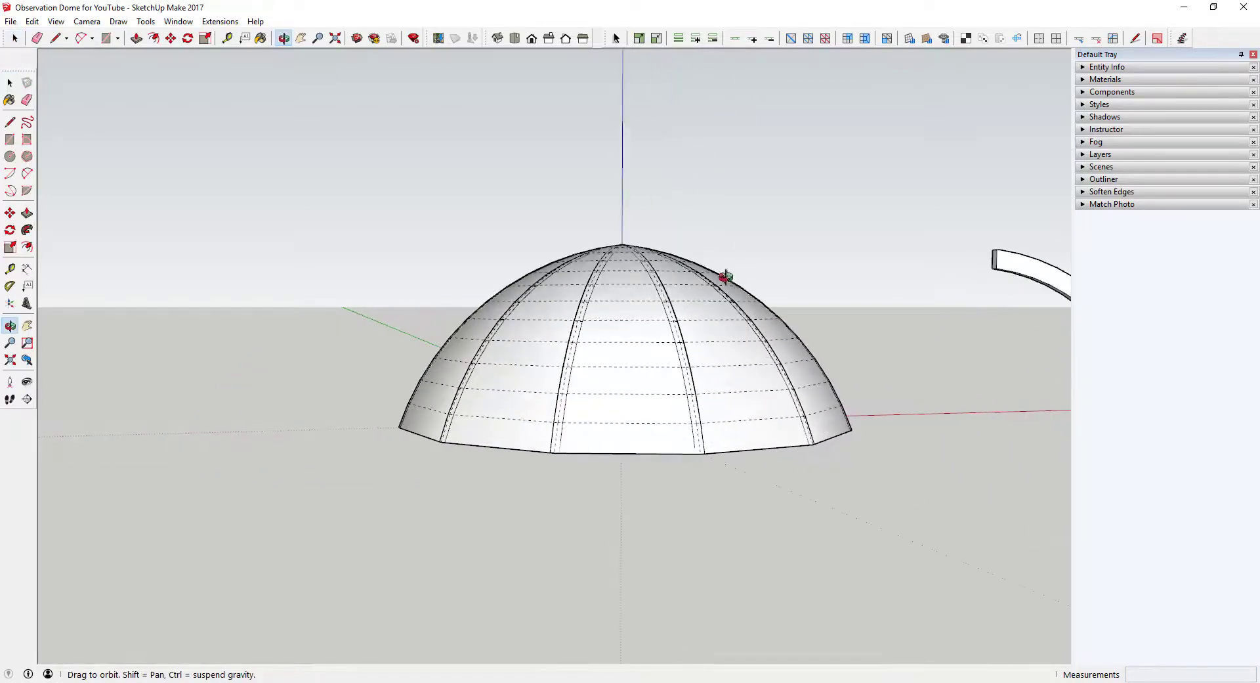
left_click_drag(726, 277, 776, 410)
key("space")
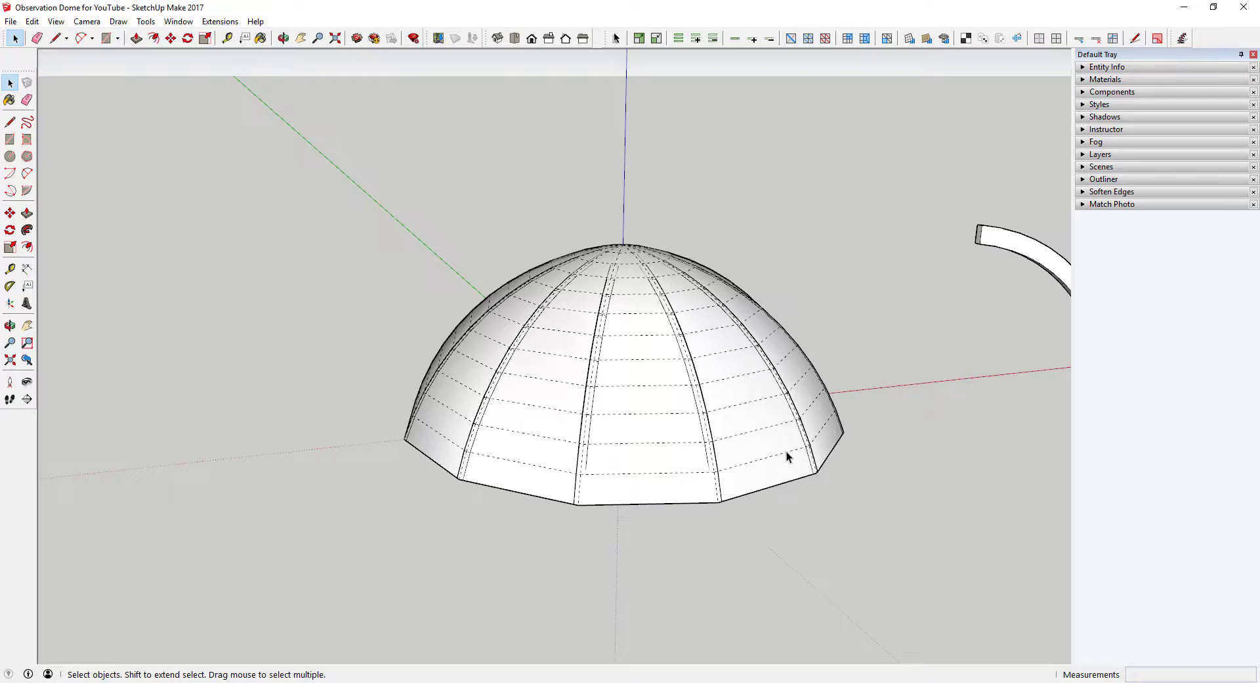
scroll(786, 451, "down", 1)
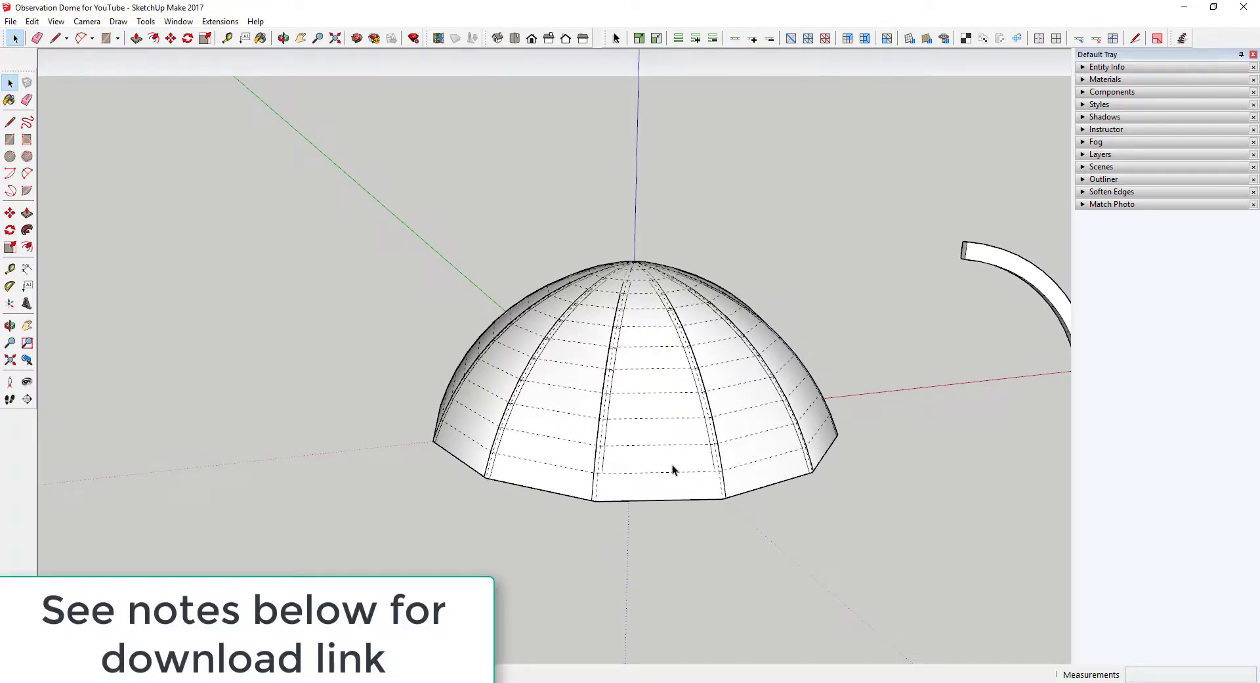
Click a column of faces up the dome's front, from the base to just below the cap.
middle_click_drag(711, 459, 732, 421)
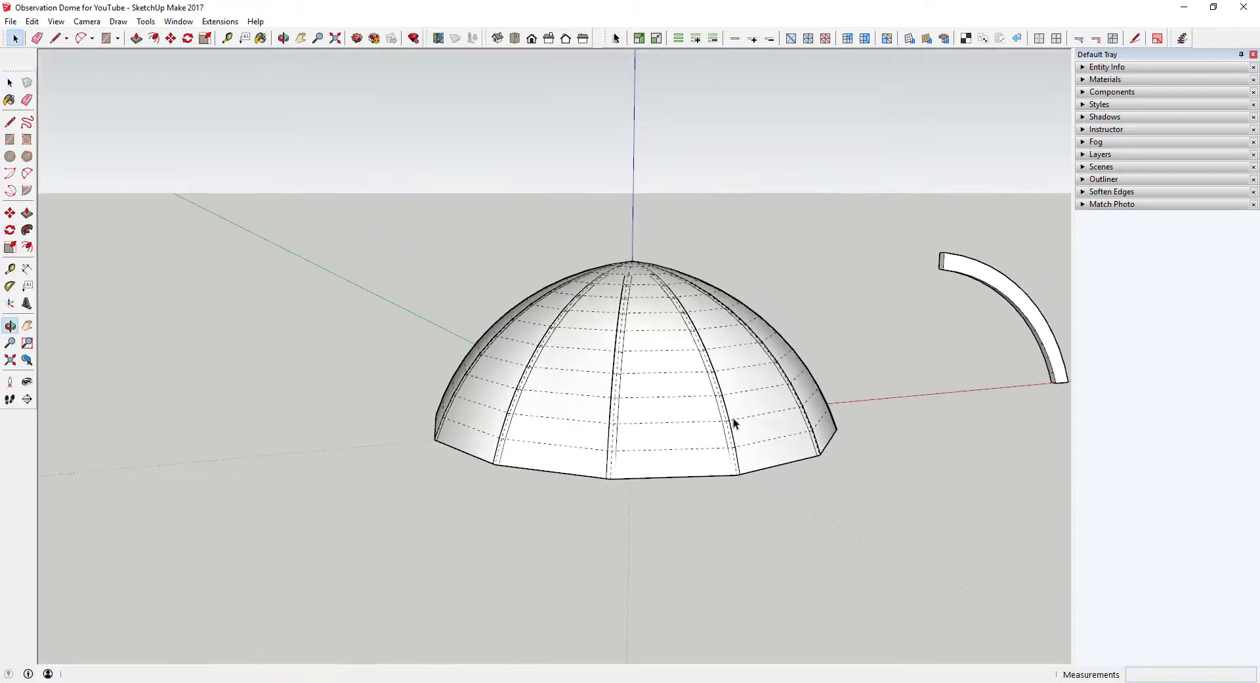
scroll(688, 427, "up", 2)
left_click(564, 439)
left_click(594, 390)
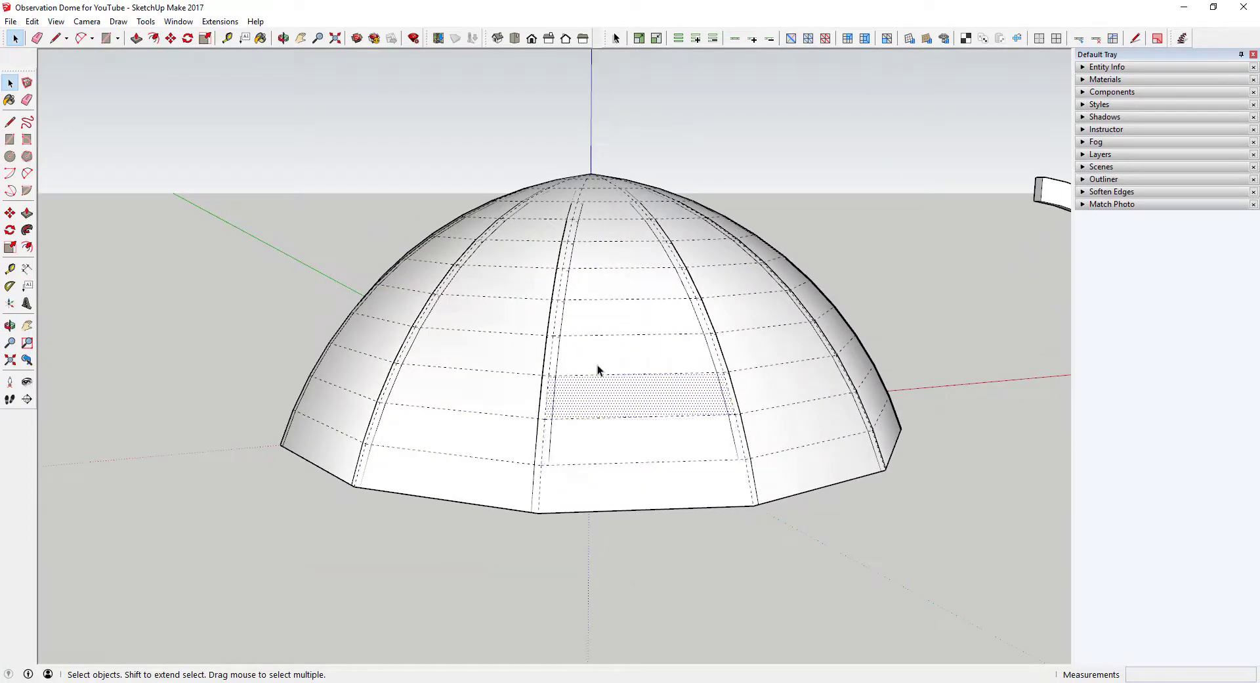
left_click(596, 357)
left_click(597, 319)
left_click(601, 286)
left_click(600, 252)
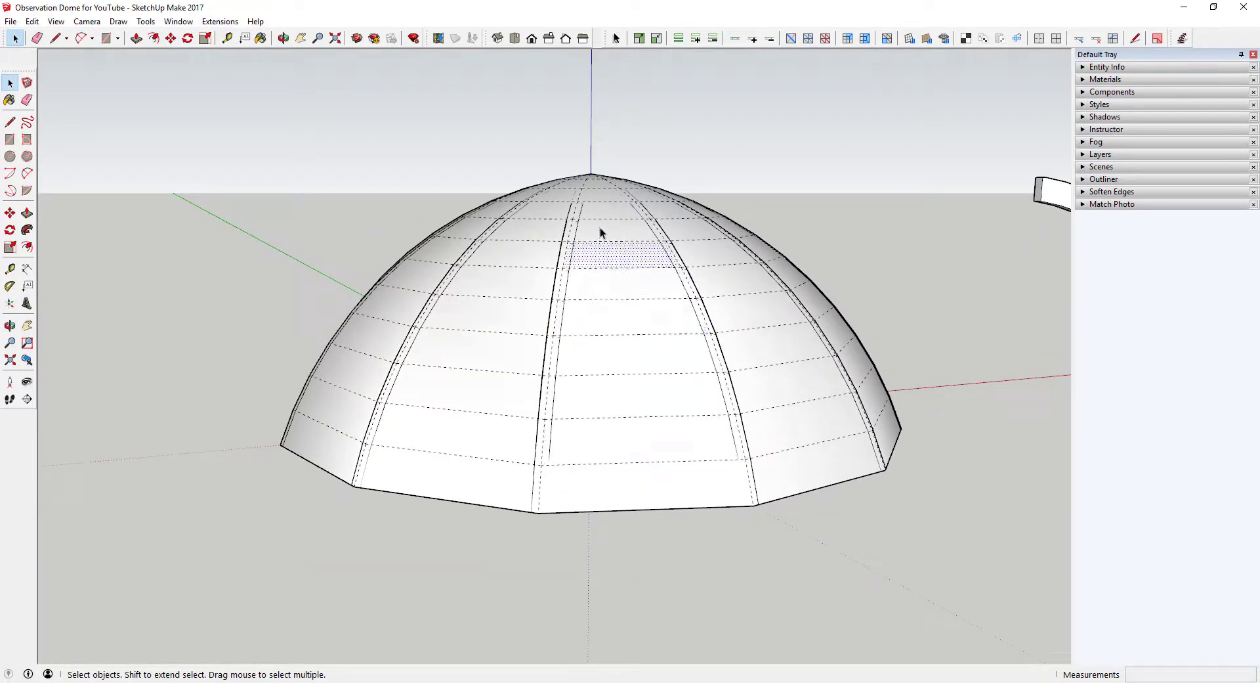
left_click(600, 229)
left_click(600, 211)
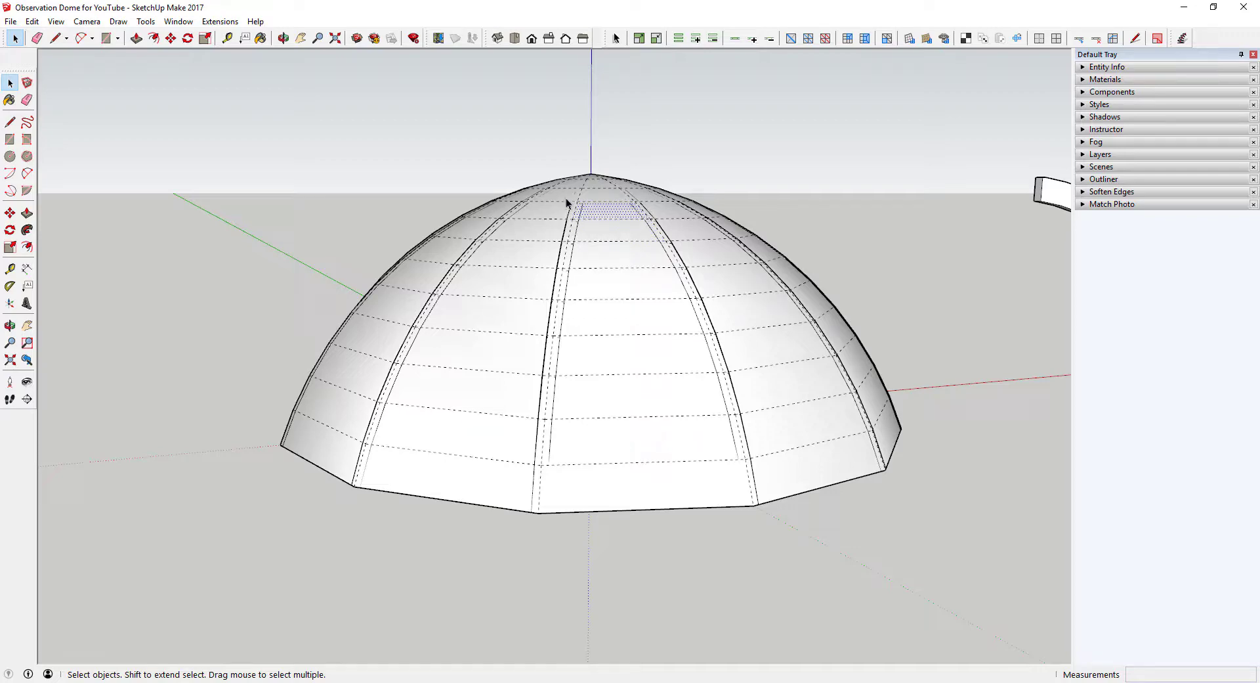
Select the lowest dashed horizontal edge ring around the dome.
scroll(606, 230, "down", 4)
scroll(682, 385, "up", 3)
left_click(585, 378)
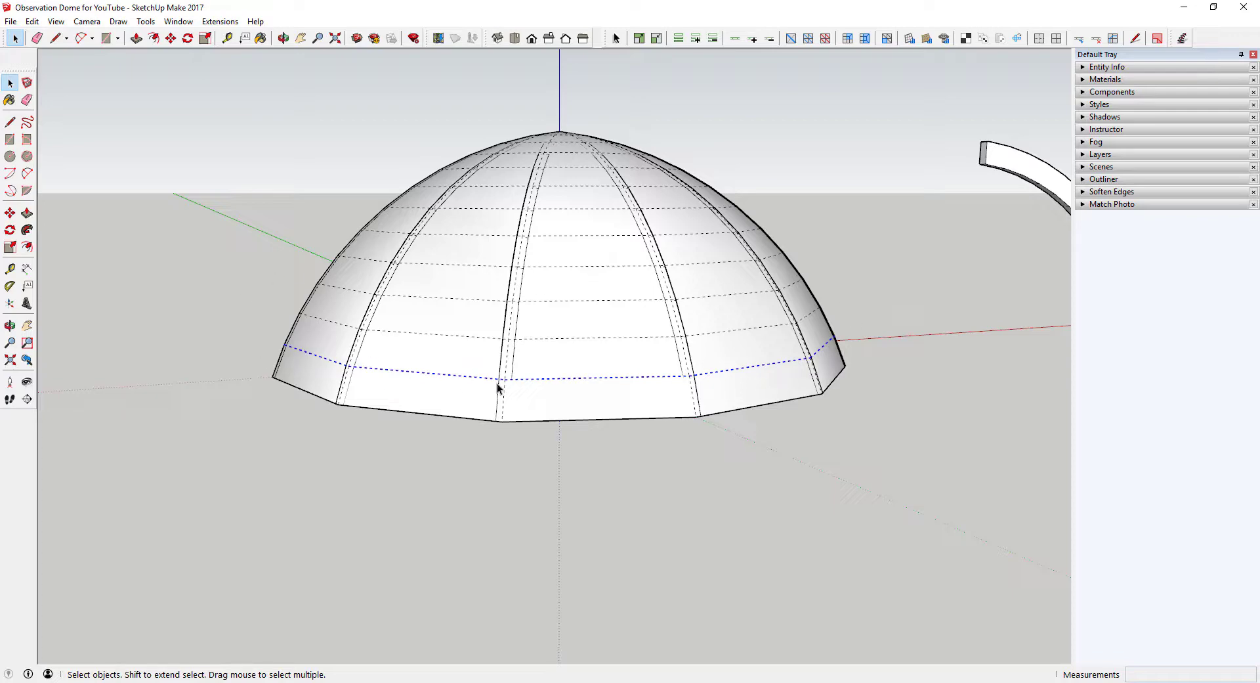
Grow the ring selection loop by loop with Grow Loop until it nears the apex.
middle_click_drag(774, 386, 781, 195)
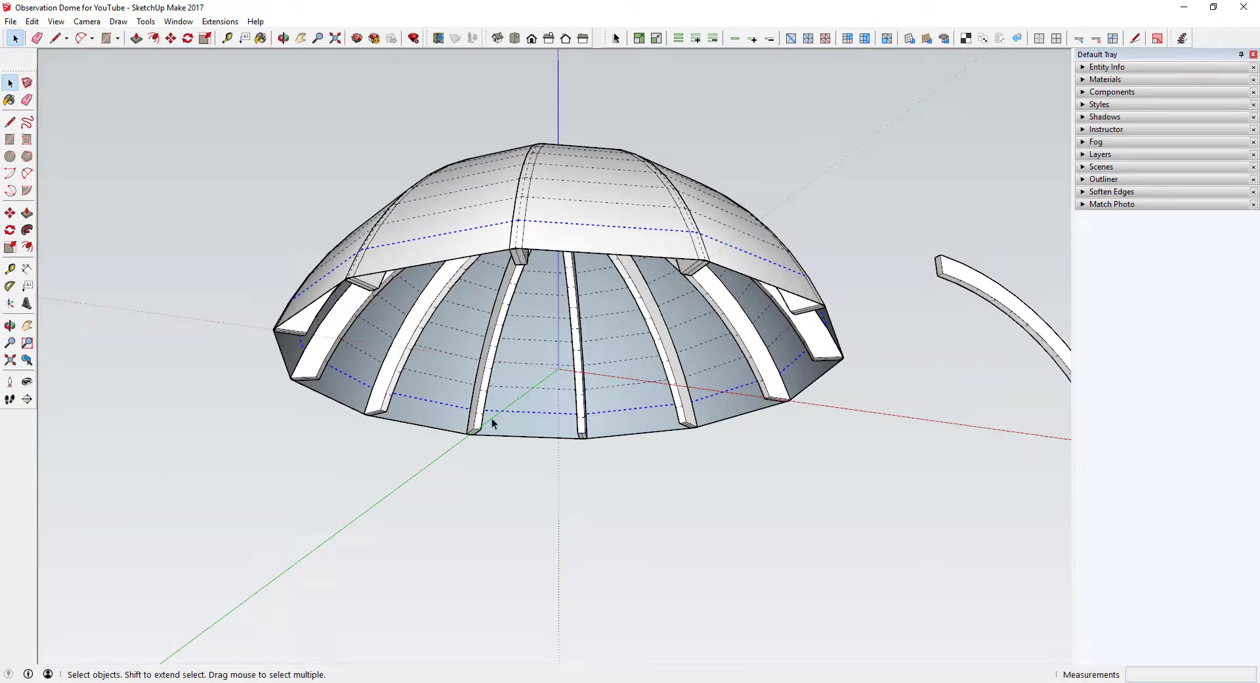
middle_click_drag(444, 239, 599, 471)
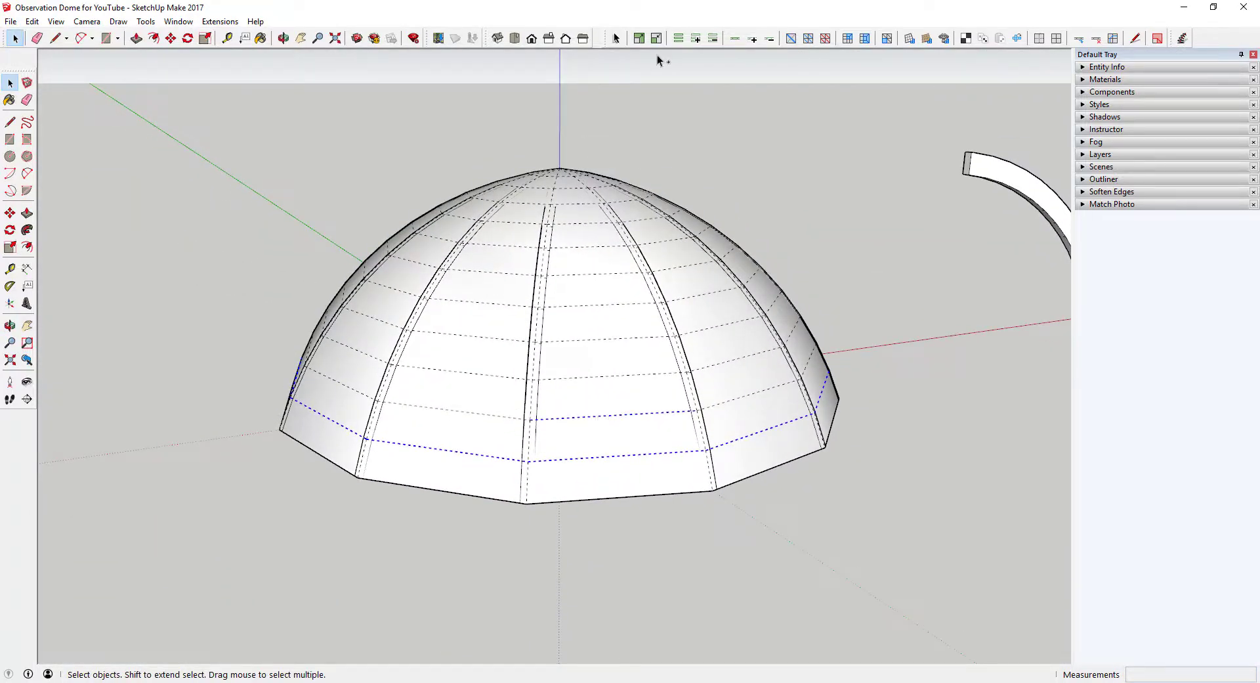
left_click(735, 38)
left_click(736, 38)
left_click(736, 39)
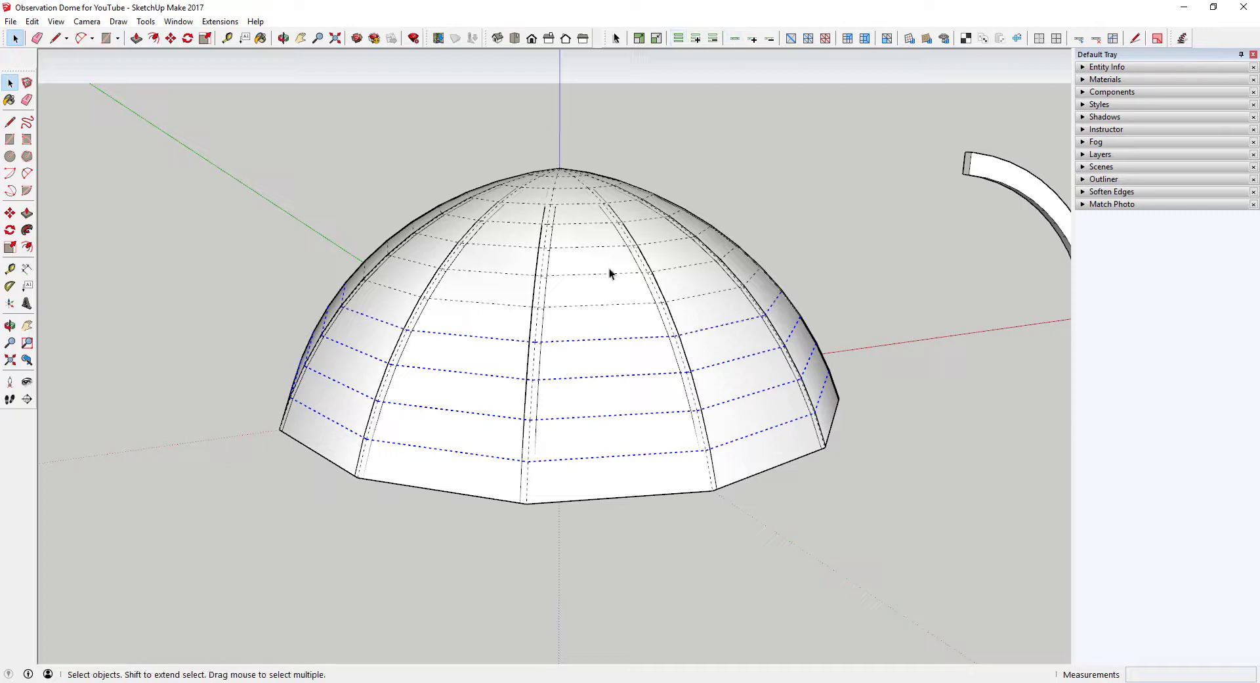
left_click(736, 38)
left_click(736, 39)
left_click(735, 39)
left_click(736, 39)
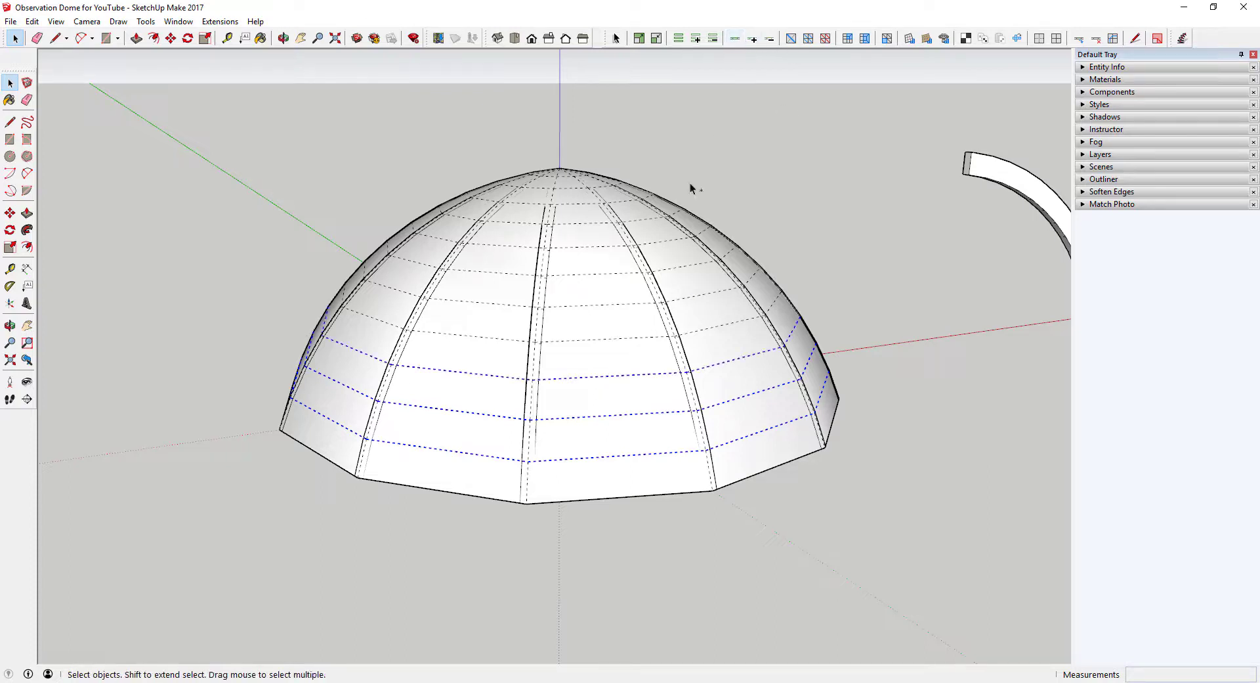
left_click(754, 40)
left_click(735, 38)
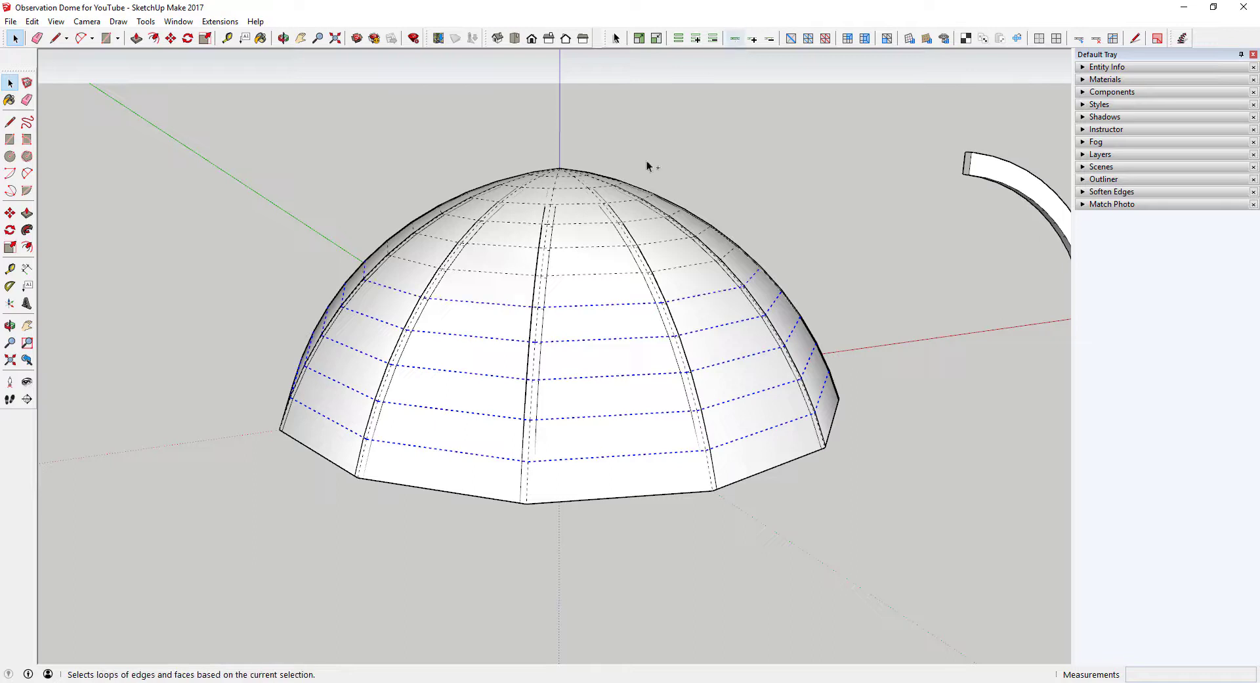
left_click(735, 38)
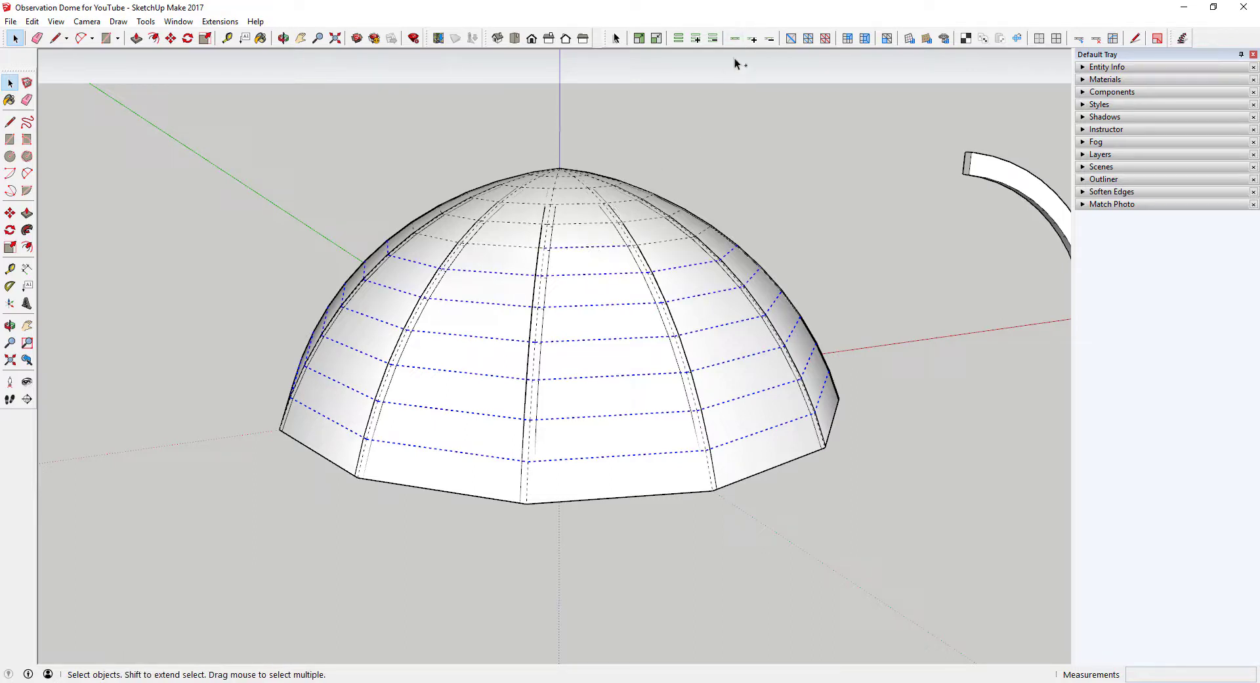
left_click(735, 38)
left_click(735, 38)
left_click(735, 38)
Add the edge running down from the apex to the ring selection.
scroll(608, 184, "up", 8)
middle_click_drag(574, 174, 599, 240)
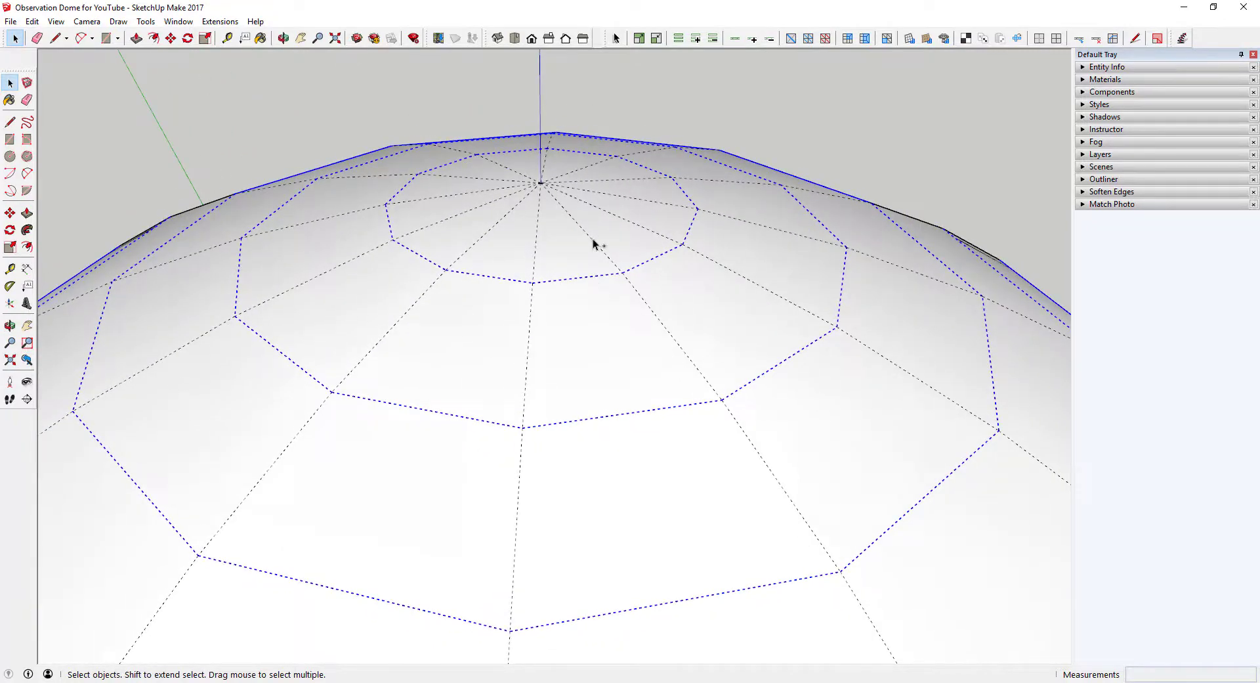
left_click(594, 244, "ctrl")
scroll(538, 189, "up", 3)
scroll(543, 182, "down", 8)
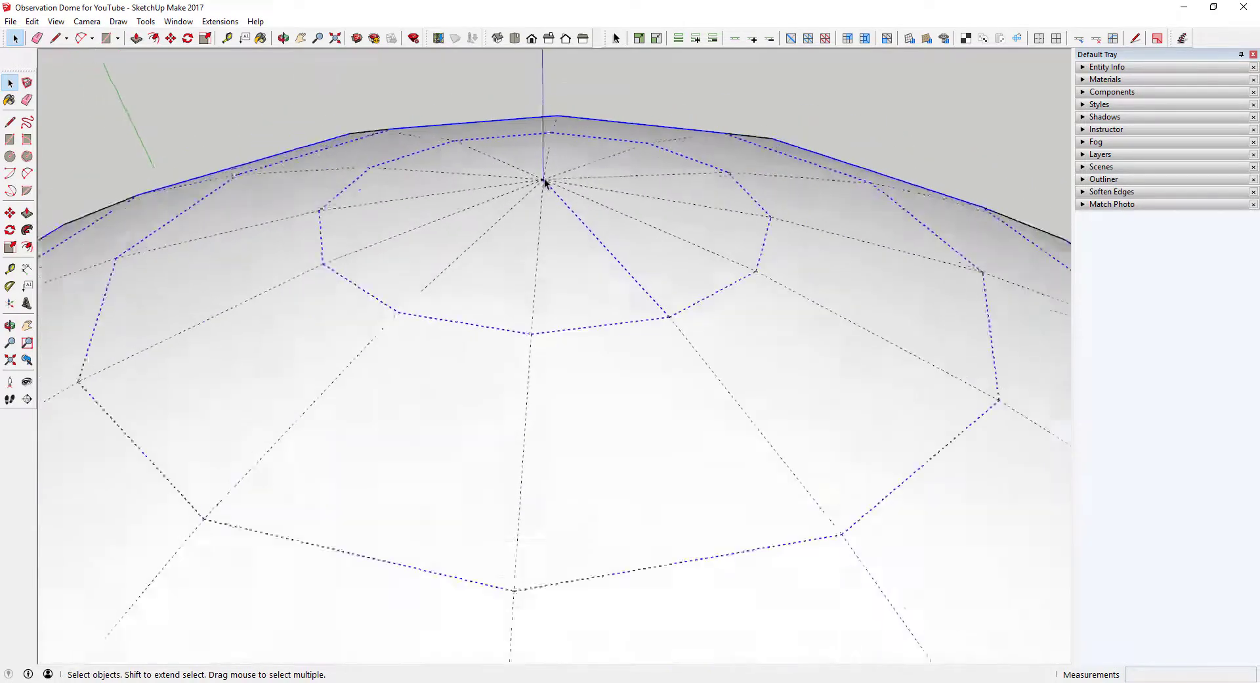
Copy the selected rings from the apex to a spot beside the dome.
key("m")
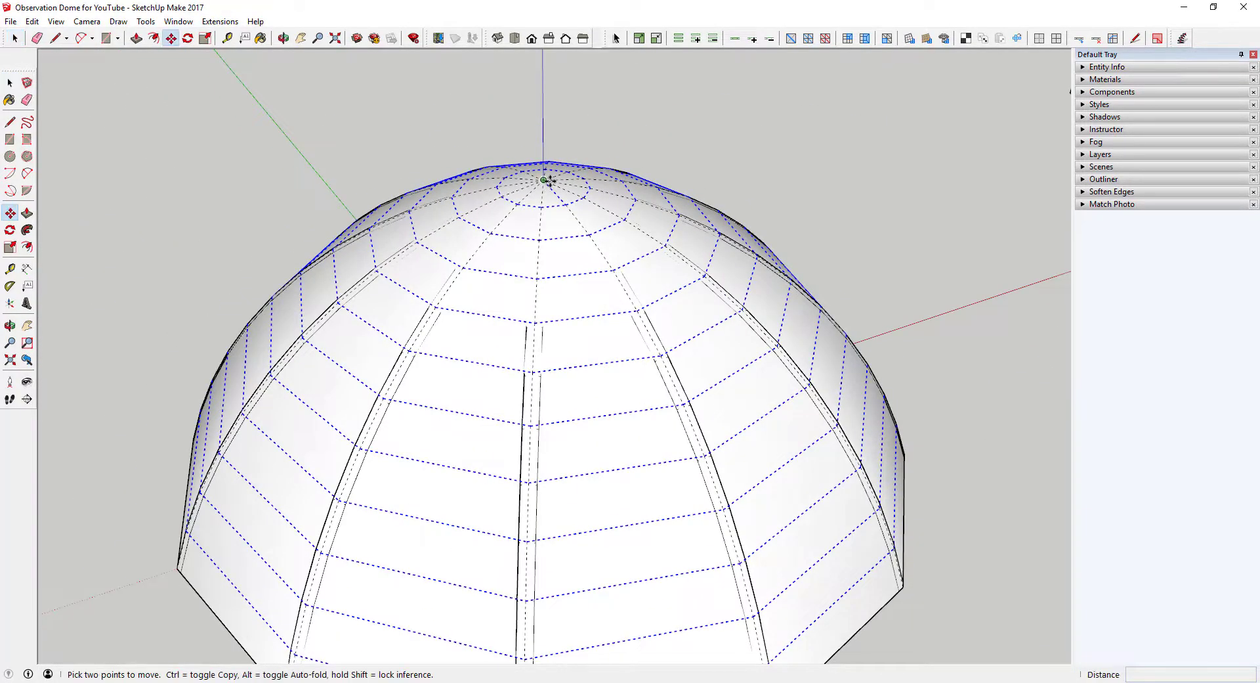
scroll(545, 179, "up", 2)
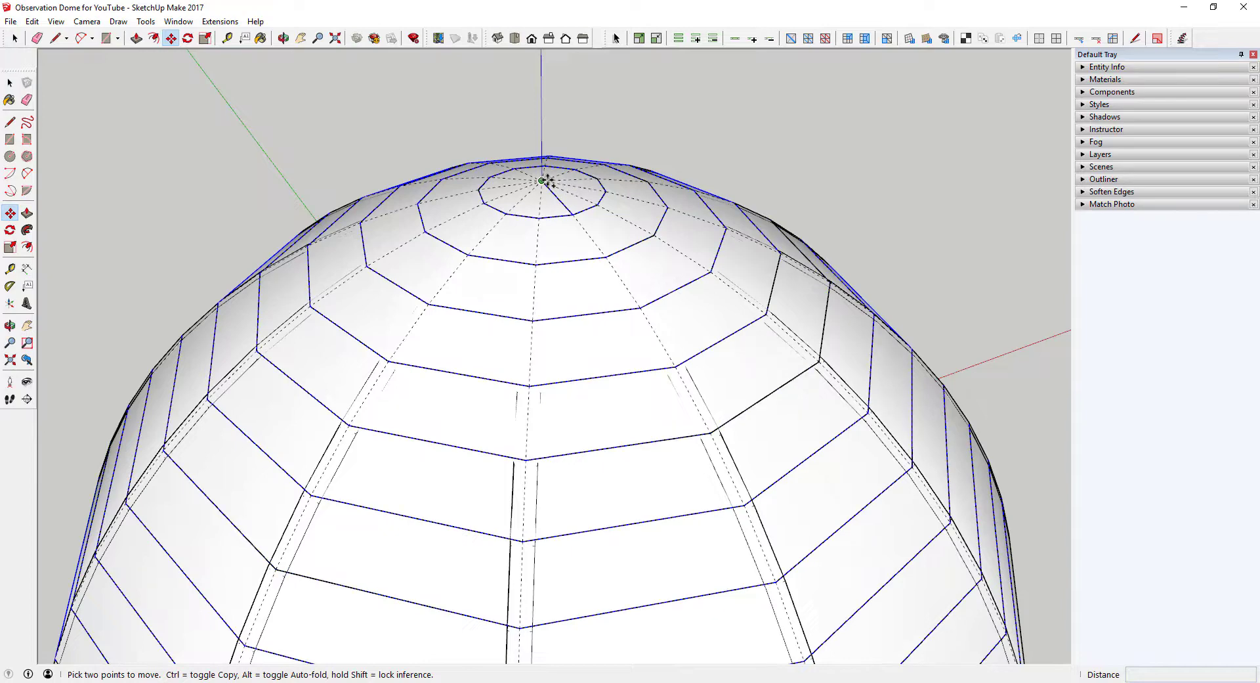
left_click(544, 180)
key("ctrl")
scroll(513, 186, "down", 6)
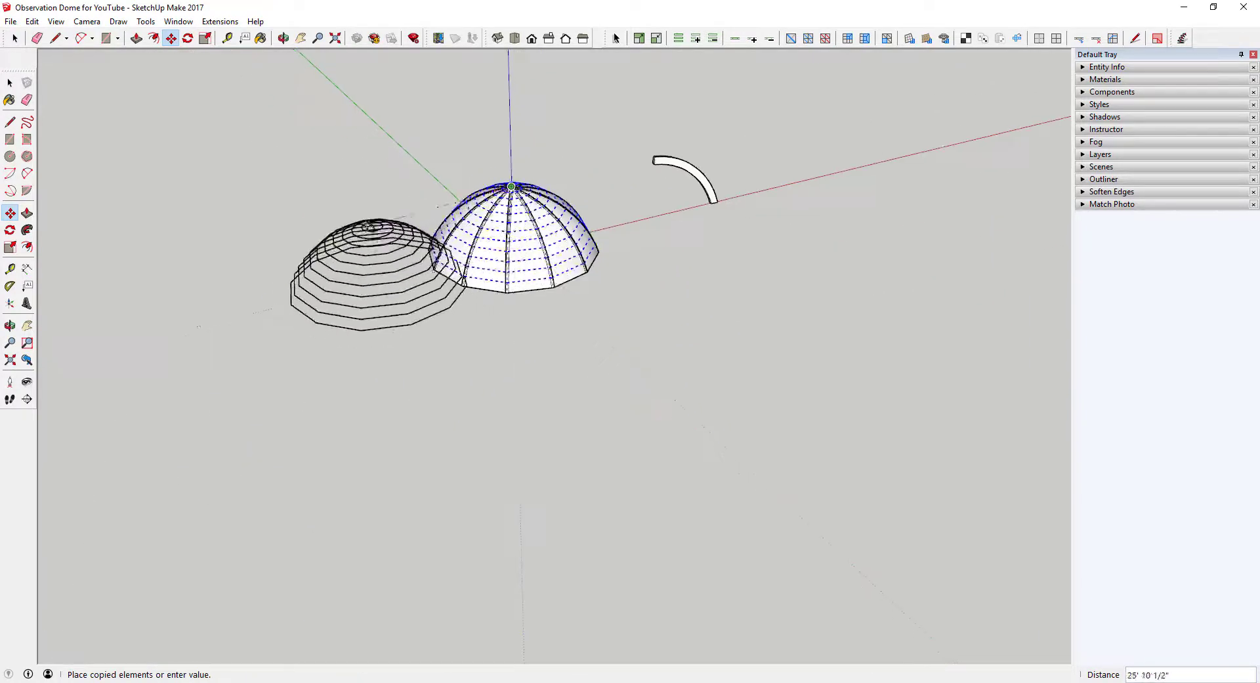
left_click(332, 246)
key("space")
middle_click_drag(425, 313, 594, 205)
scroll(594, 205, "up", 3)
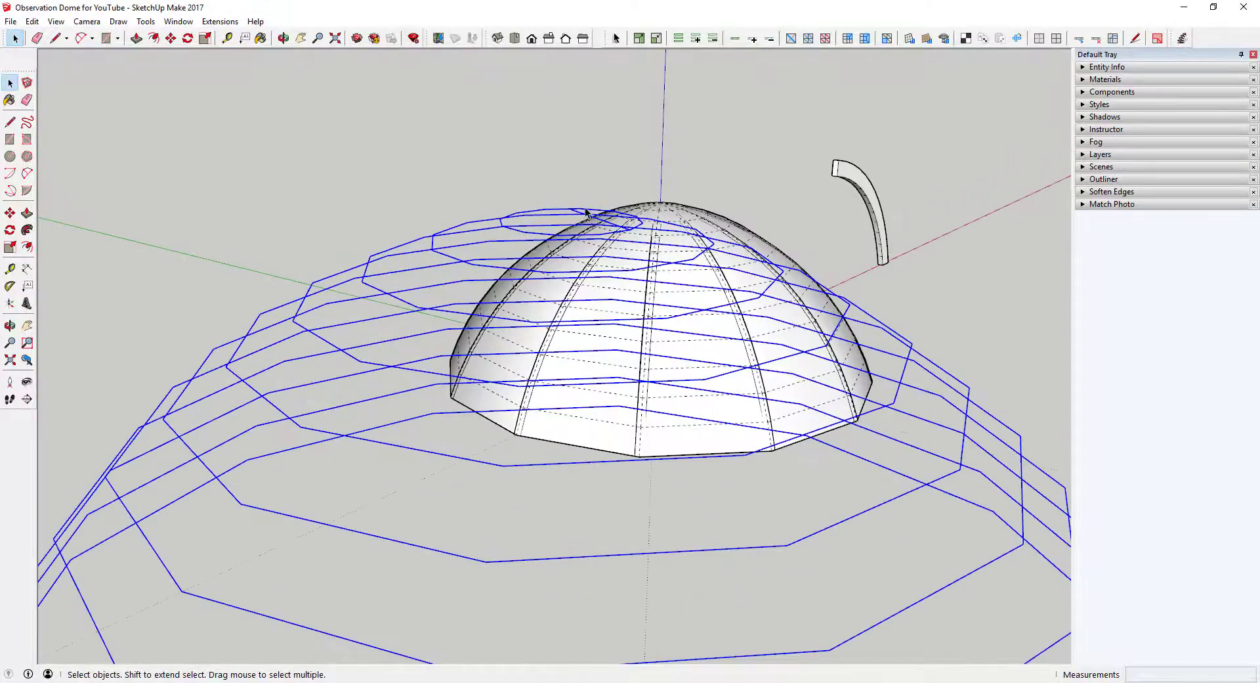
key("m")
left_click(573, 210)
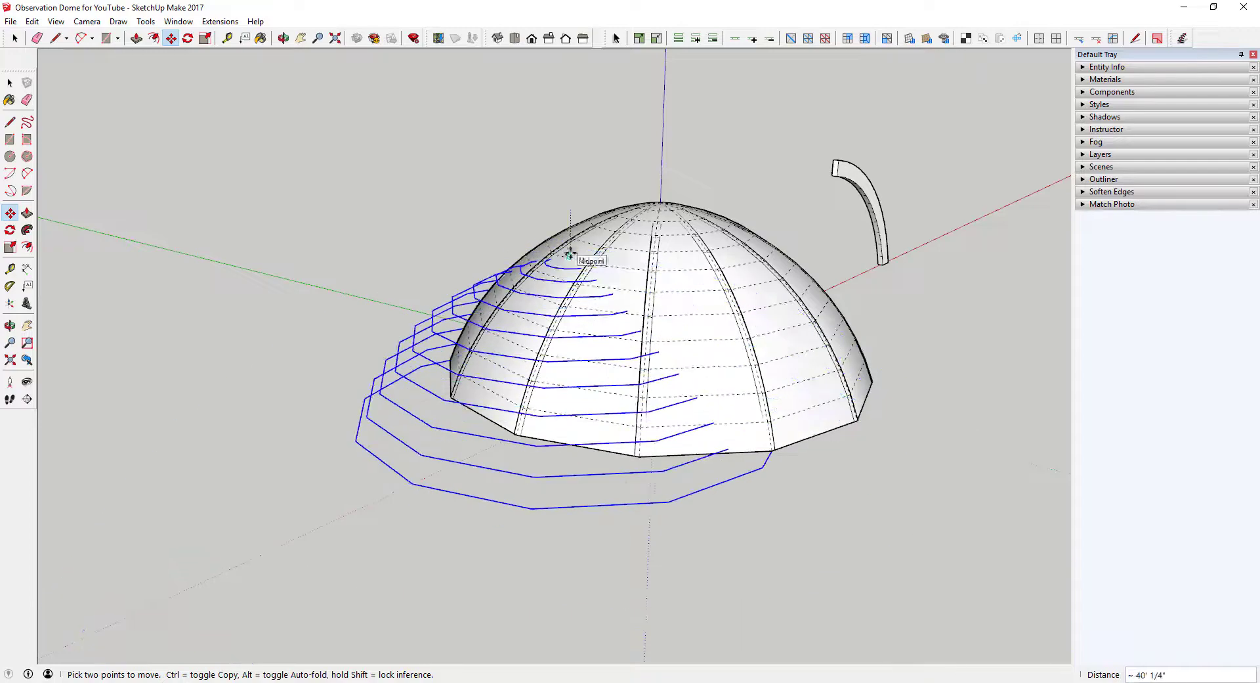
left_click(664, 202)
scroll(667, 197, "down", 3)
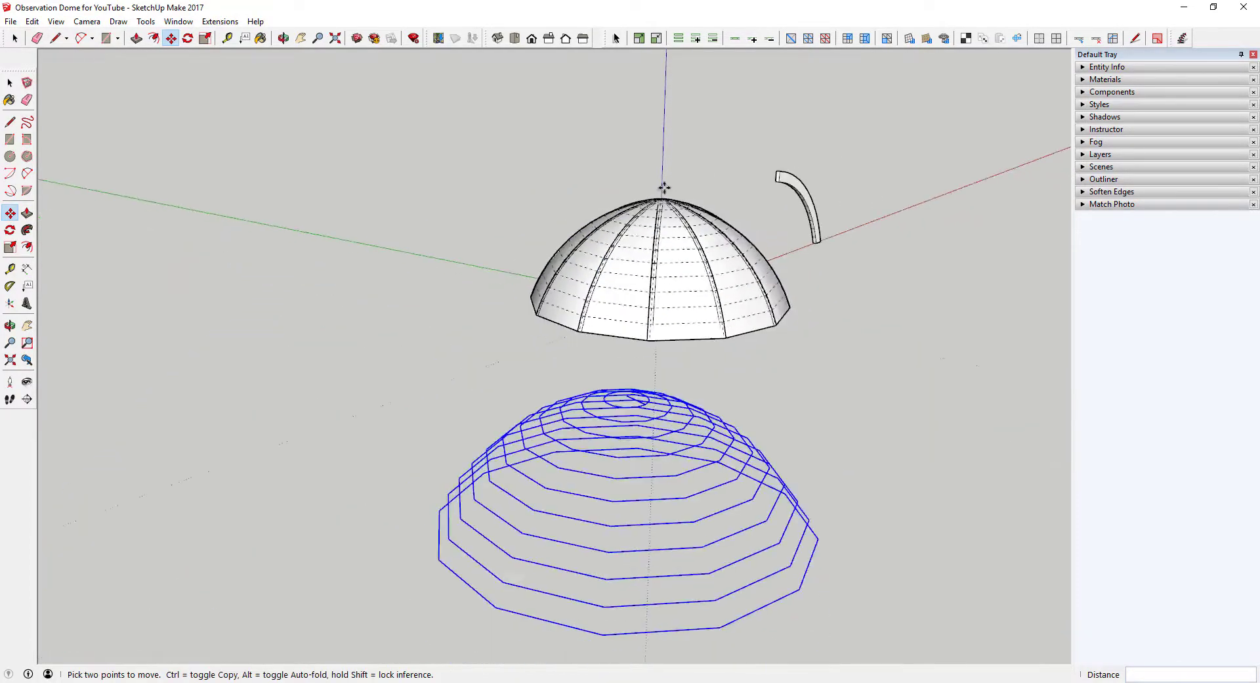
left_click(628, 396)
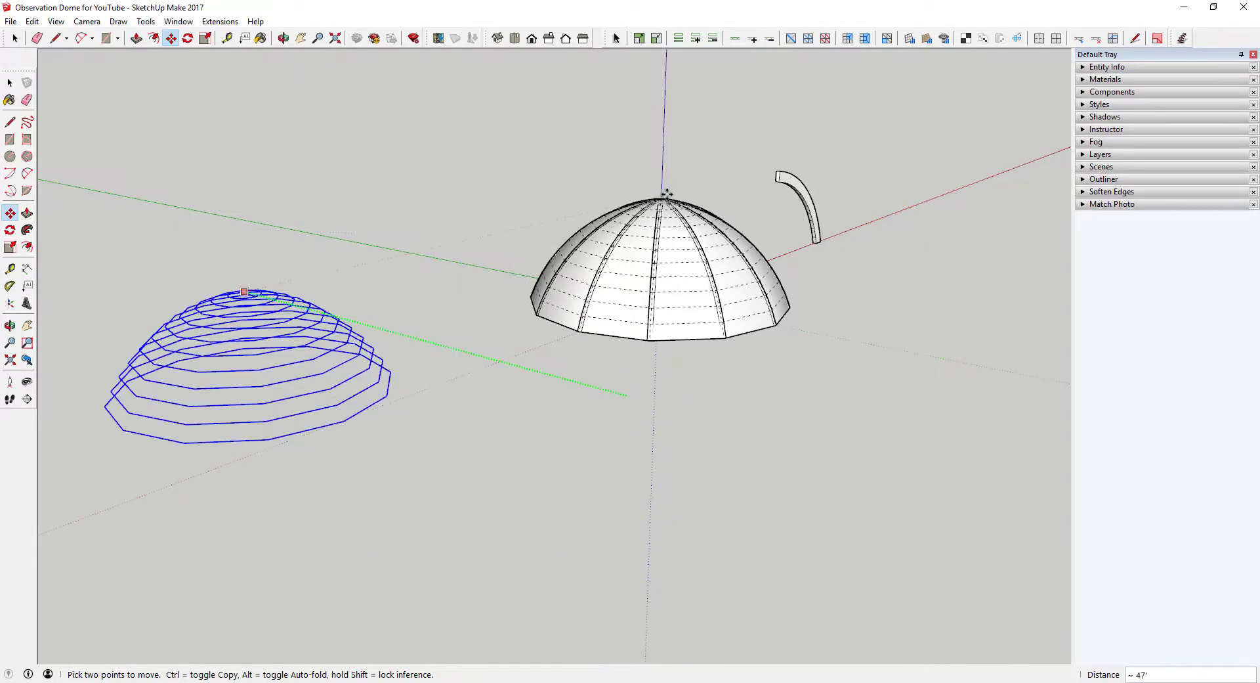
scroll(427, 335, "up", 4)
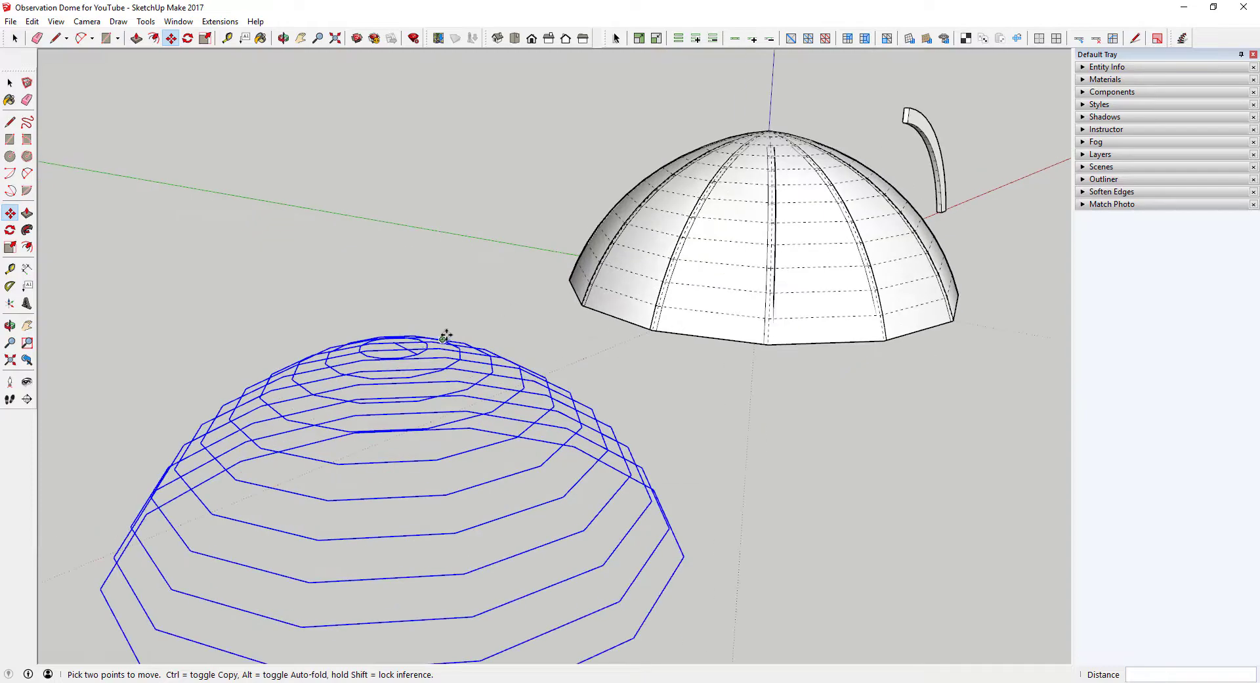
middle_click_drag(416, 334, 610, 392)
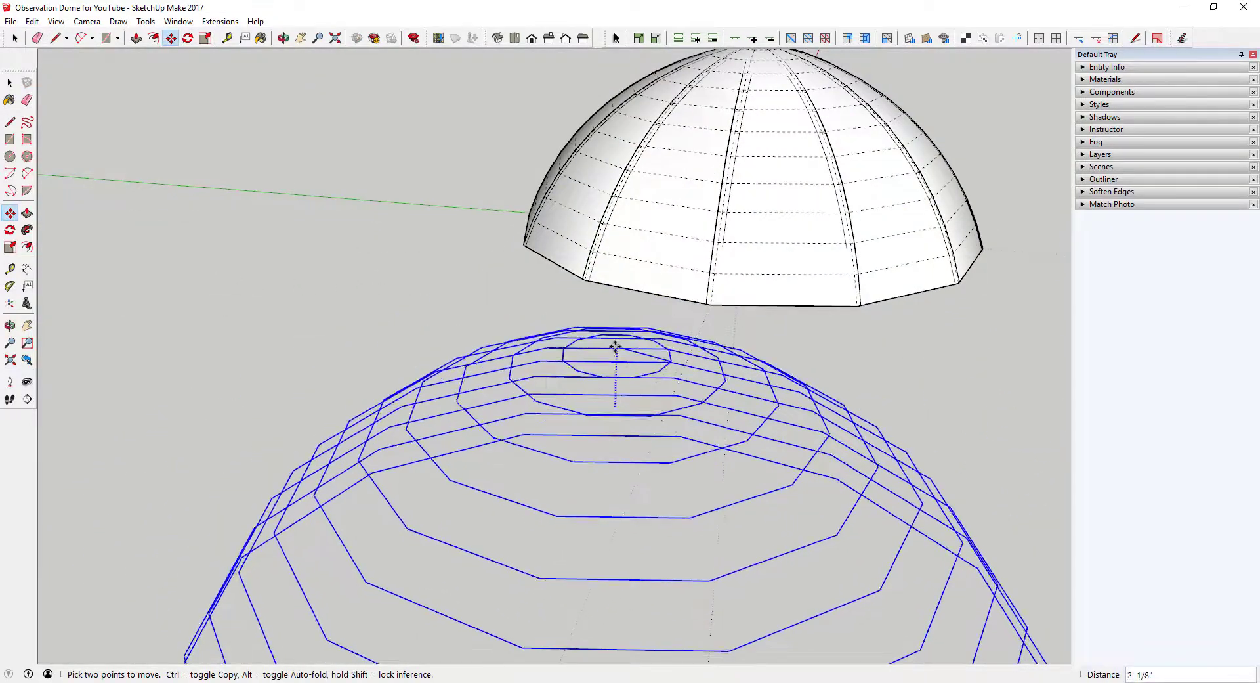
scroll(718, 416, "down", 2)
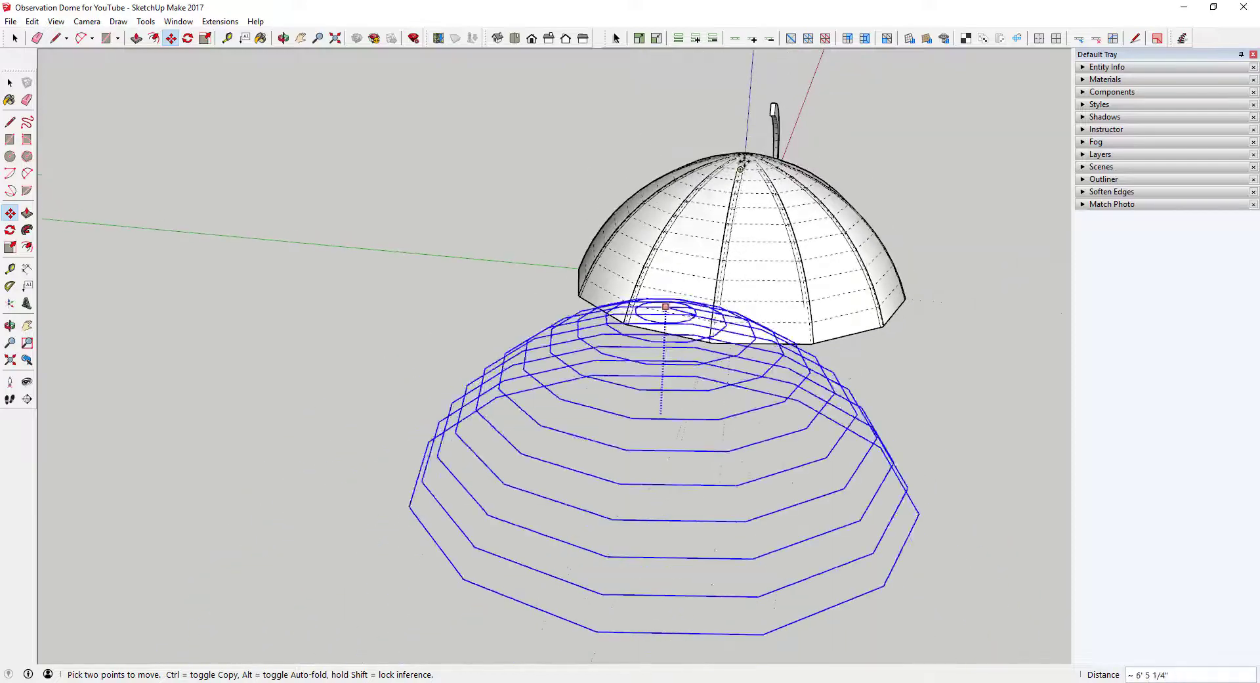
scroll(746, 152, "up", 5)
scroll(748, 150, "down", 6)
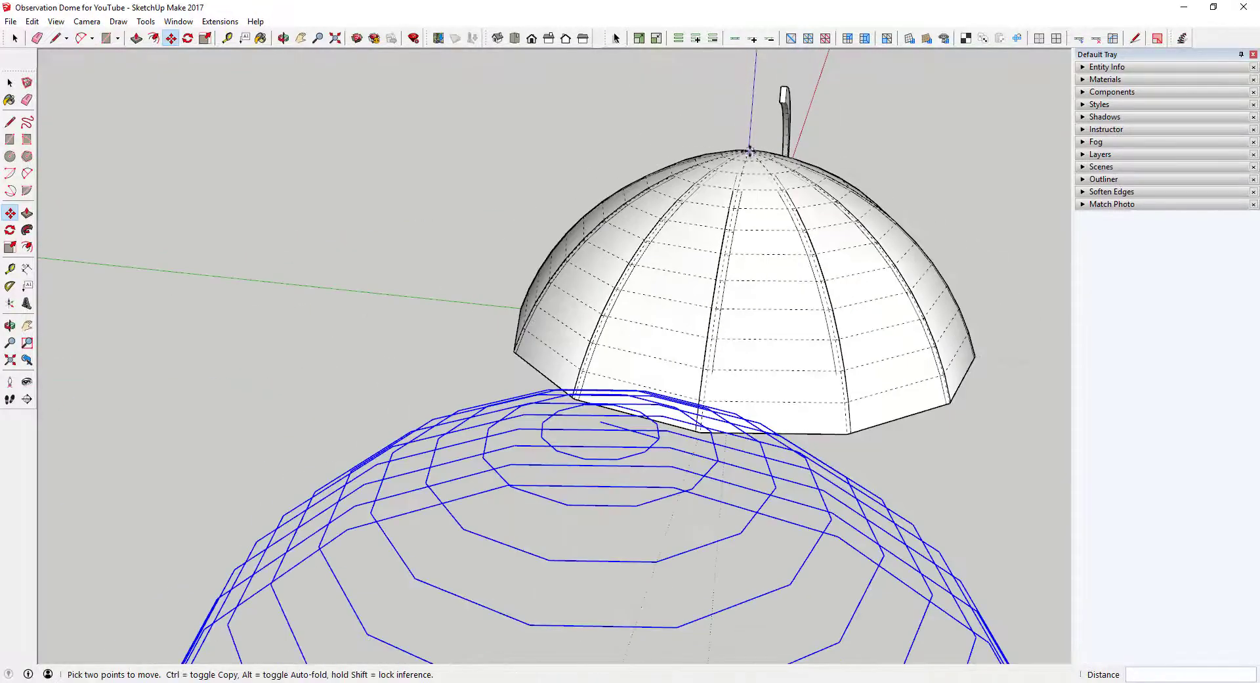
mouse_move(749, 149)
middle_mouse_down()
mouse_move(746, 135)
mouse_move(760, 139)
middle_mouse_up()
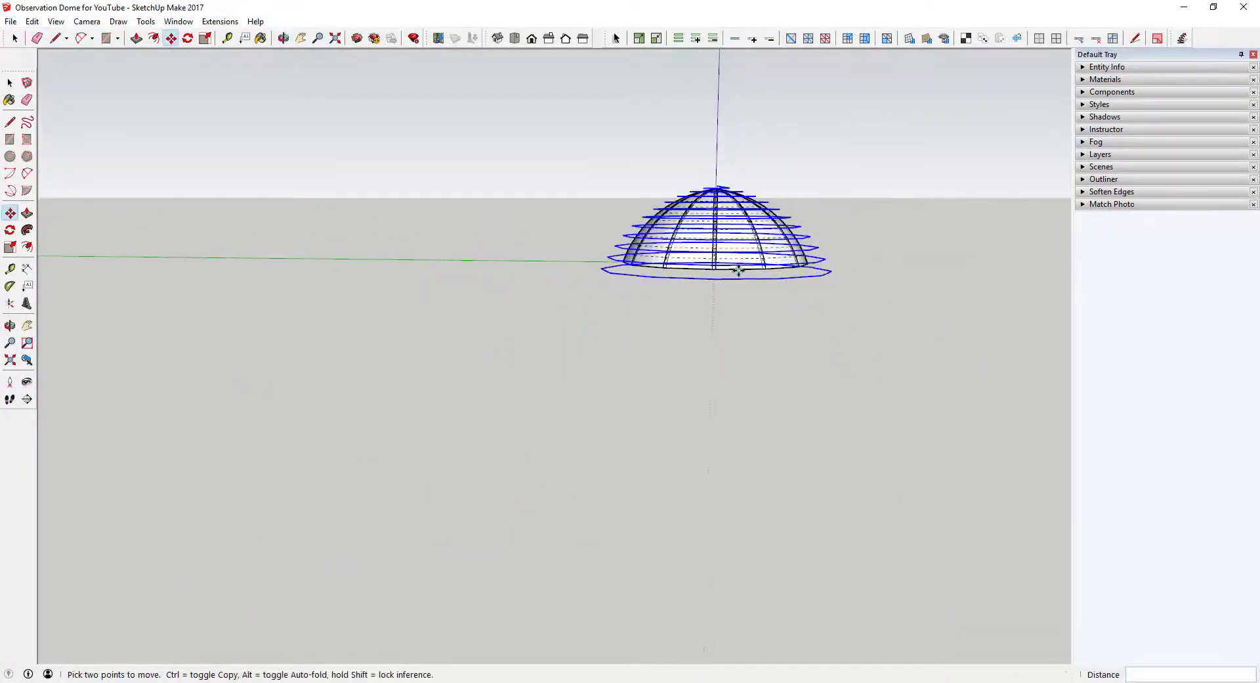
middle_click_drag(749, 265, 416, 323)
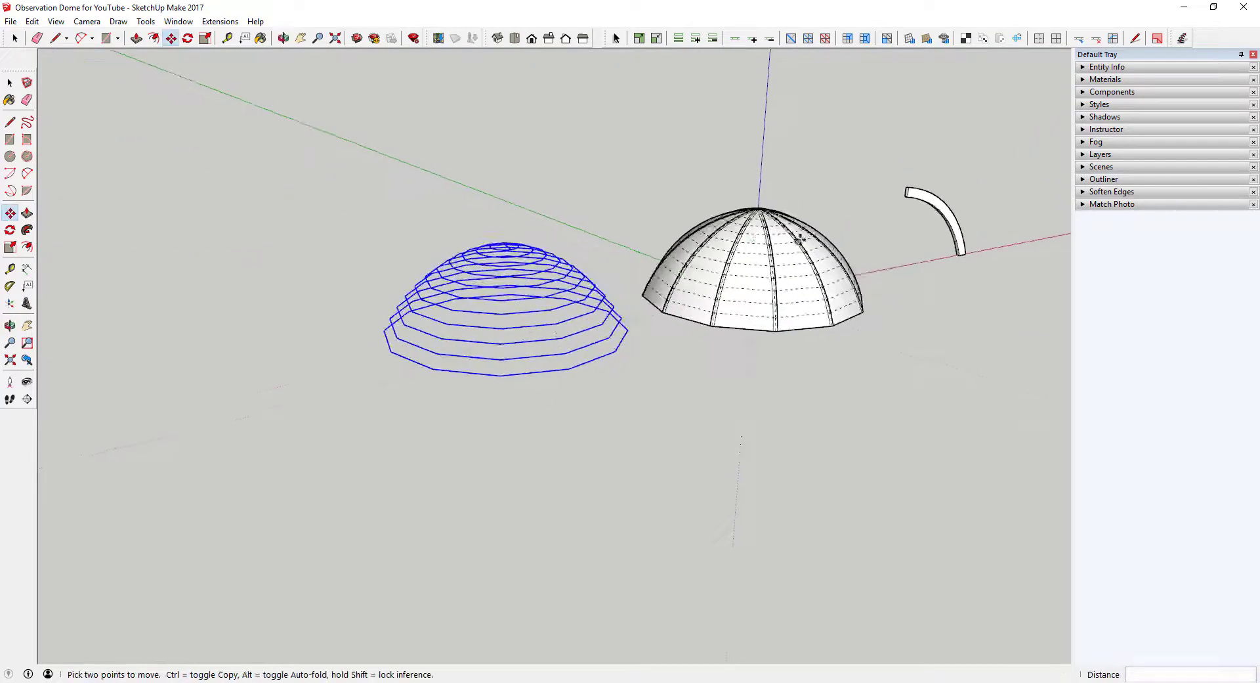
scroll(740, 189, "up", 4)
scroll(140, 278, "up", 4)
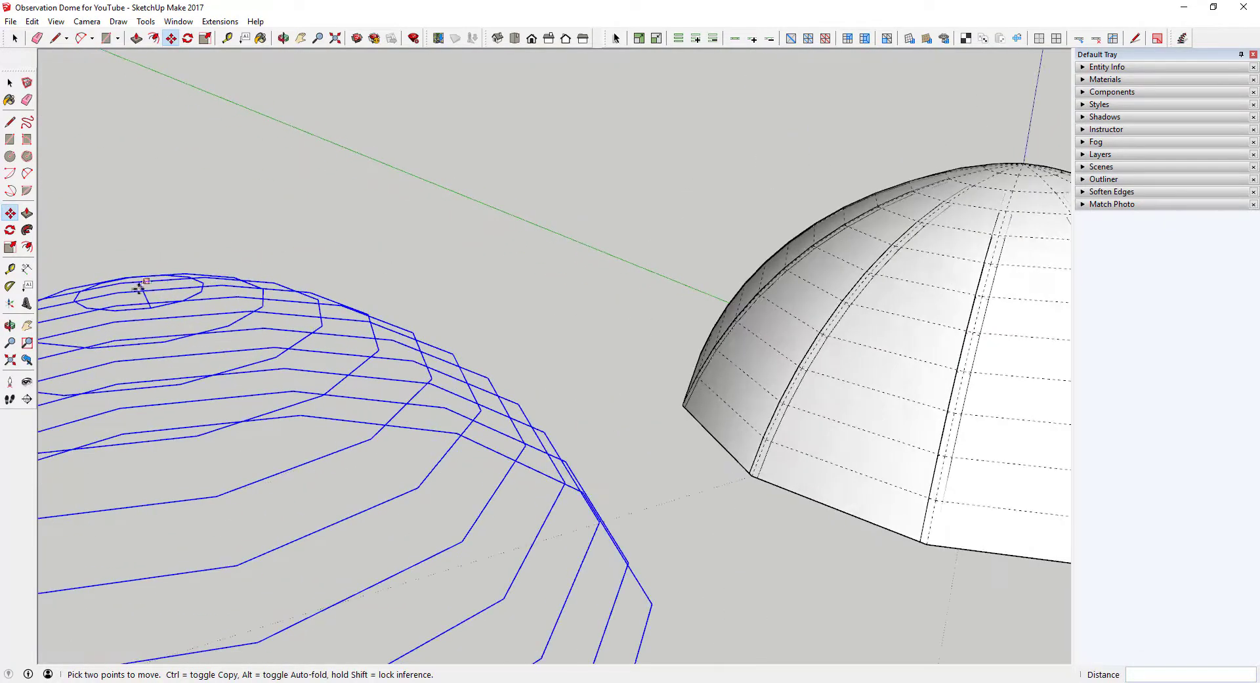
scroll(152, 279, "down", 5)
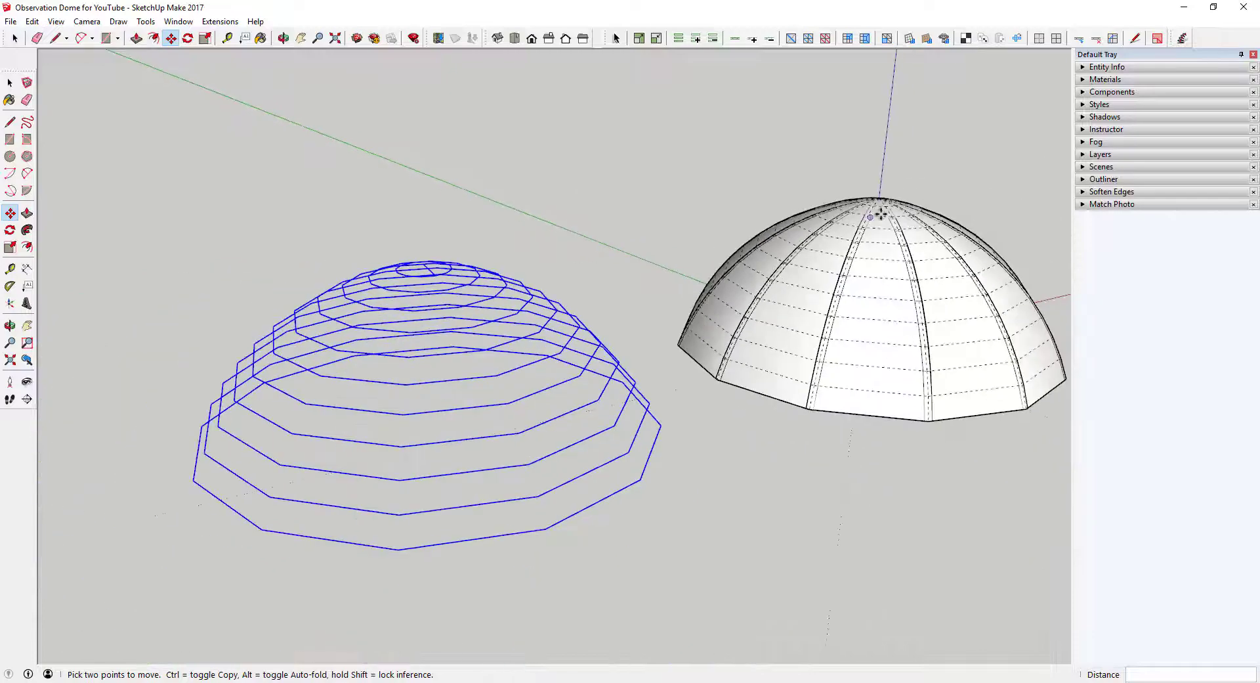
scroll(407, 263, "up", 4)
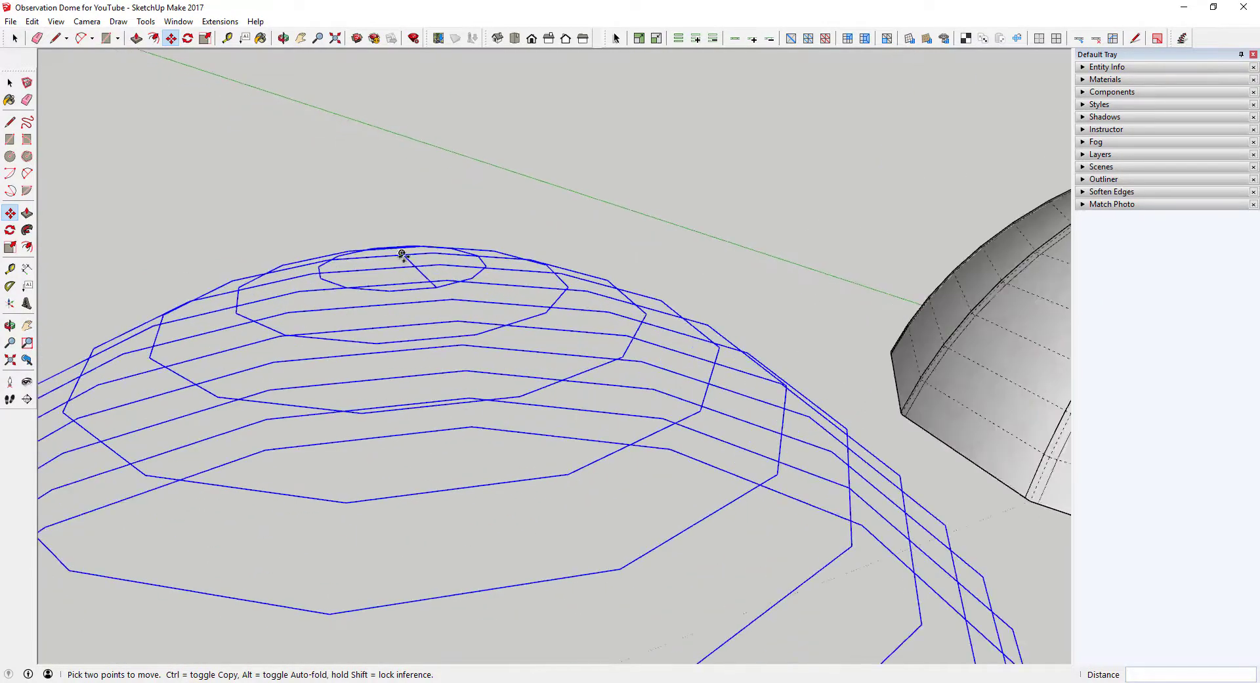
scroll(664, 247, "down", 6)
key("space")
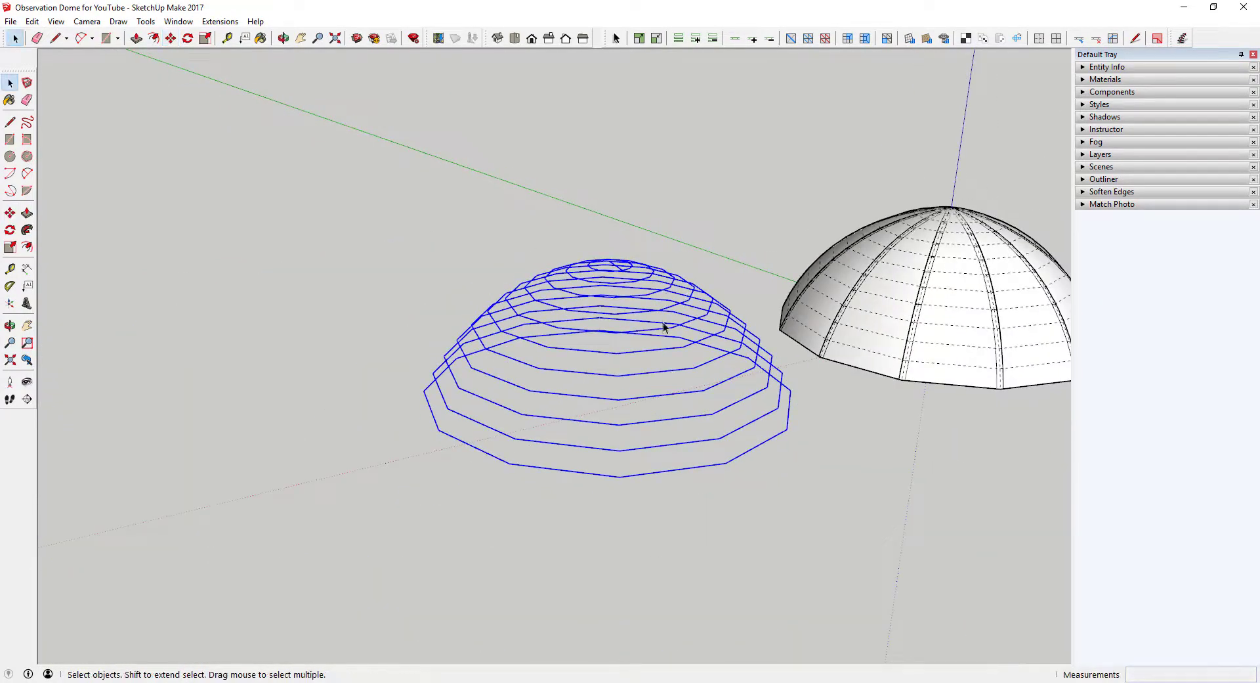
middle_click_drag(664, 327, 596, 375)
scroll(591, 296, "up", 4)
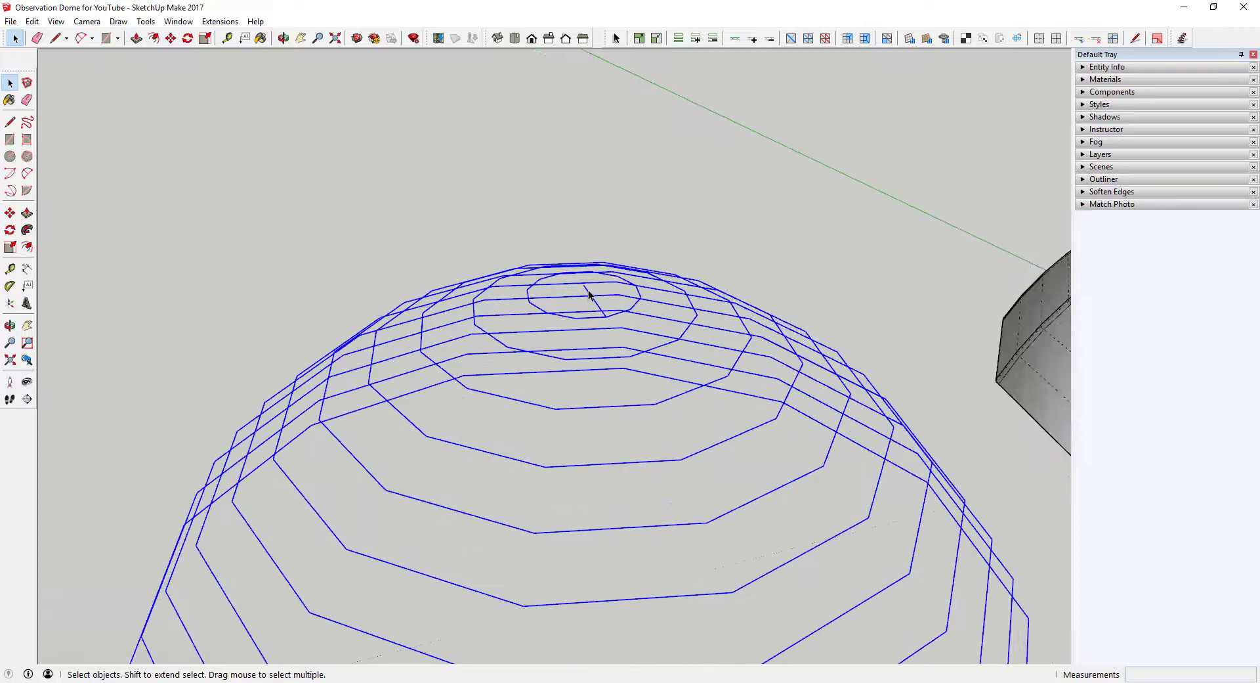
scroll(736, 300, "down", 4)
middle_click_drag(689, 316, 642, 266)
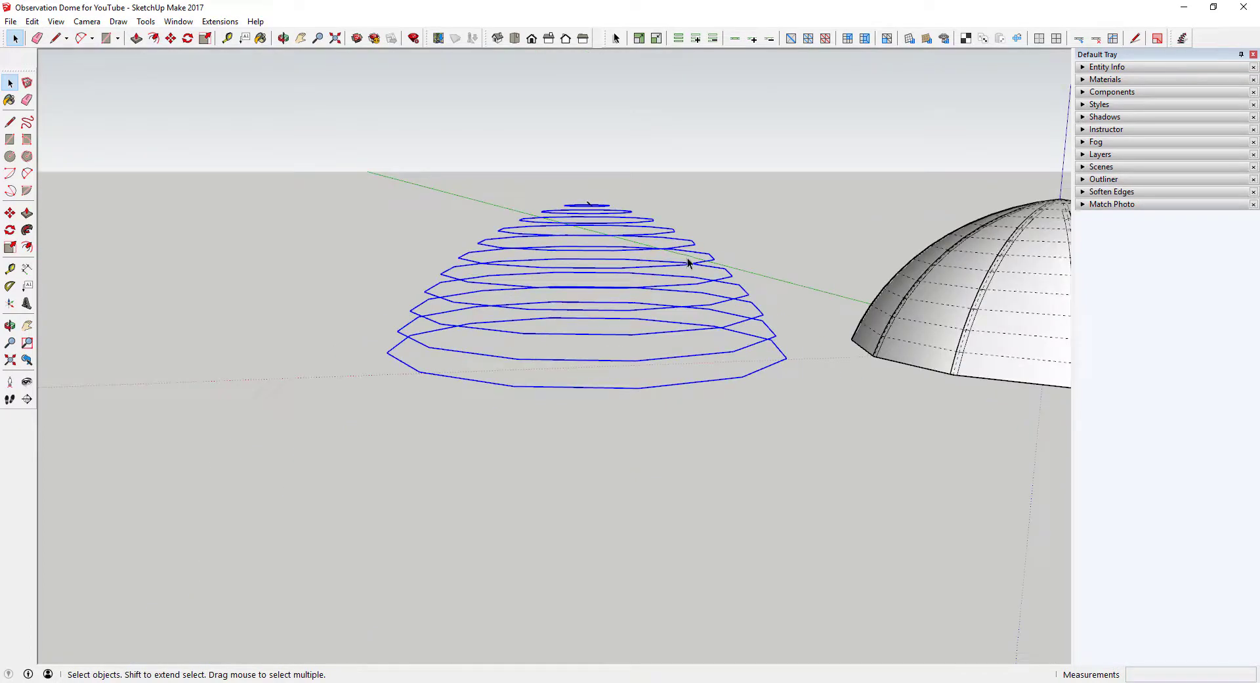
scroll(687, 258, "up", 1)
scroll(659, 269, "down", 1)
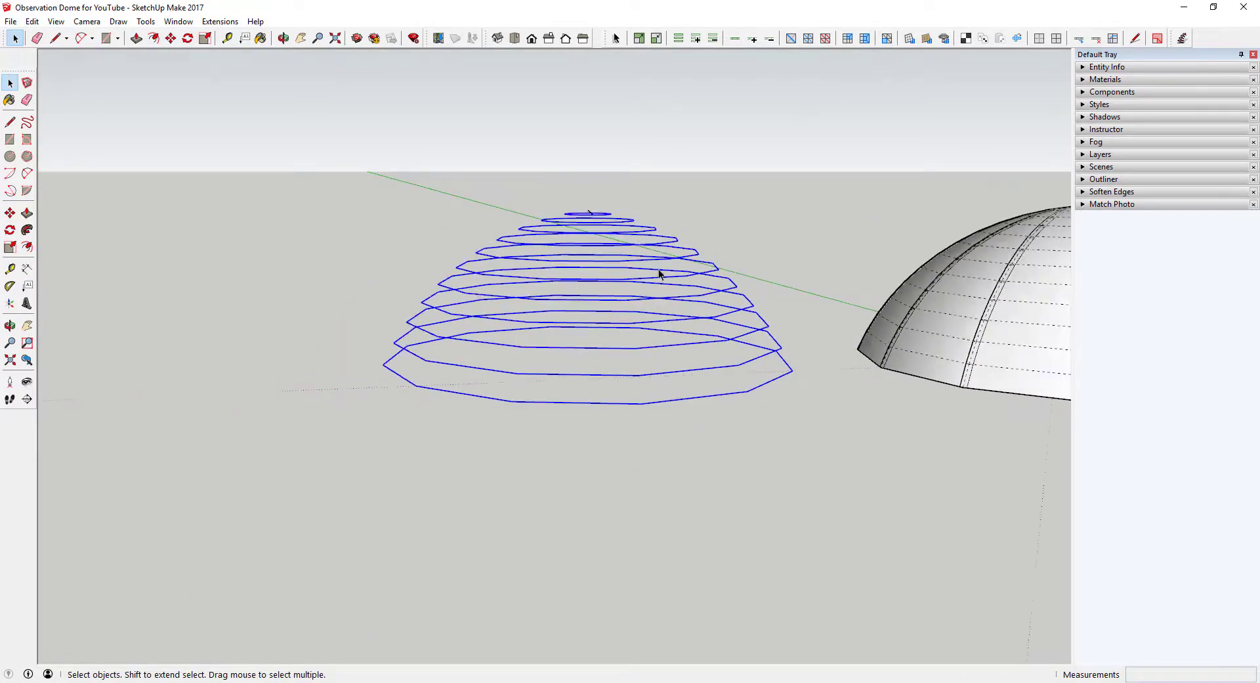
scroll(632, 247, "up", 2)
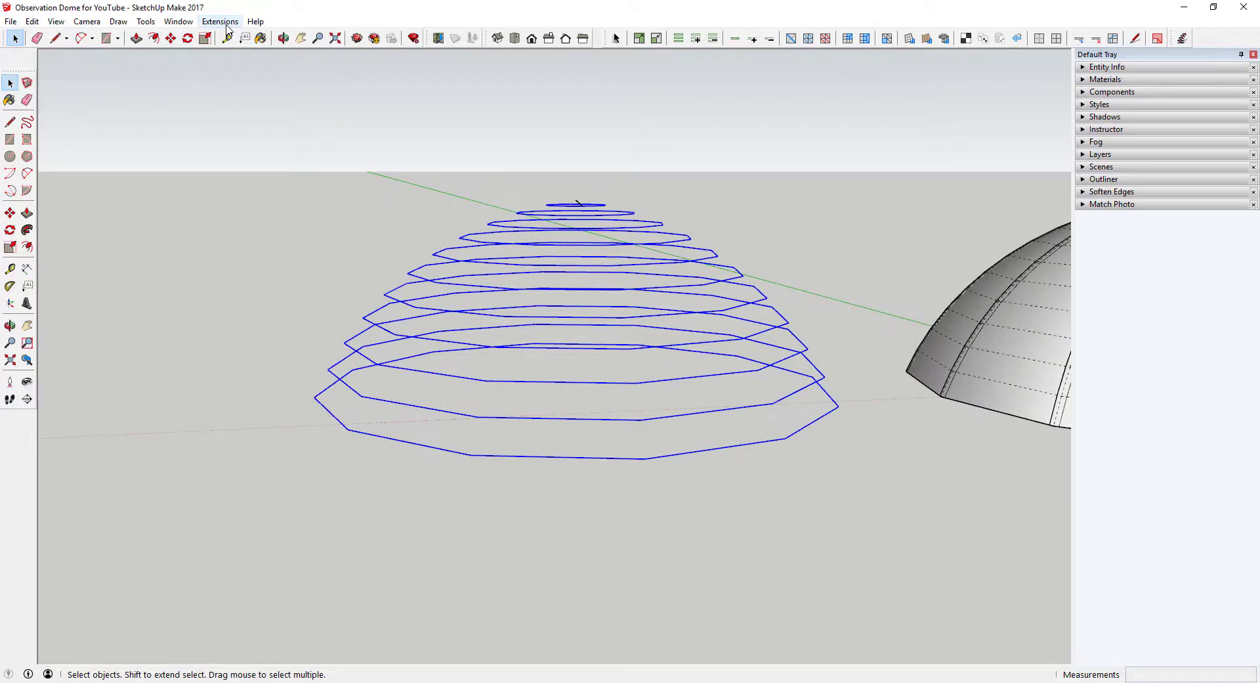
Convert the ring outlines into tubes with precision 4 and inspect the result.
left_click(227, 29)
mouse_move(190, 25)
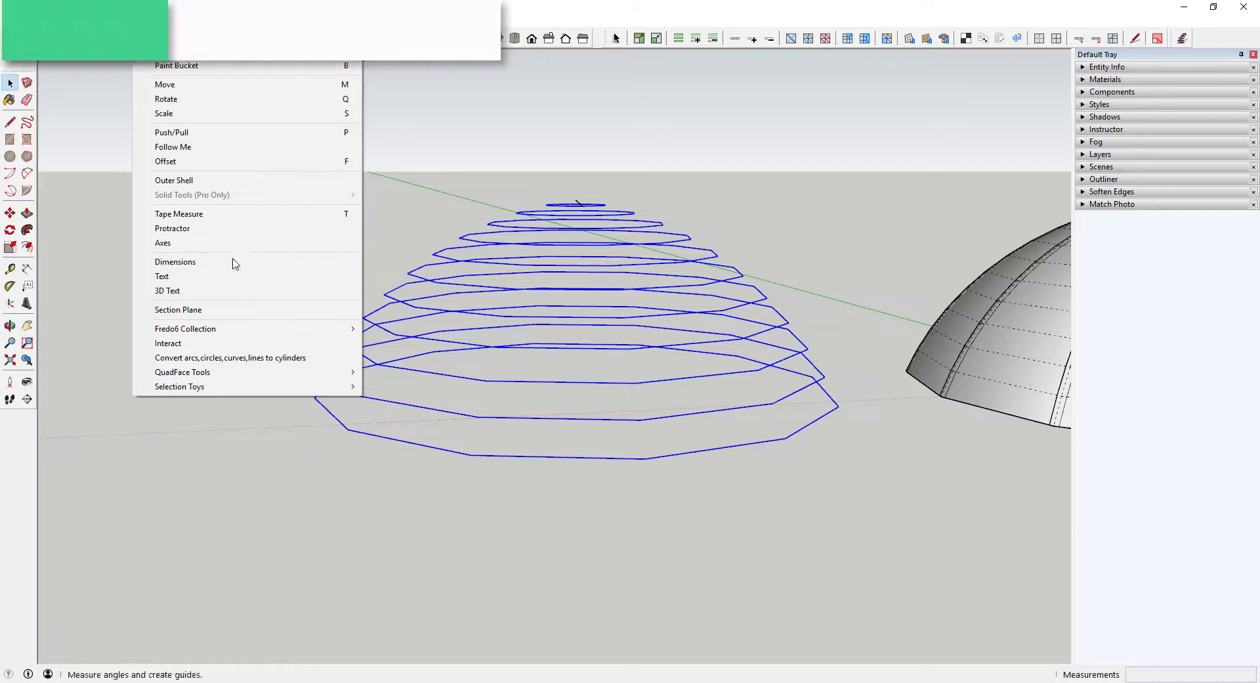
left_click(261, 359)
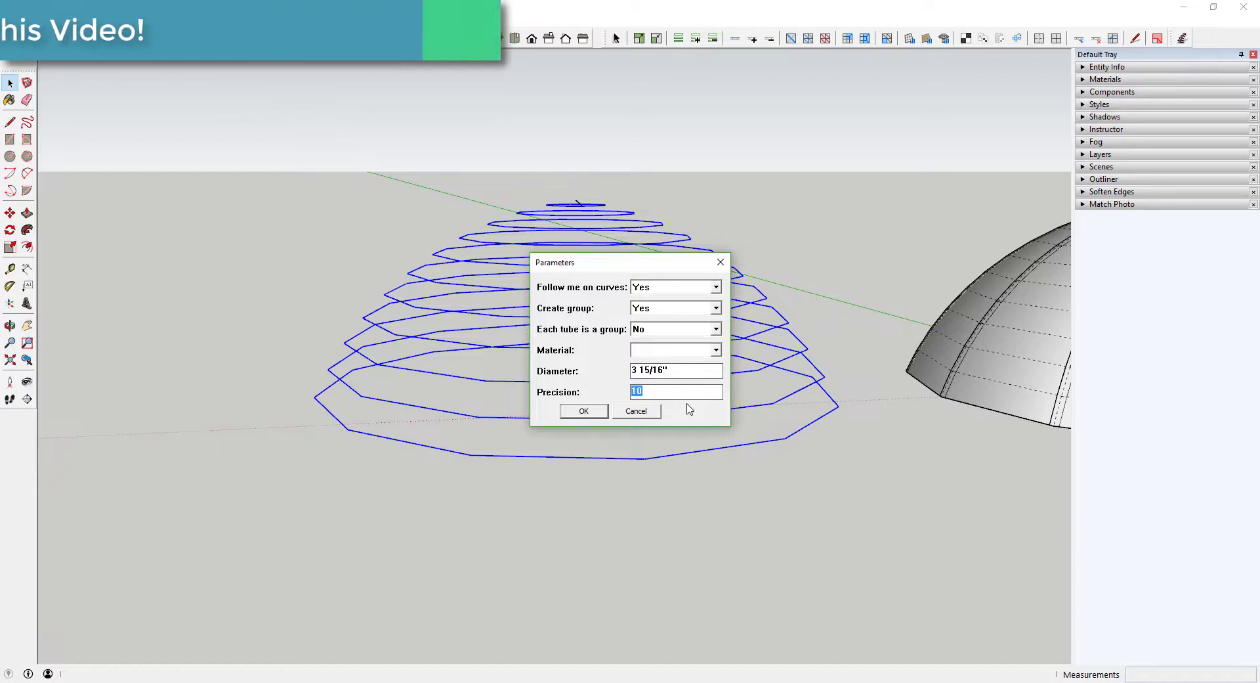
type("4")
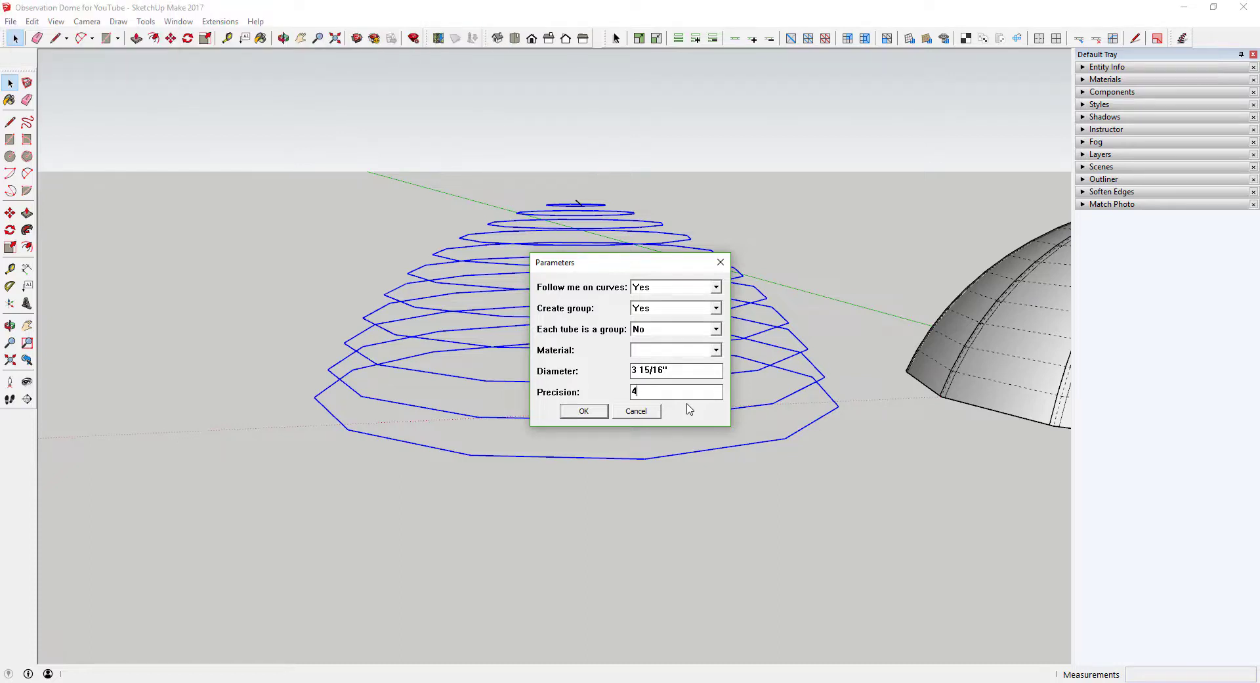
key("Return")
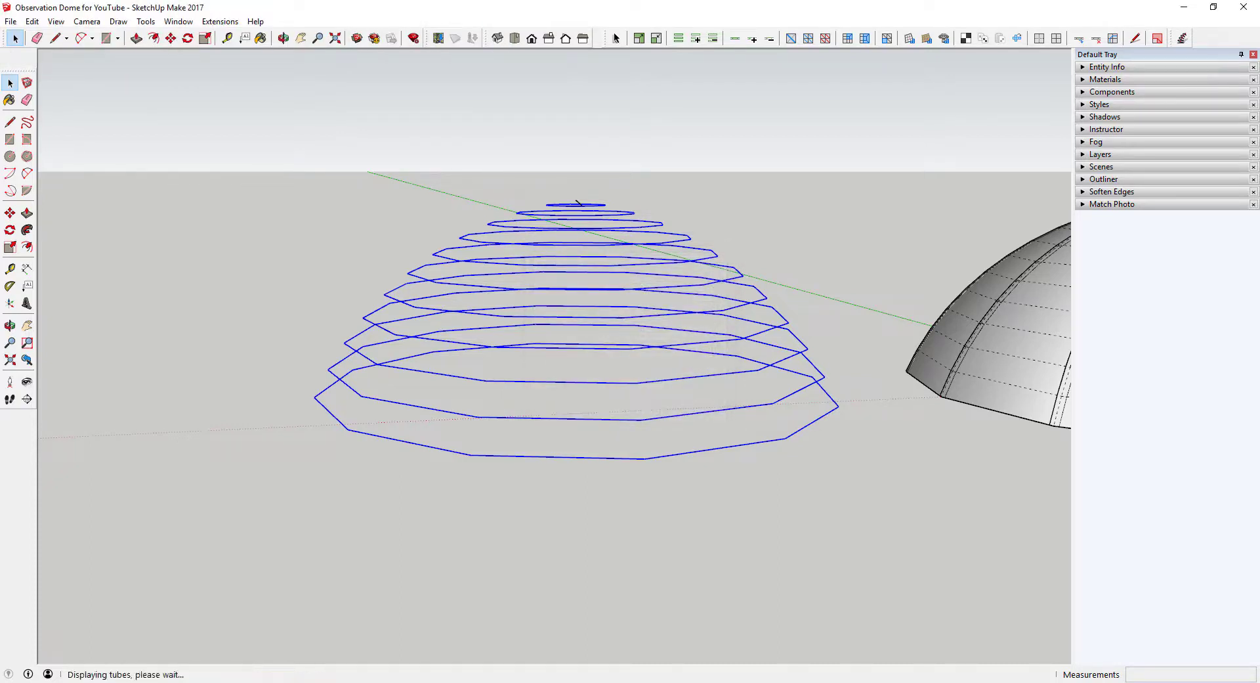
left_click(715, 379)
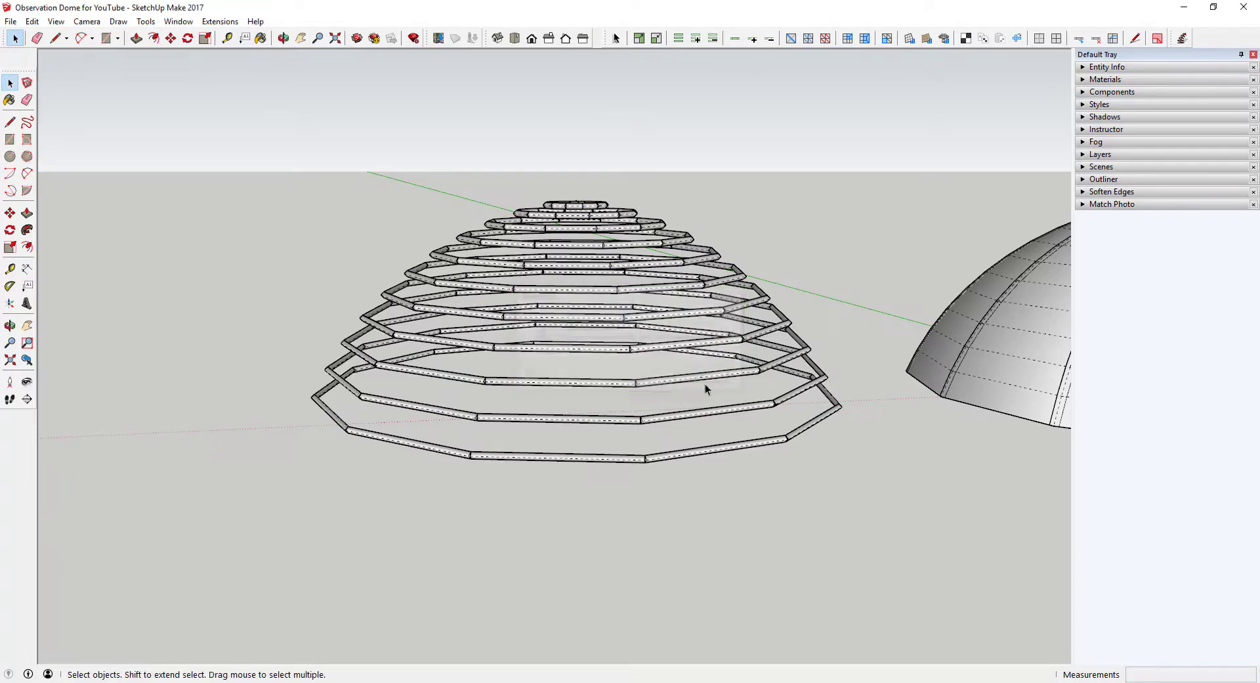
middle_click_drag(705, 390, 644, 338)
scroll(645, 338, "up", 2)
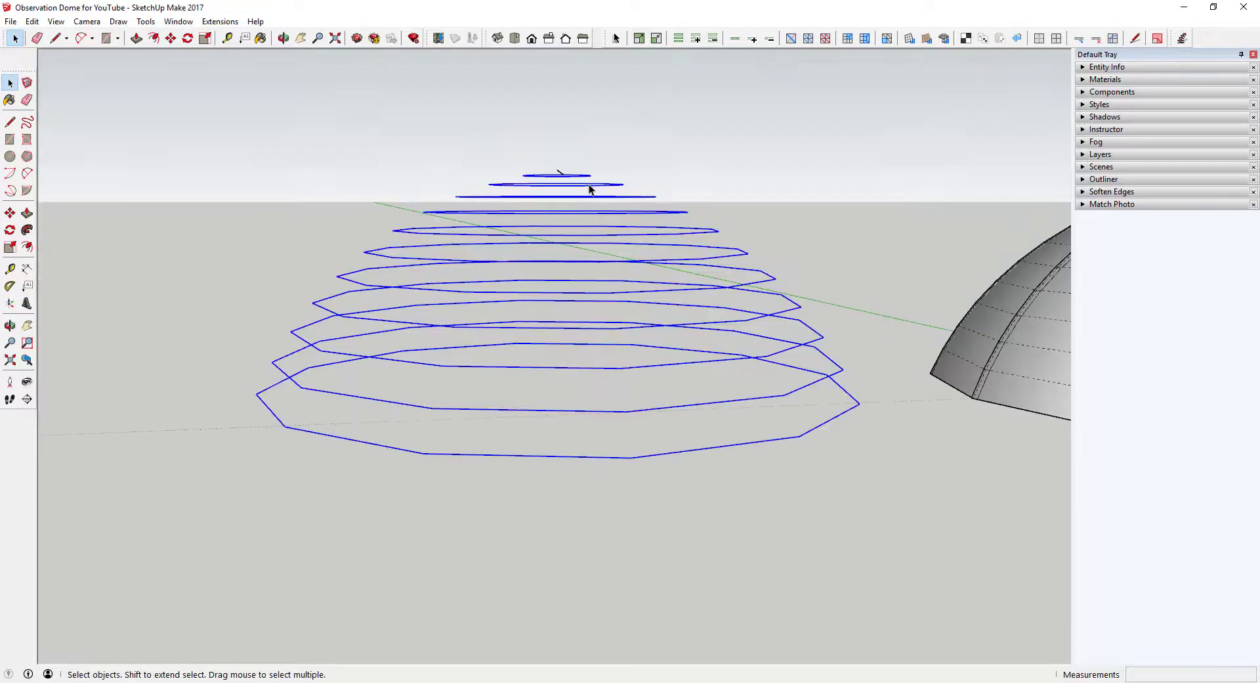
middle_click_drag(588, 190, 605, 282)
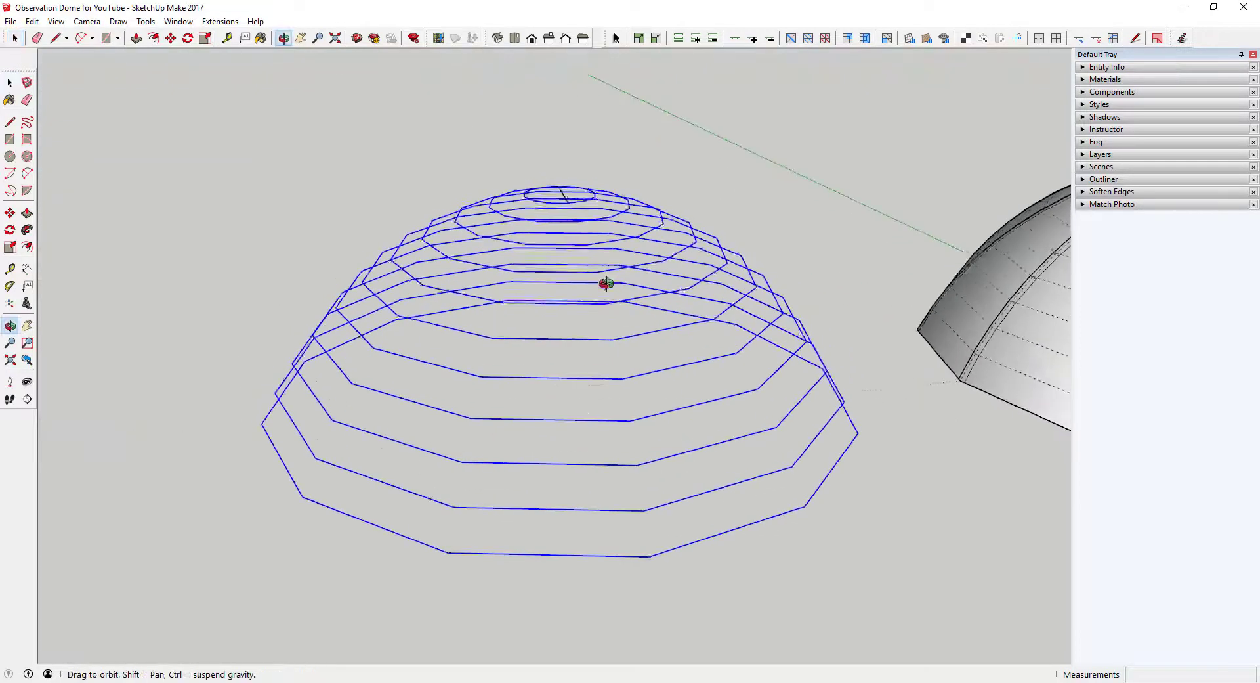
scroll(577, 222, "up", 3)
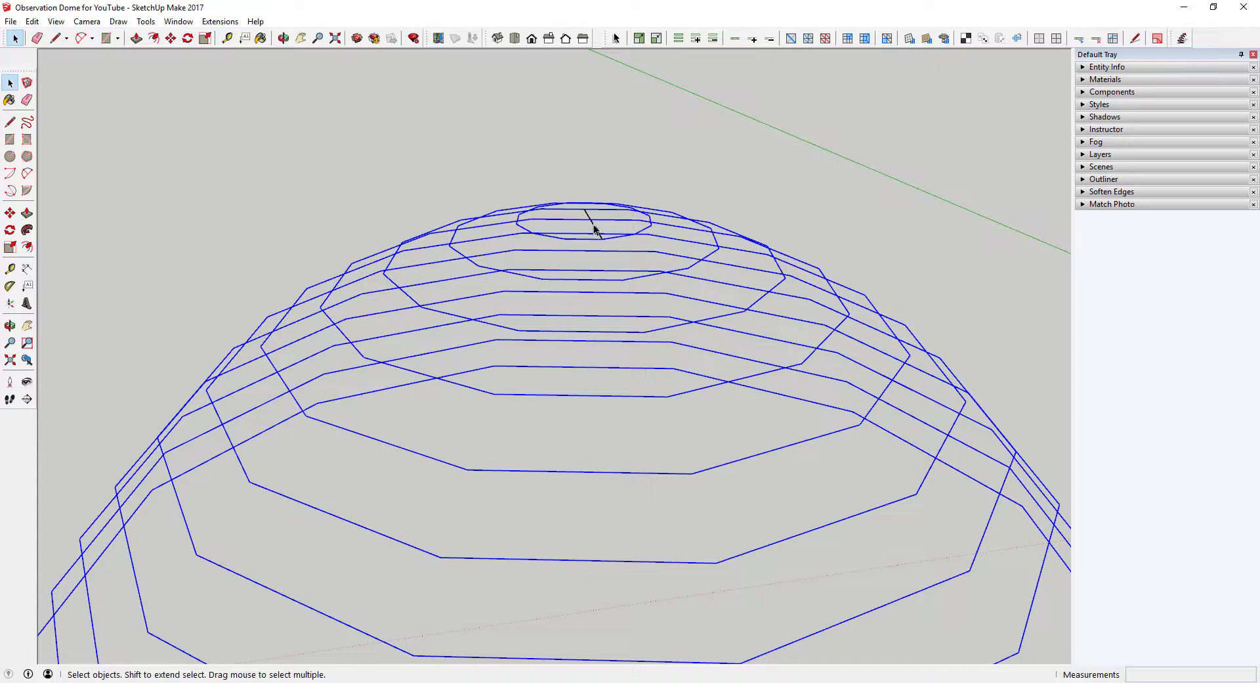
scroll(594, 231, "down", 5)
mouse_move(593, 213)
middle_mouse_down()
mouse_move(624, 388)
mouse_move(565, 306)
middle_mouse_up()
Rerun the curve-to-cylinder conversion with thinner tubes of diameter 1.
left_click(178, 21)
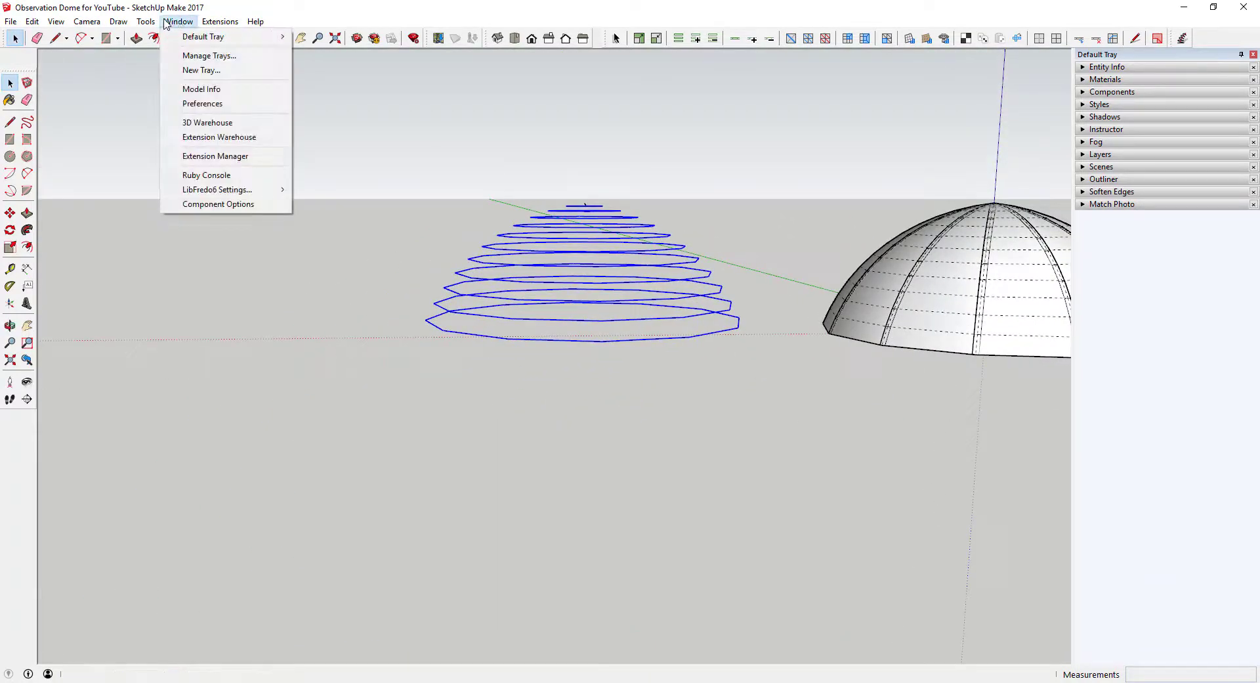
mouse_move(146, 21)
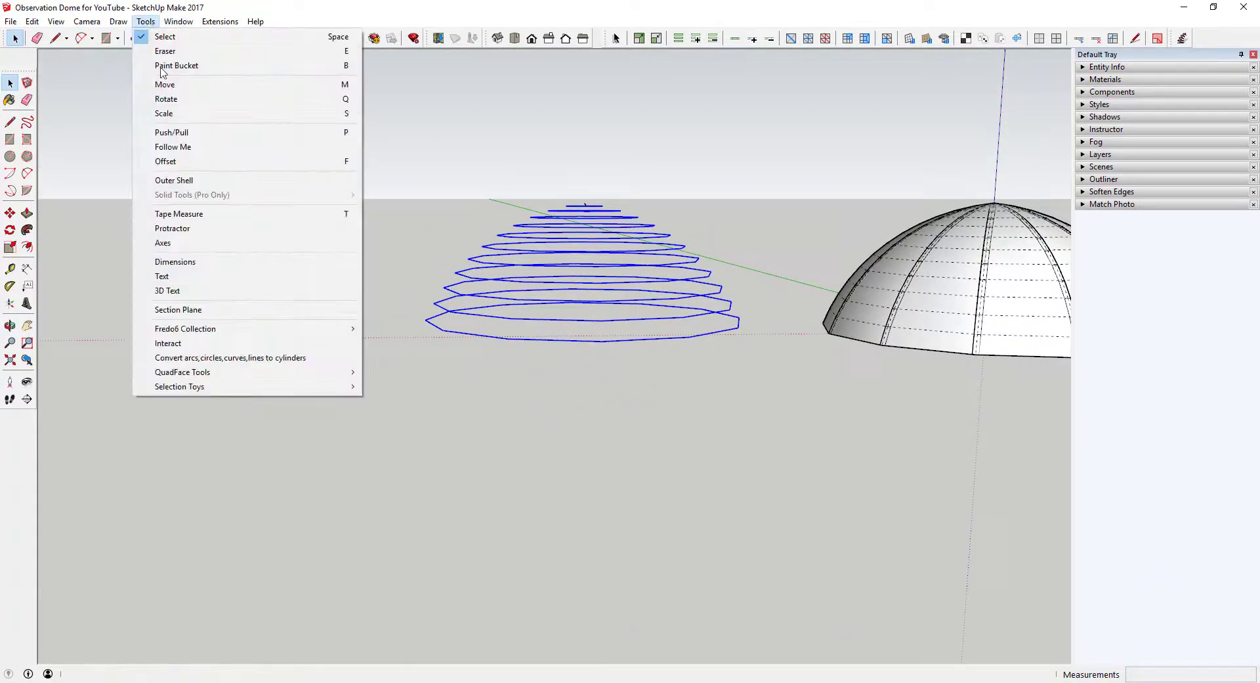
left_click(245, 358)
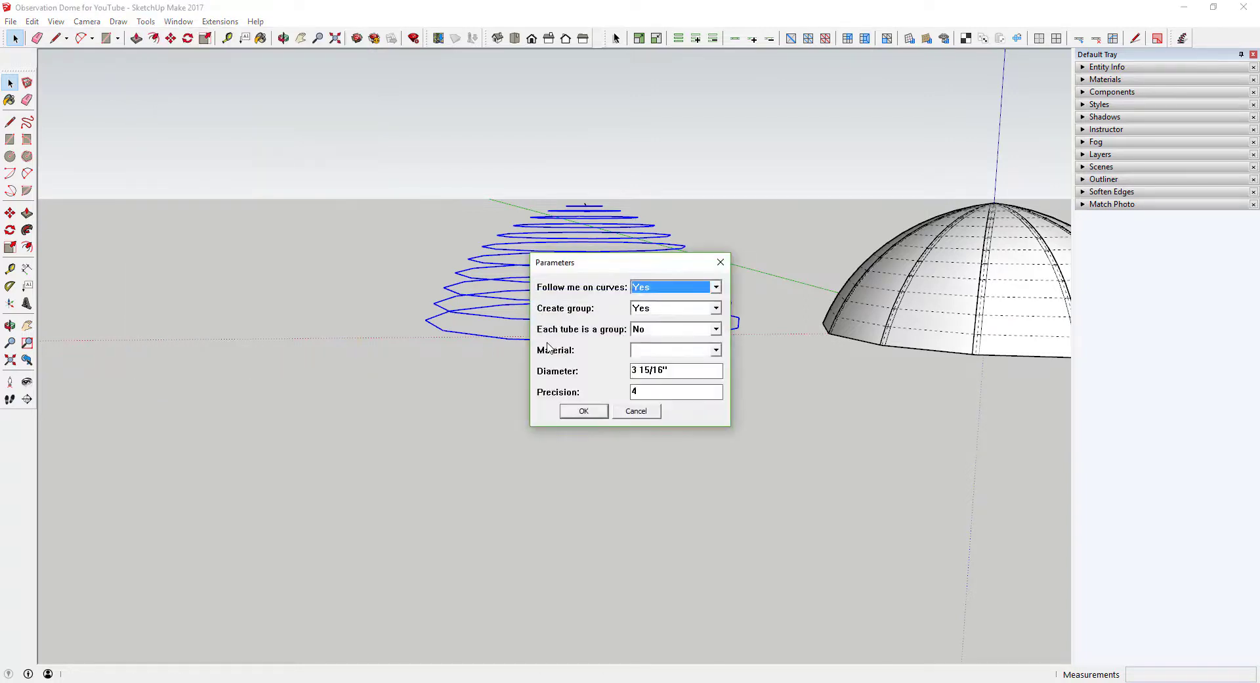
left_click_drag(667, 265, 844, 309)
left_click_drag(846, 410, 771, 411)
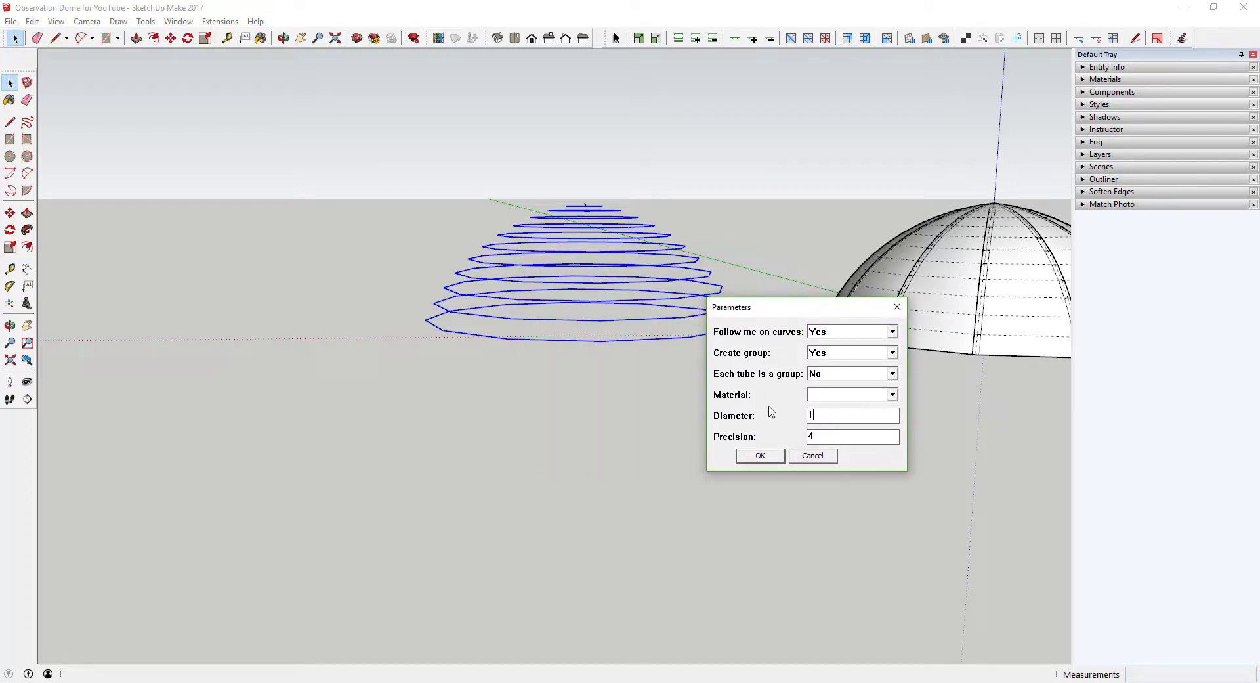
key("Return")
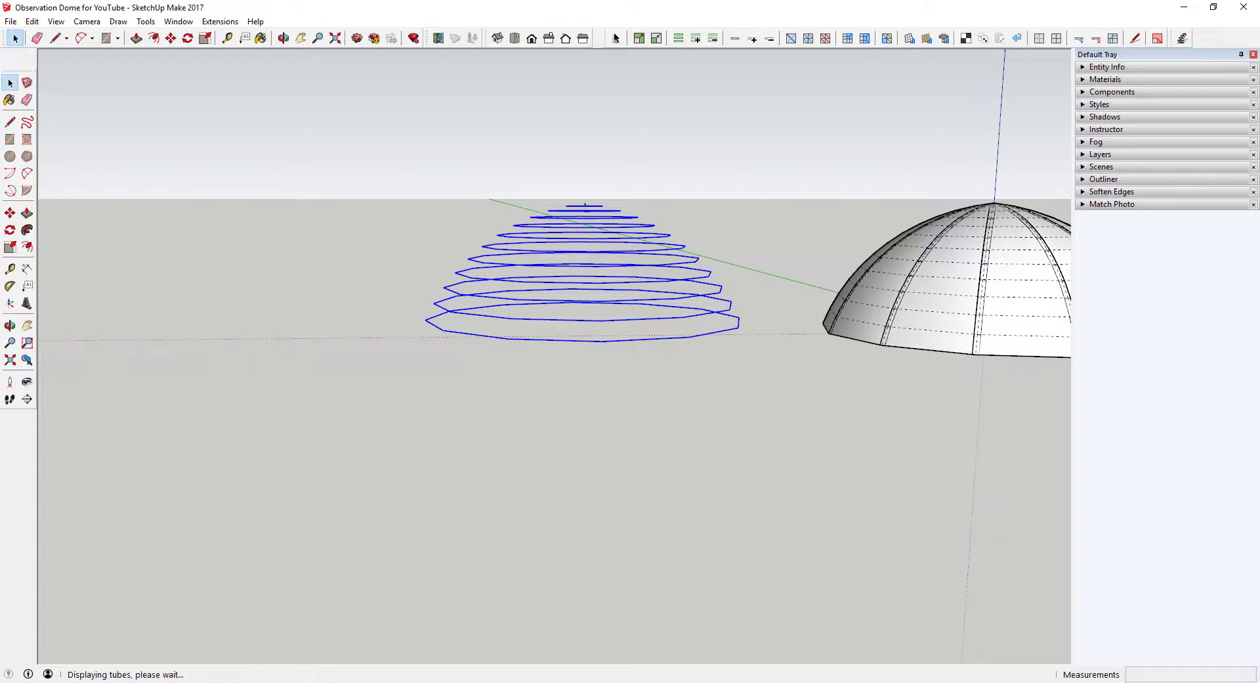
left_click(687, 380)
Orbit and zoom around the new tube hoops to check them.
scroll(582, 267, "up", 5)
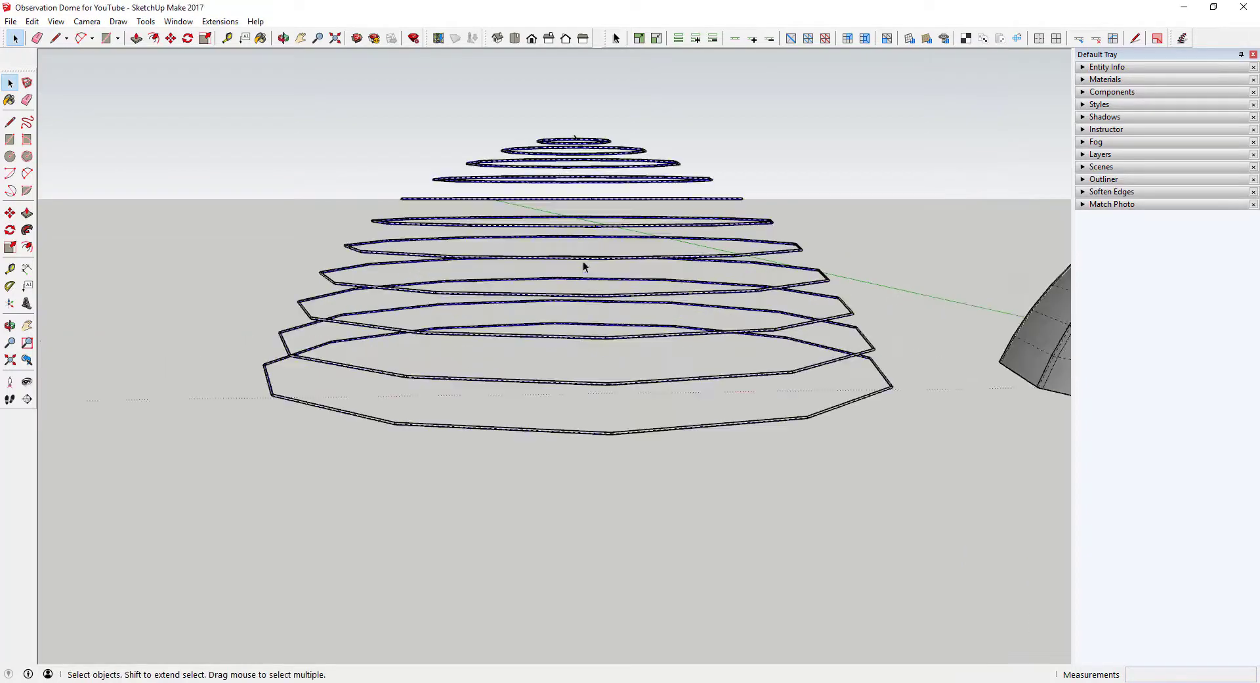
middle_click_drag(571, 256, 756, 264)
scroll(759, 269, "up", 6)
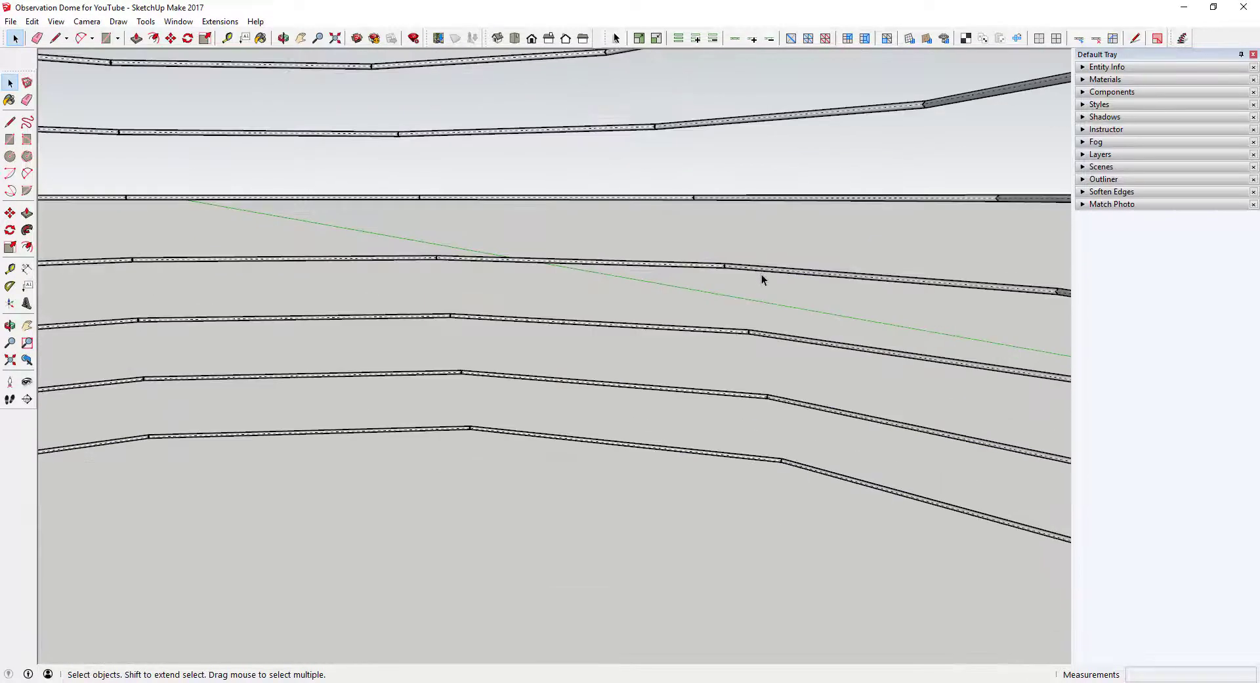
scroll(758, 304, "down", 2)
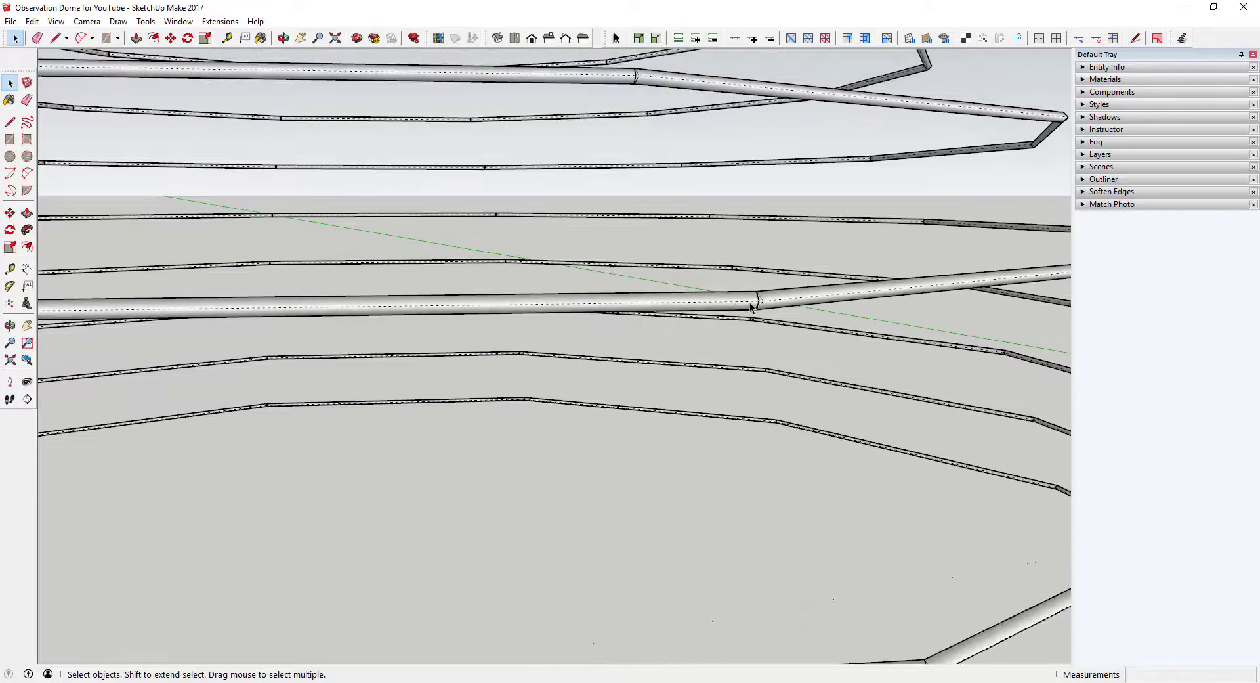
scroll(864, 254, "down", 8)
middle_click_drag(746, 253, 694, 270)
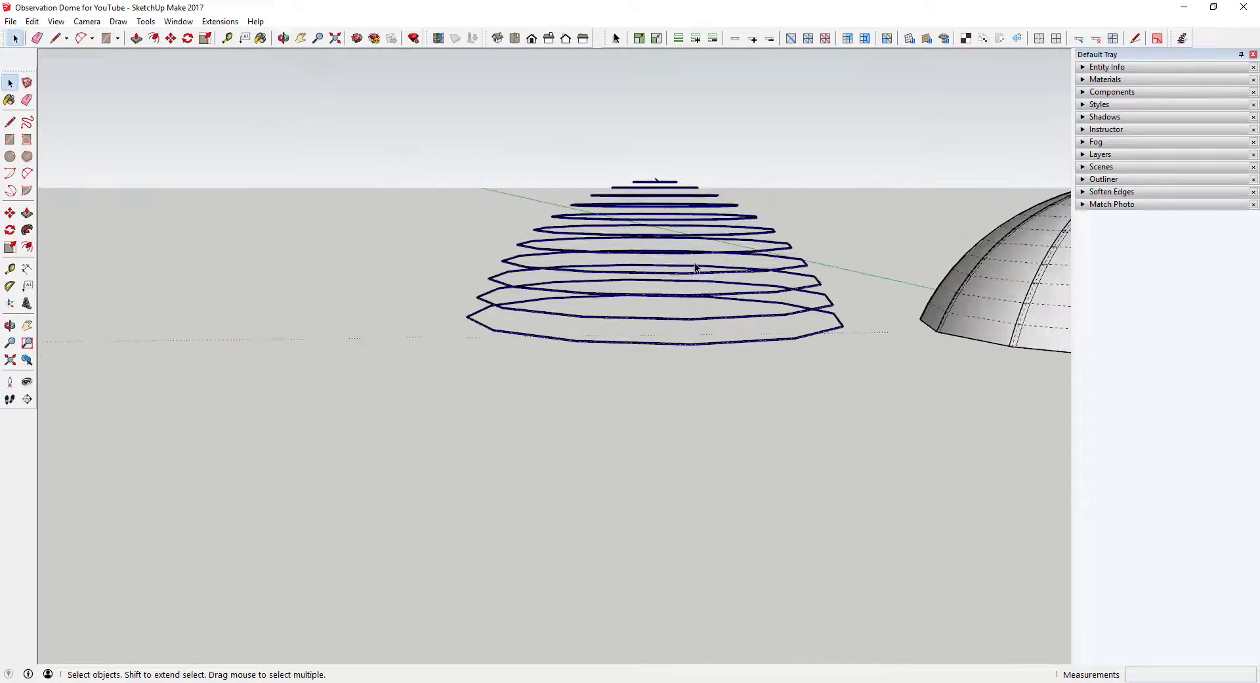
scroll(563, 164, "down", 2)
scroll(666, 167, "up", 3)
scroll(665, 164, "up", 3)
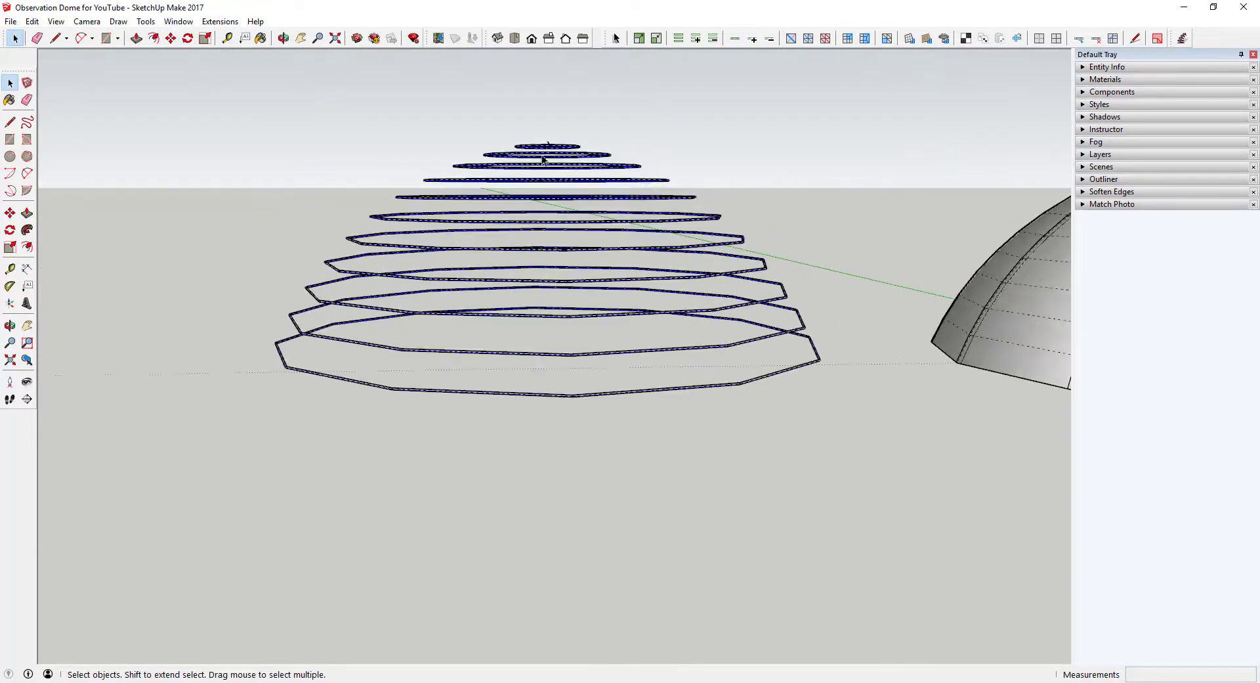
middle_click_drag(543, 159, 545, 182)
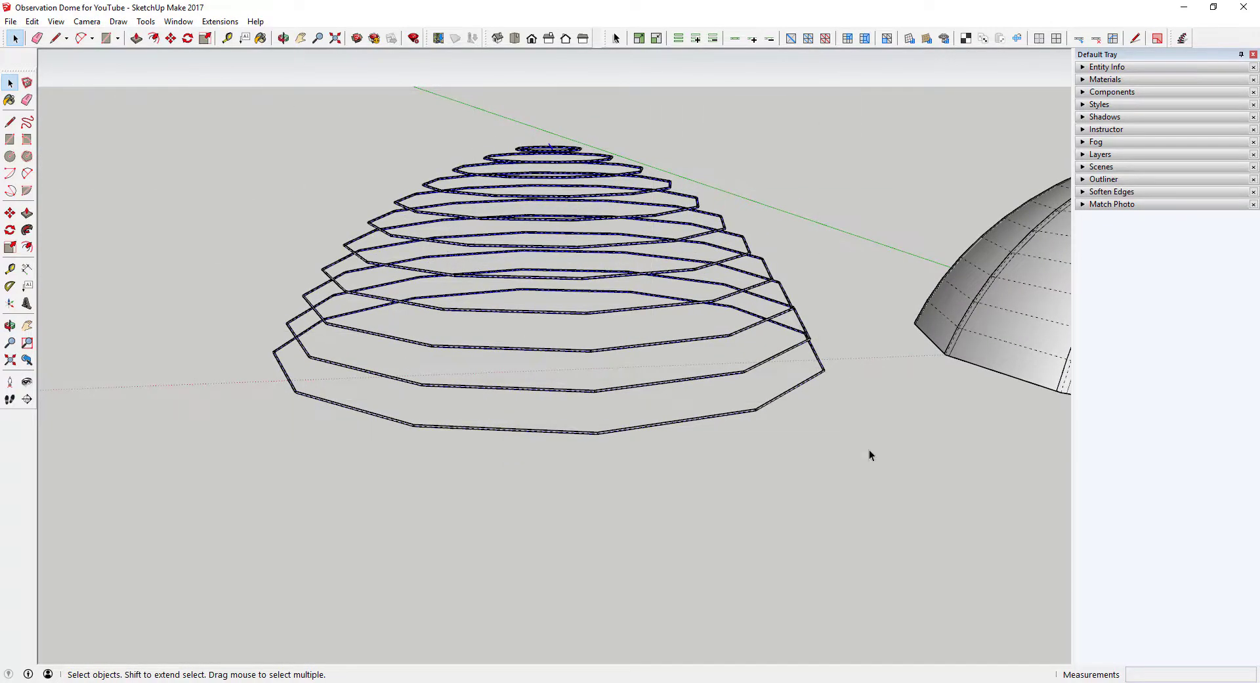
Window-select the tube hoops and move them from their apex onto the white dome's apex.
left_click_drag(255, 98, 820, 446)
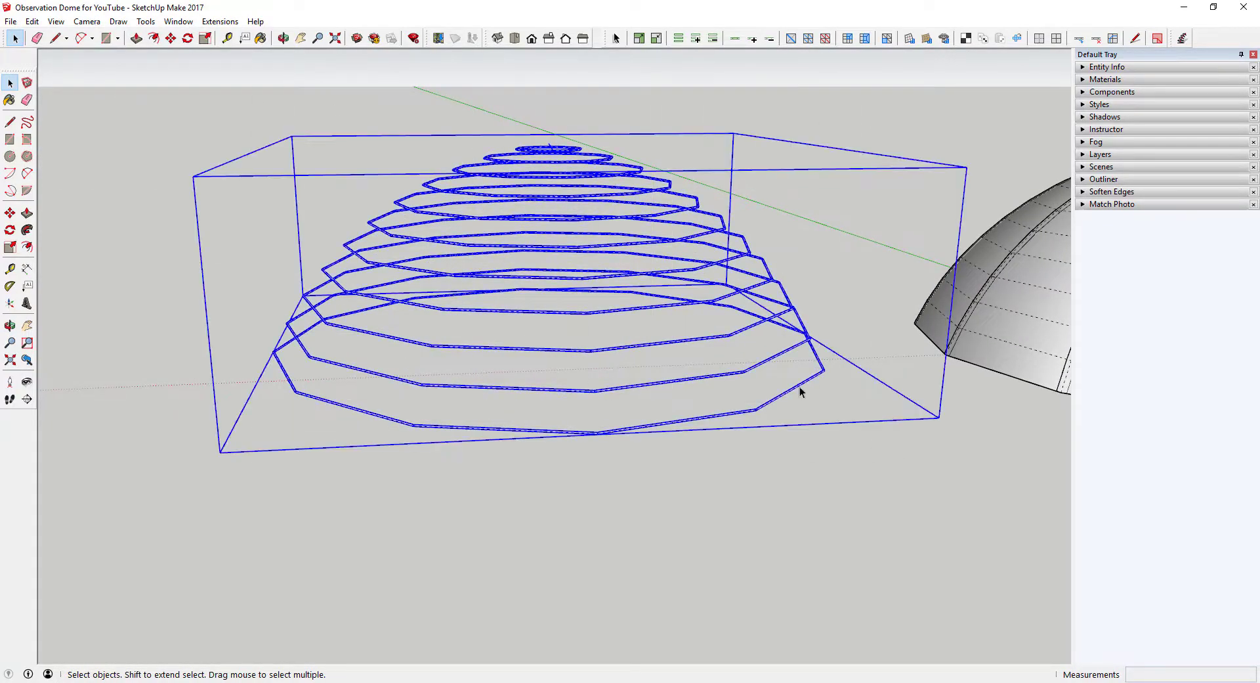
middle_click_drag(799, 391, 563, 216)
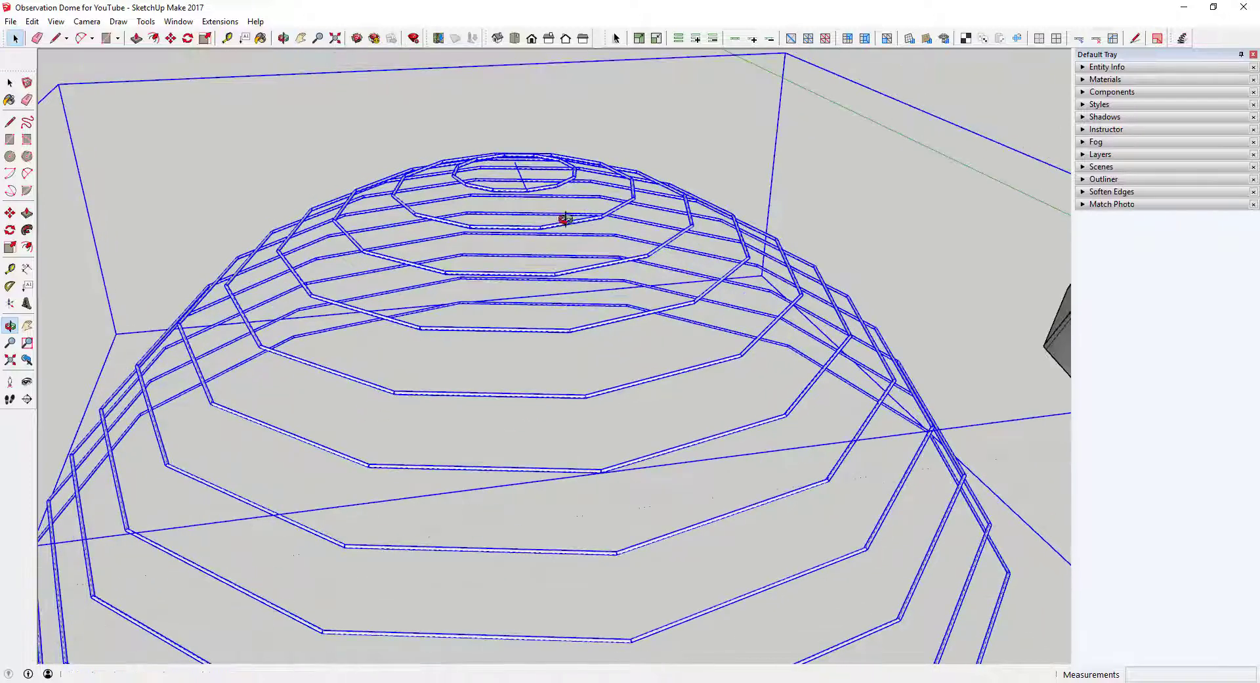
key("m")
scroll(514, 162, "down", 6)
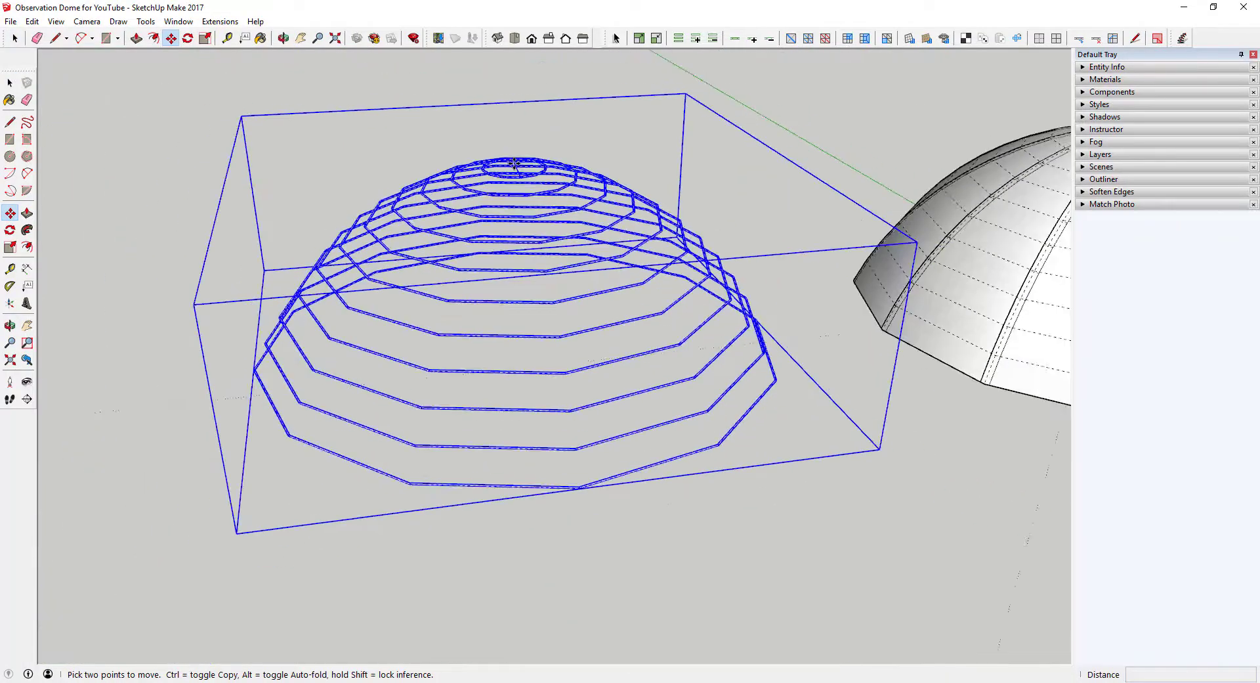
left_click(514, 162)
scroll(863, 152, "up", 10)
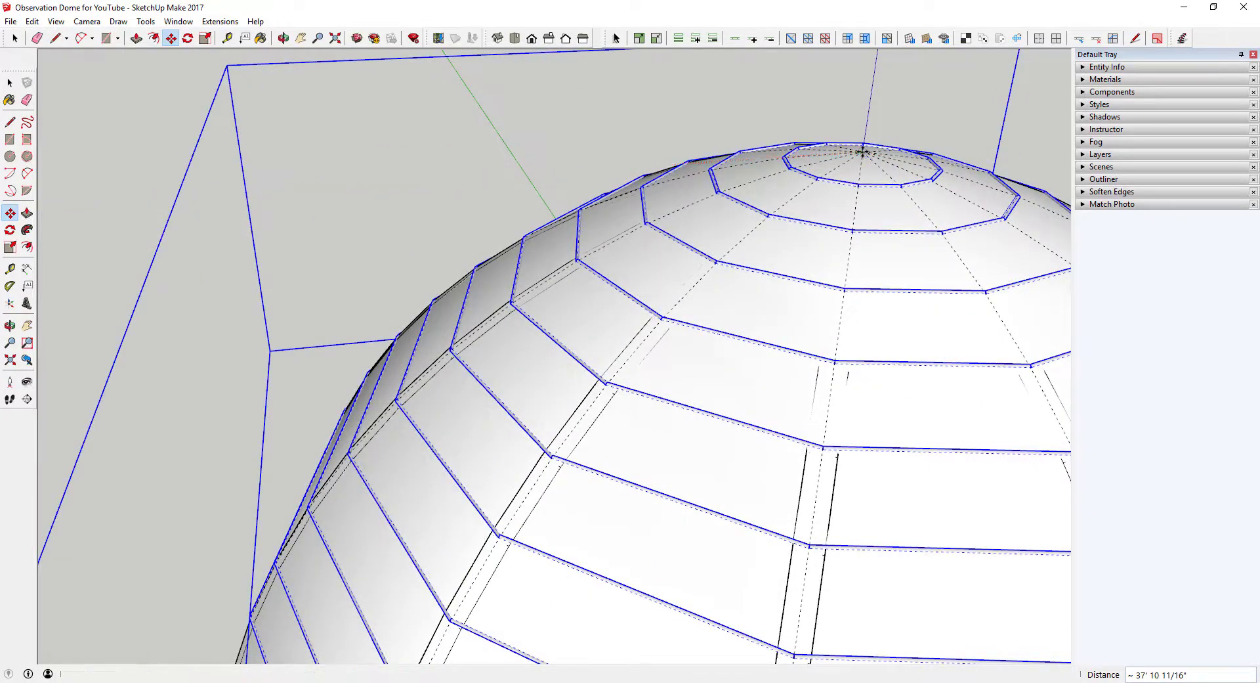
scroll(864, 146, "down", 15)
middle_click_drag(788, 245, 751, 122)
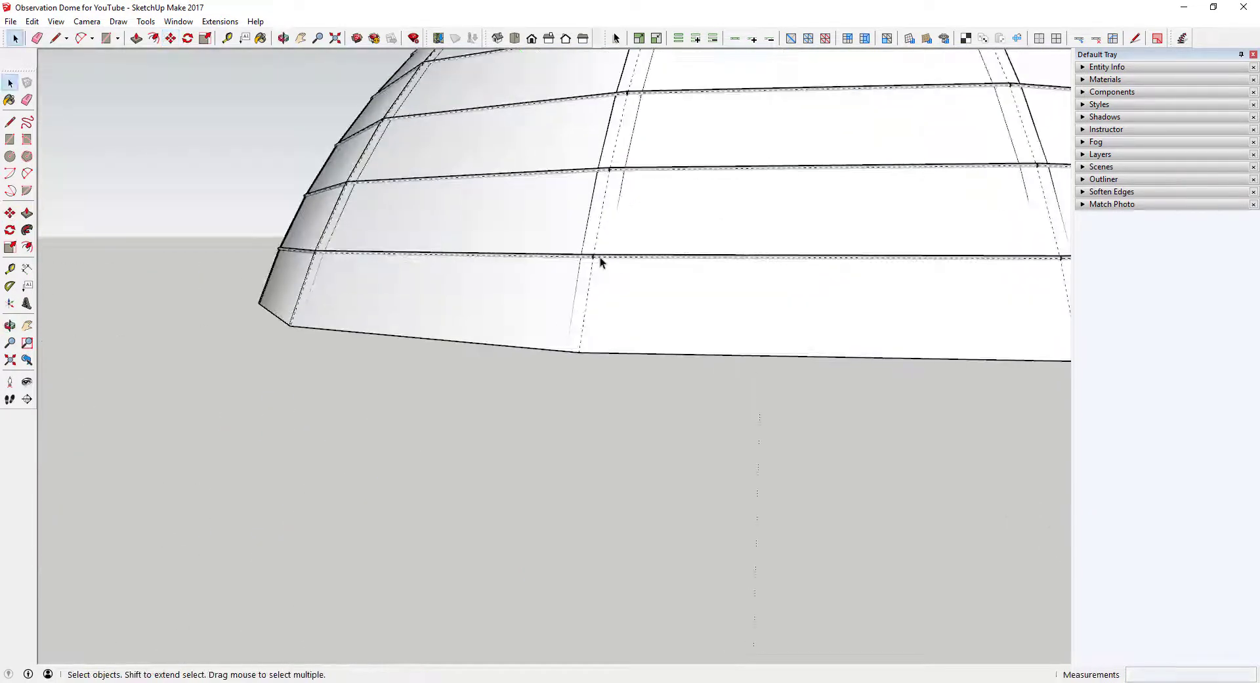
Move the camera inside the dome and switch off View > Hidden Geometry.
middle_click_drag(600, 257, 472, 265)
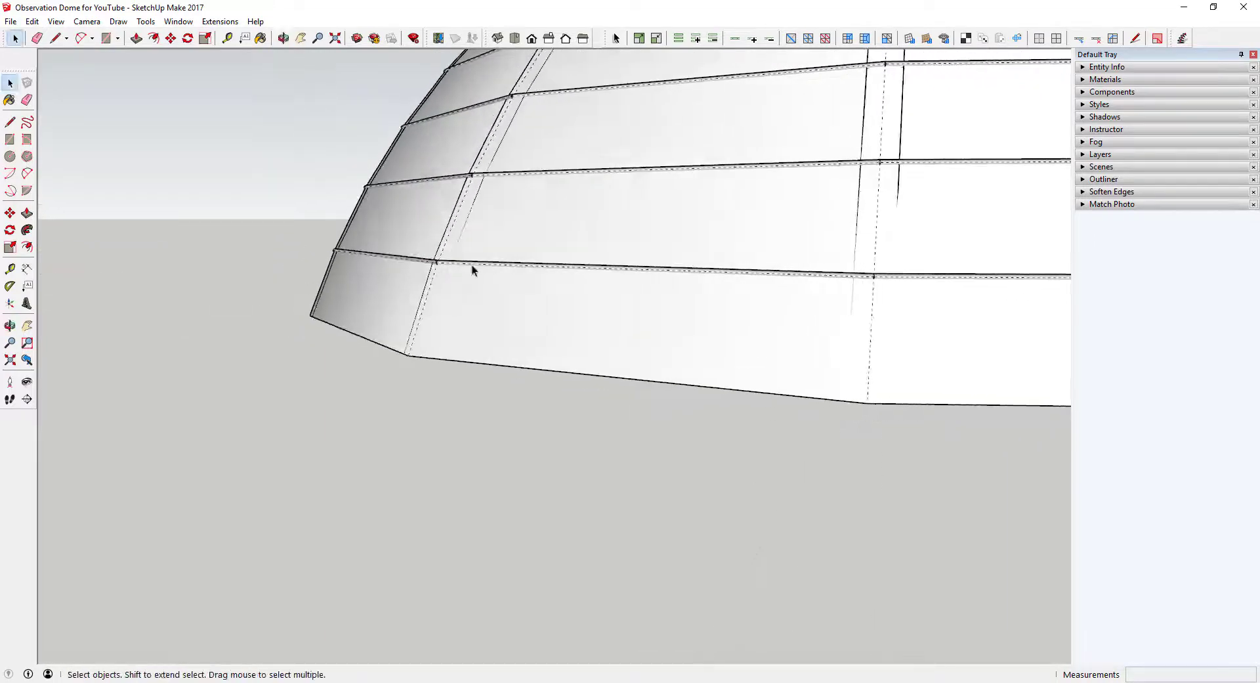
scroll(472, 266, "down", 3)
left_click(493, 230)
scroll(660, 289, "down", 1)
middle_click_drag(798, 310, 811, 233)
scroll(819, 289, "up", 5)
scroll(782, 336, "up", 6)
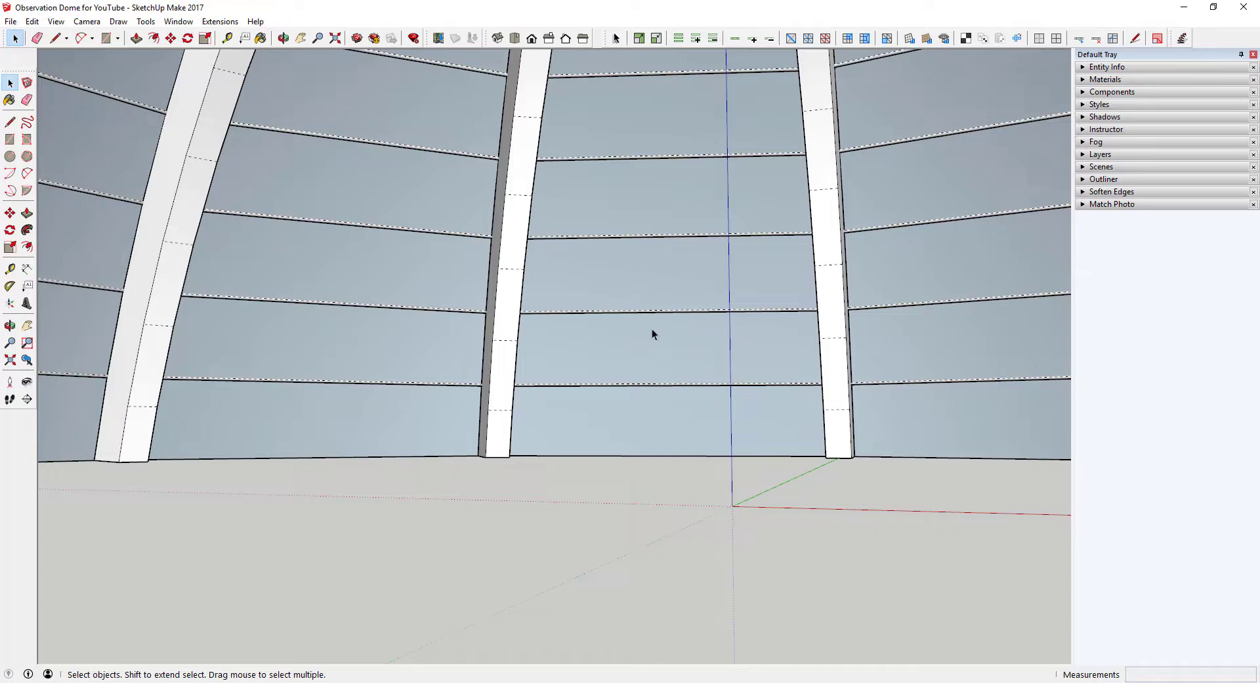
left_click(55, 21)
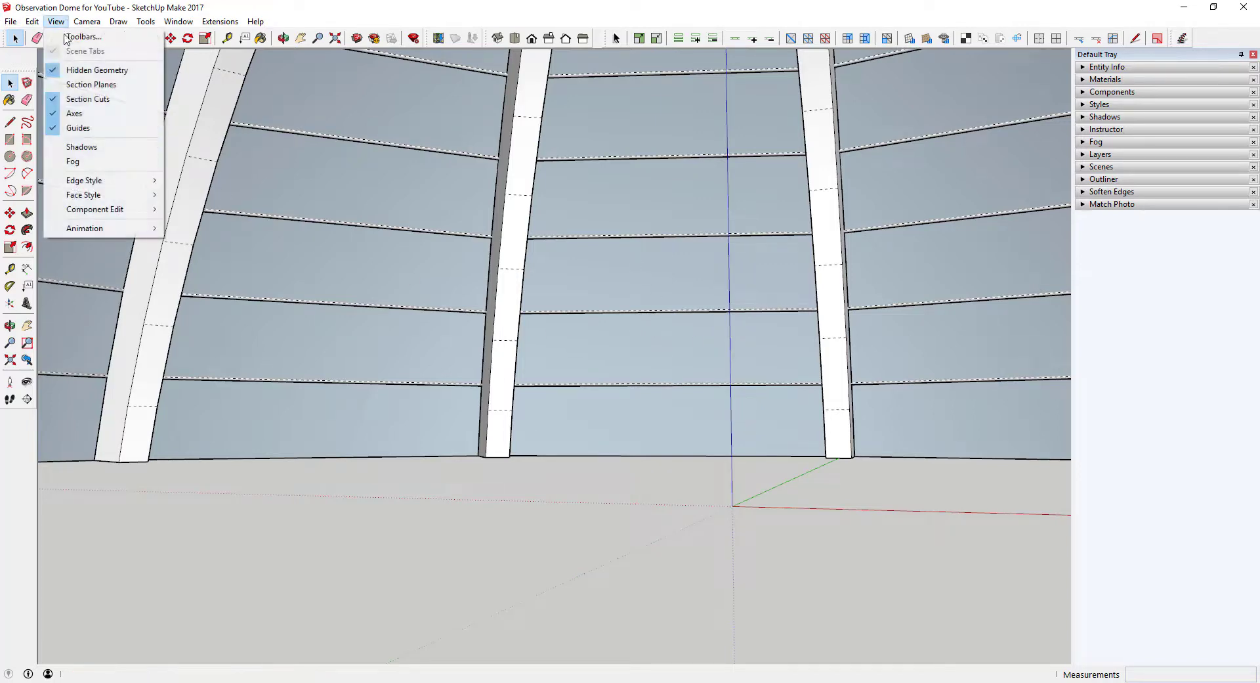
left_click(72, 70)
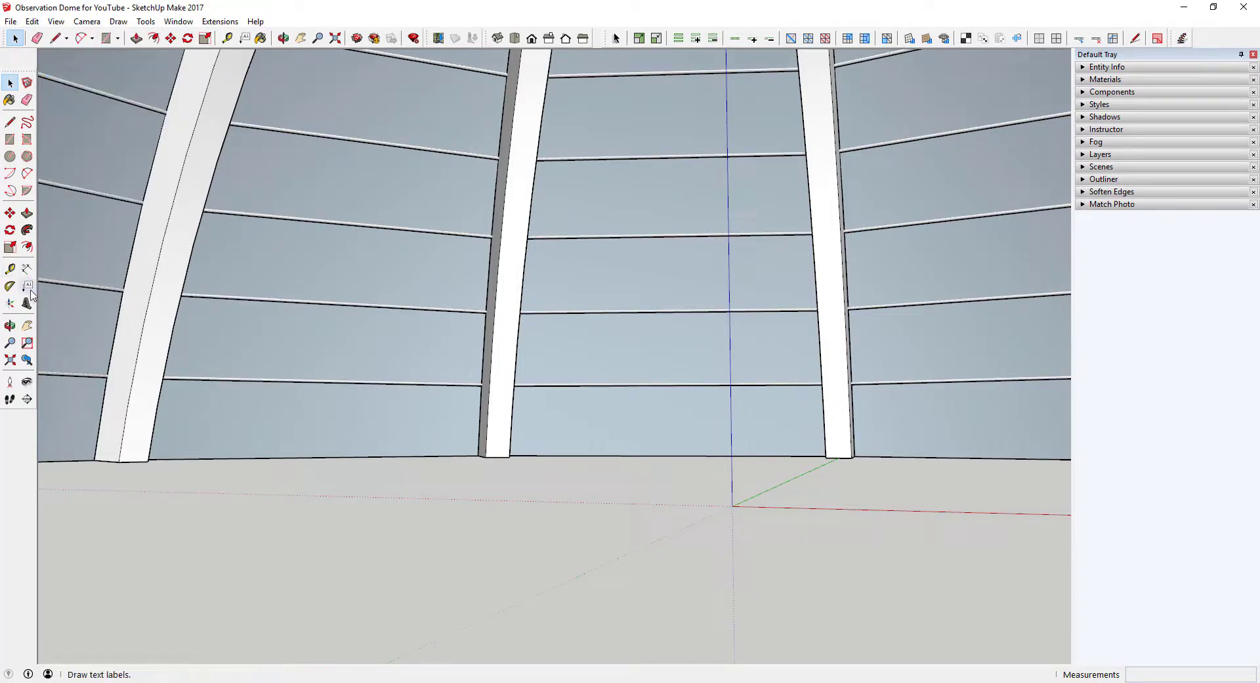
Tilt the camera upward with Look Around, then select a rib, a ring and the glass.
left_click(27, 382)
left_click_drag(558, 407, 534, 335)
key("space")
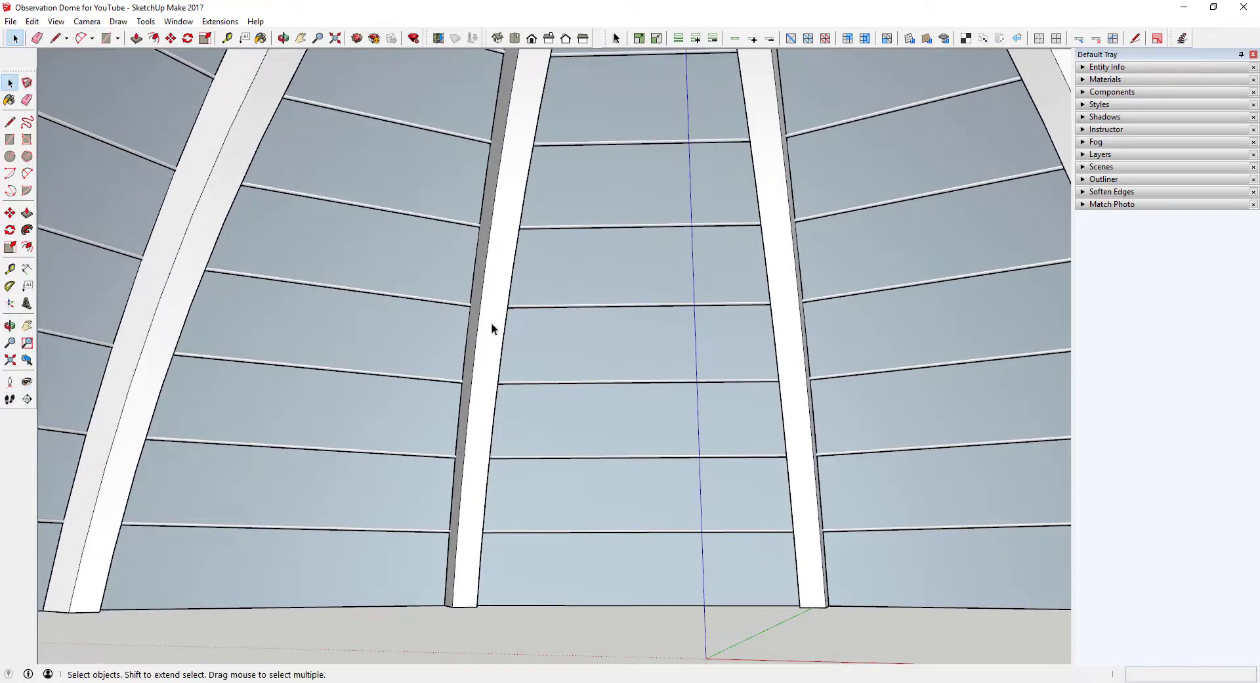
left_click(491, 323)
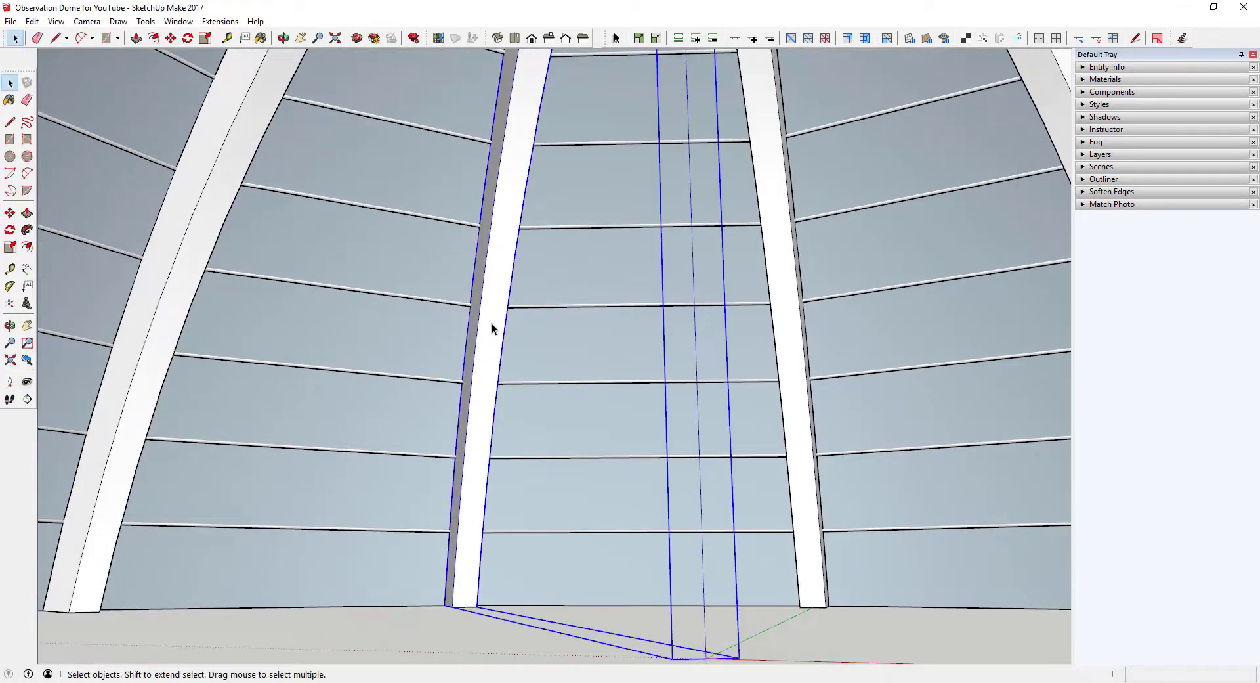
left_click(605, 306)
left_click(627, 269)
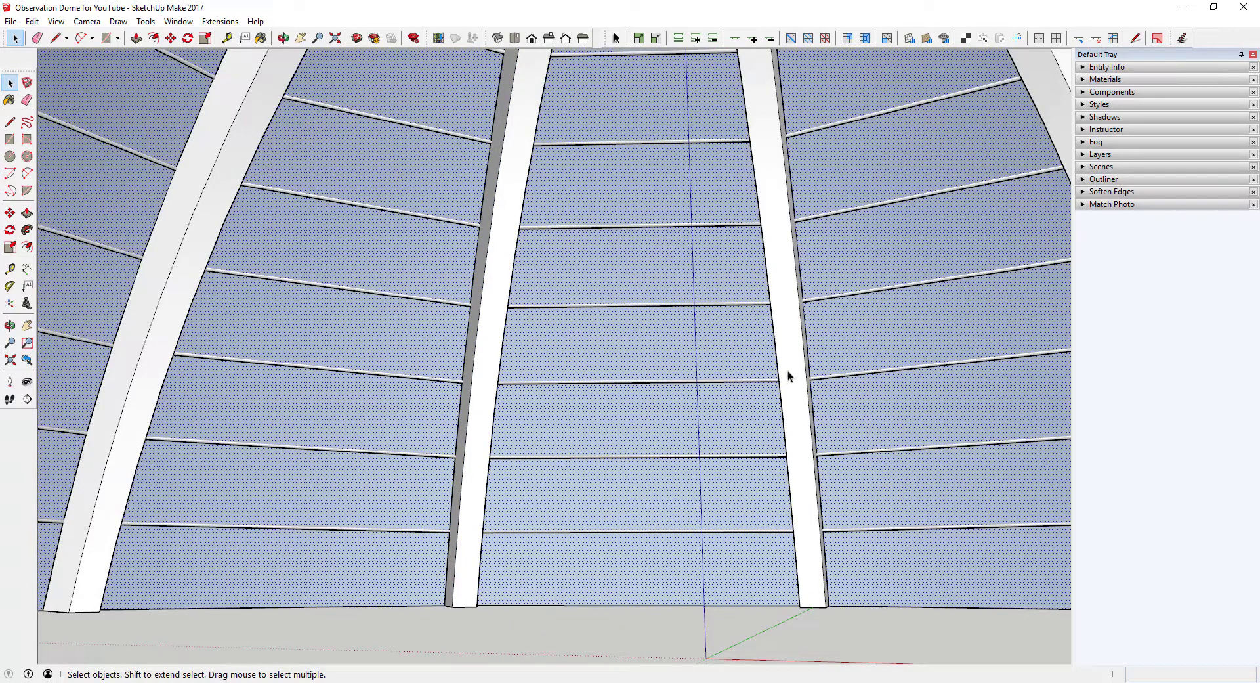
Try Wood Veneer 01 on a single rib, then undo that paint.
left_click(1084, 80)
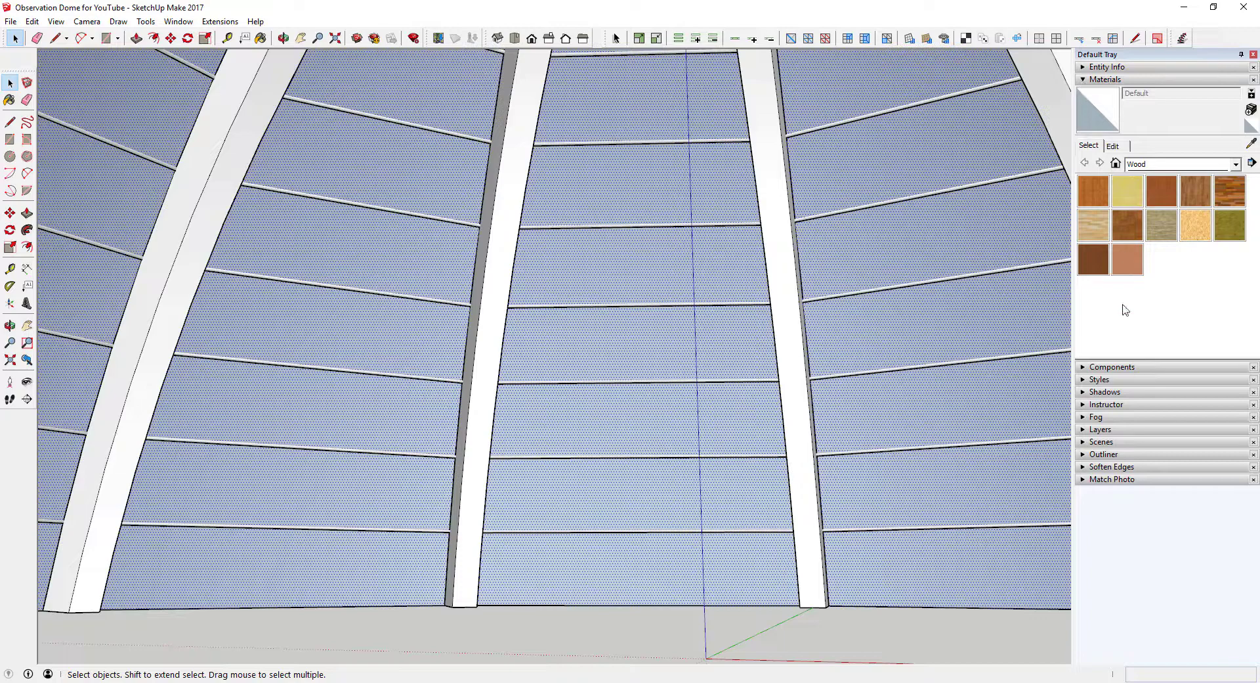
left_click(1104, 268)
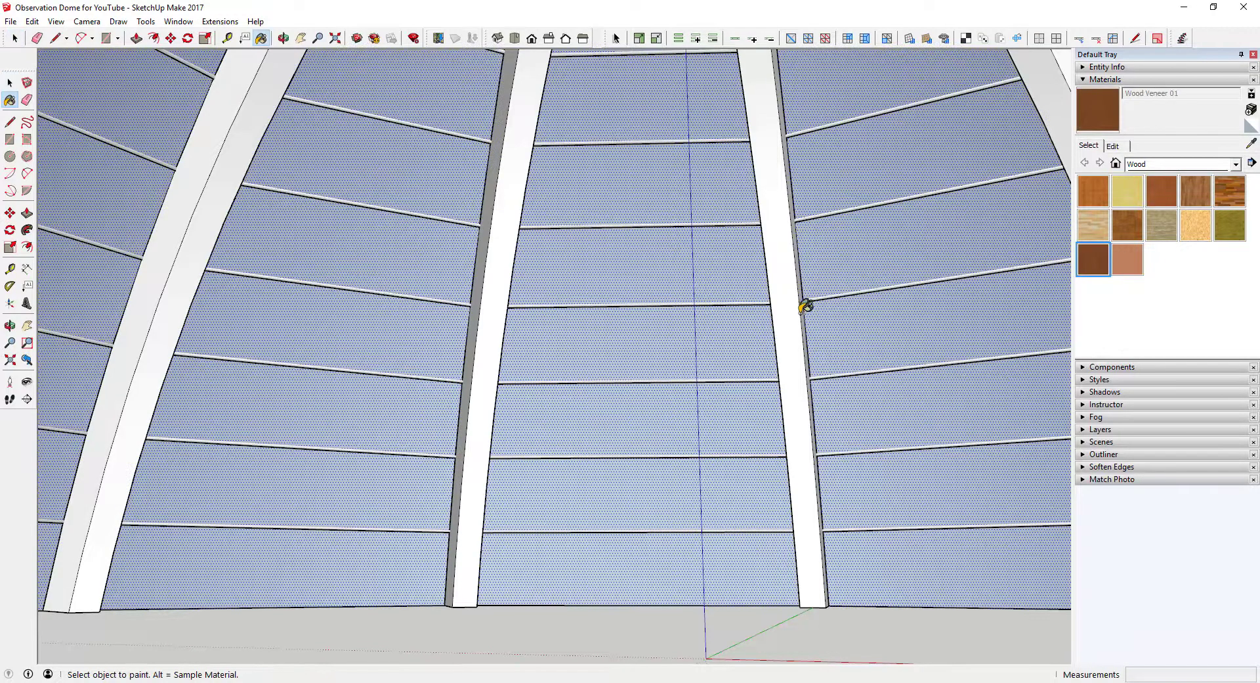
left_click(795, 286)
key("space")
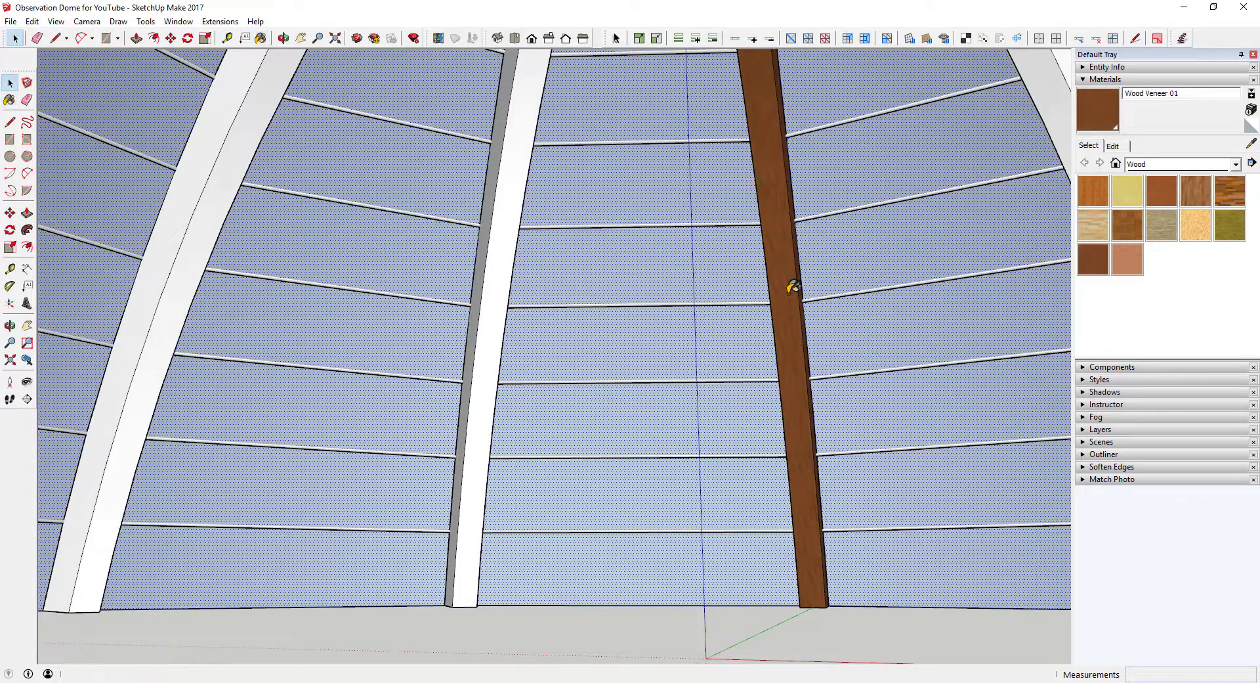
key("ctrl+z")
Select all eleven dome ribs together, viewed from below the dome.
left_click(787, 296)
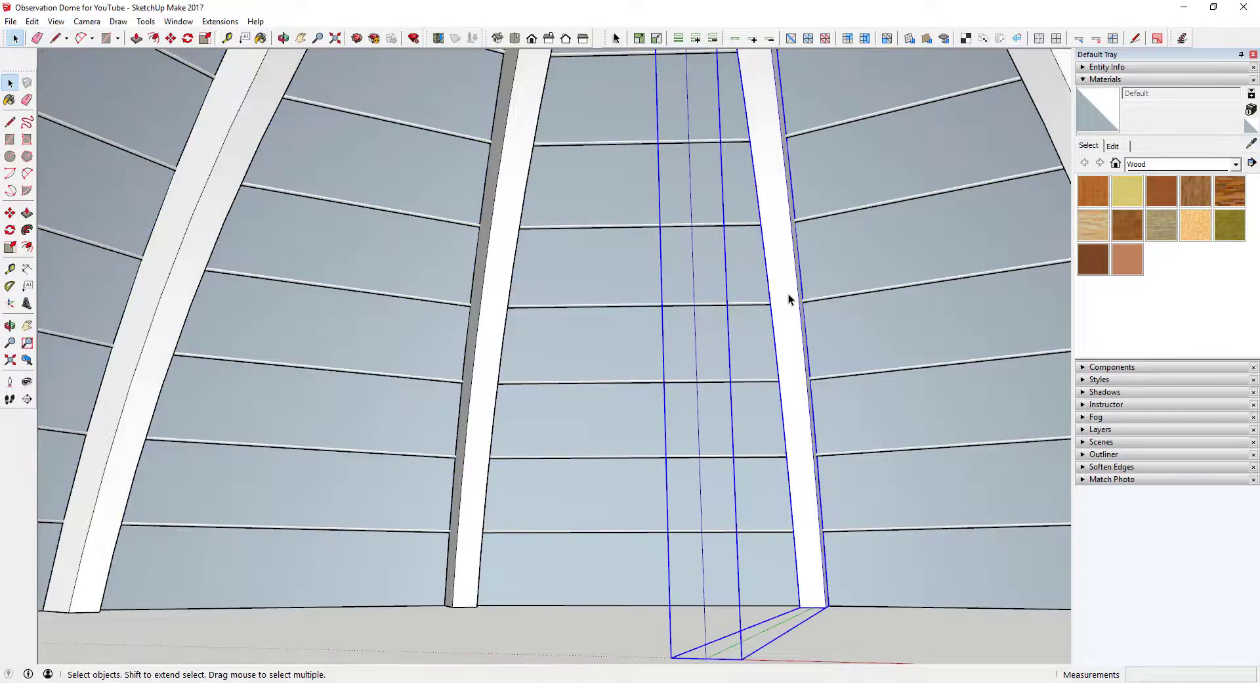
scroll(789, 293, "down", 8)
middle_click_drag(790, 294, 718, 277)
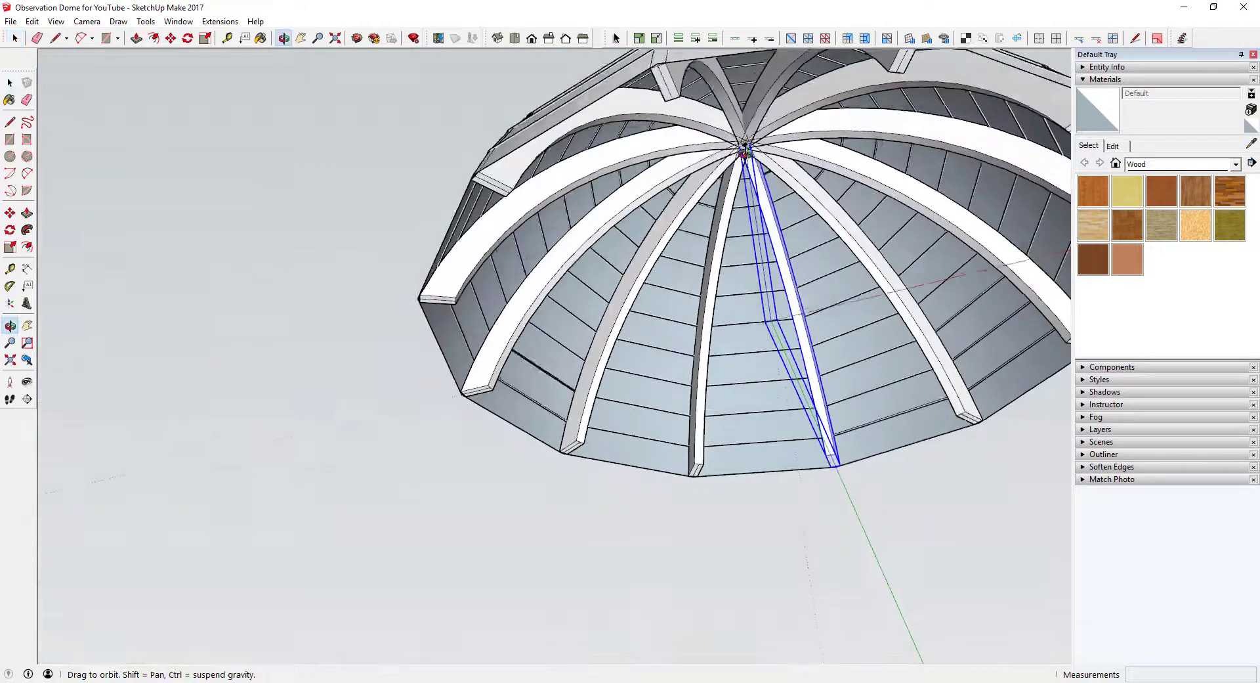
left_click(715, 275, "shift")
left_click(671, 236, "shift")
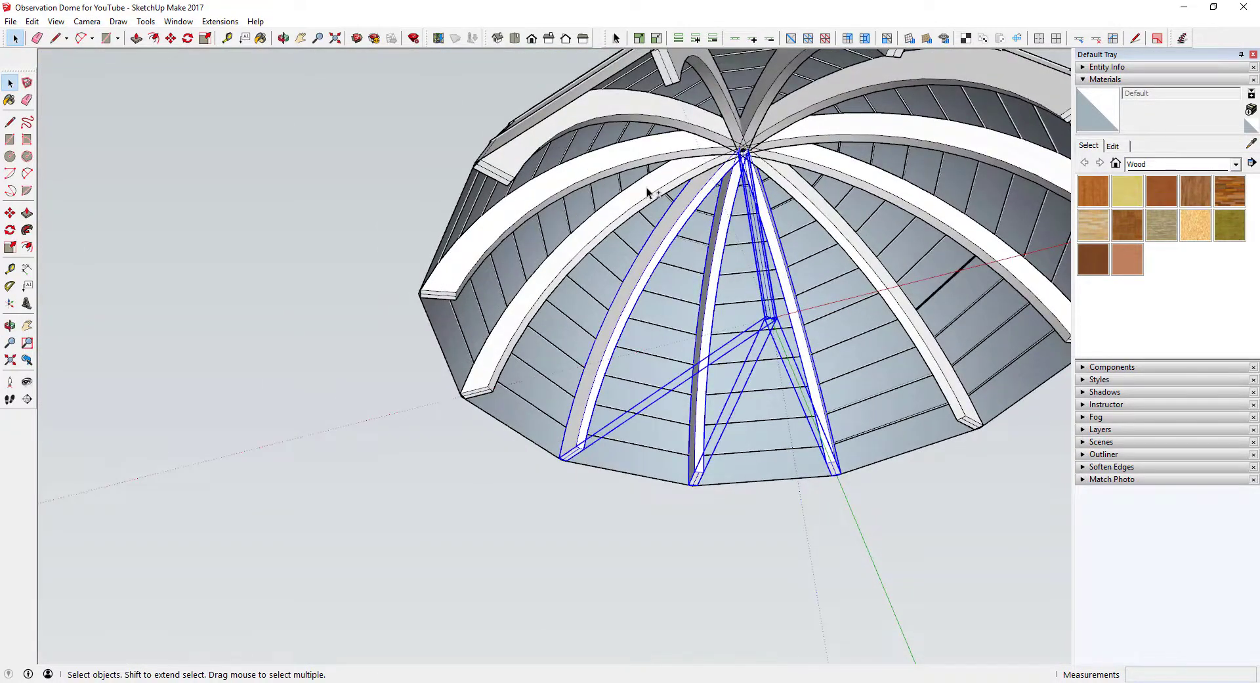
left_click(648, 189, "shift")
left_click(652, 149, "shift")
left_click(690, 119, "shift")
left_click(746, 114, "shift")
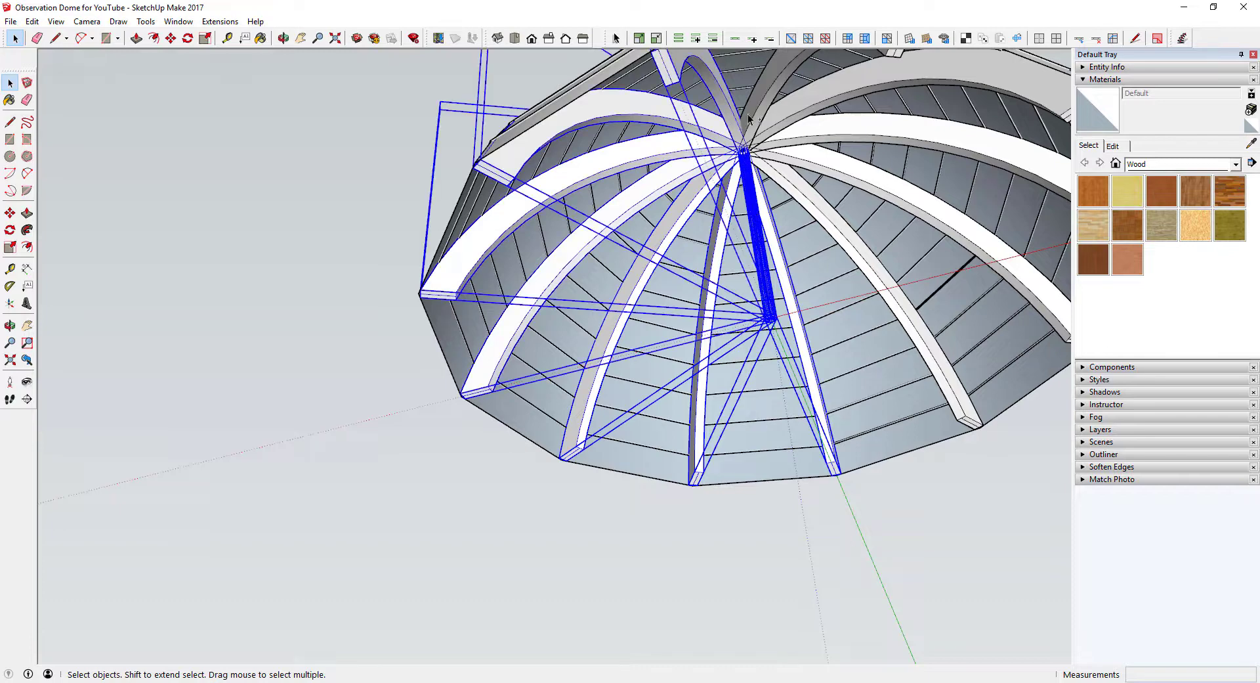
left_click(791, 116, "shift")
left_click(813, 115, "shift")
left_click(889, 191, "shift")
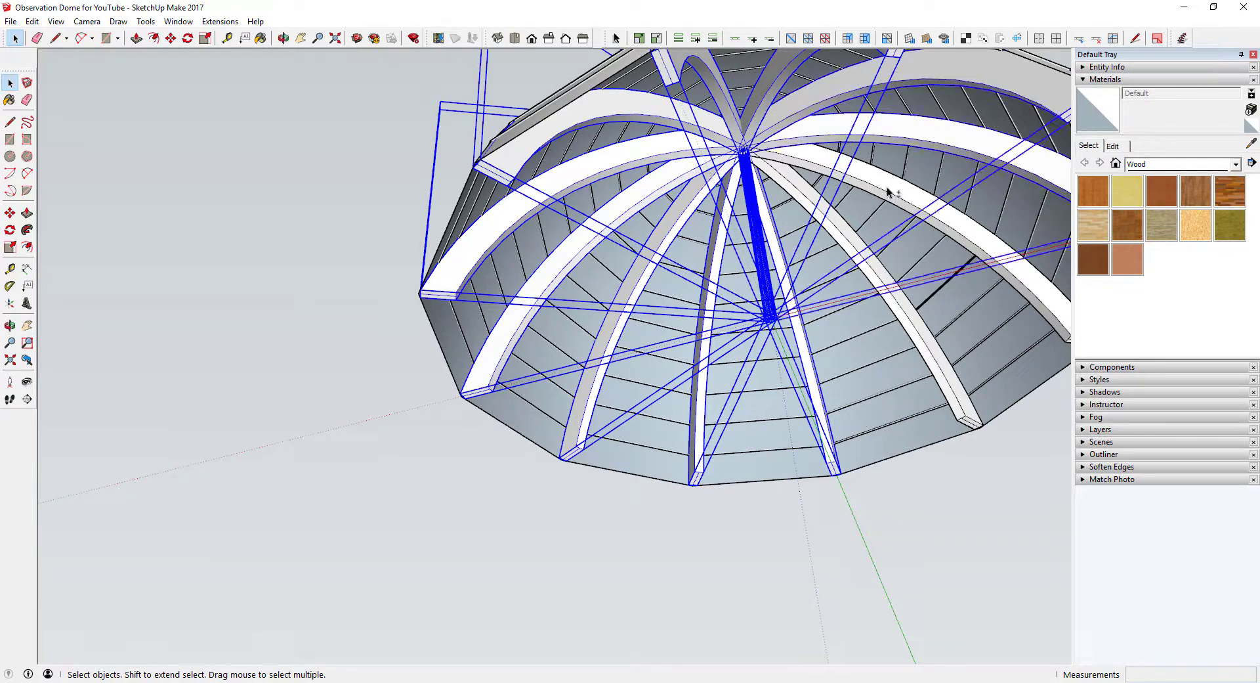
left_click(847, 244, "shift")
Make the selected ribs one group and paint it with Wood Veneer 01.
right_click(846, 242)
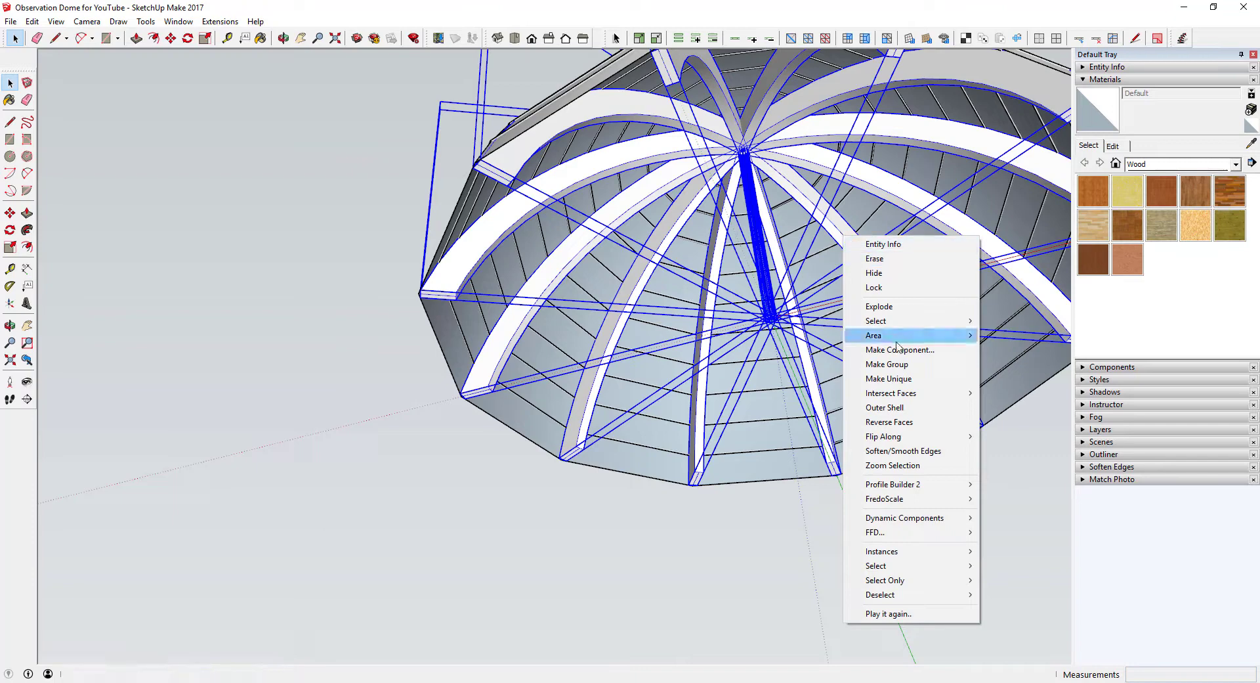
left_click(887, 364)
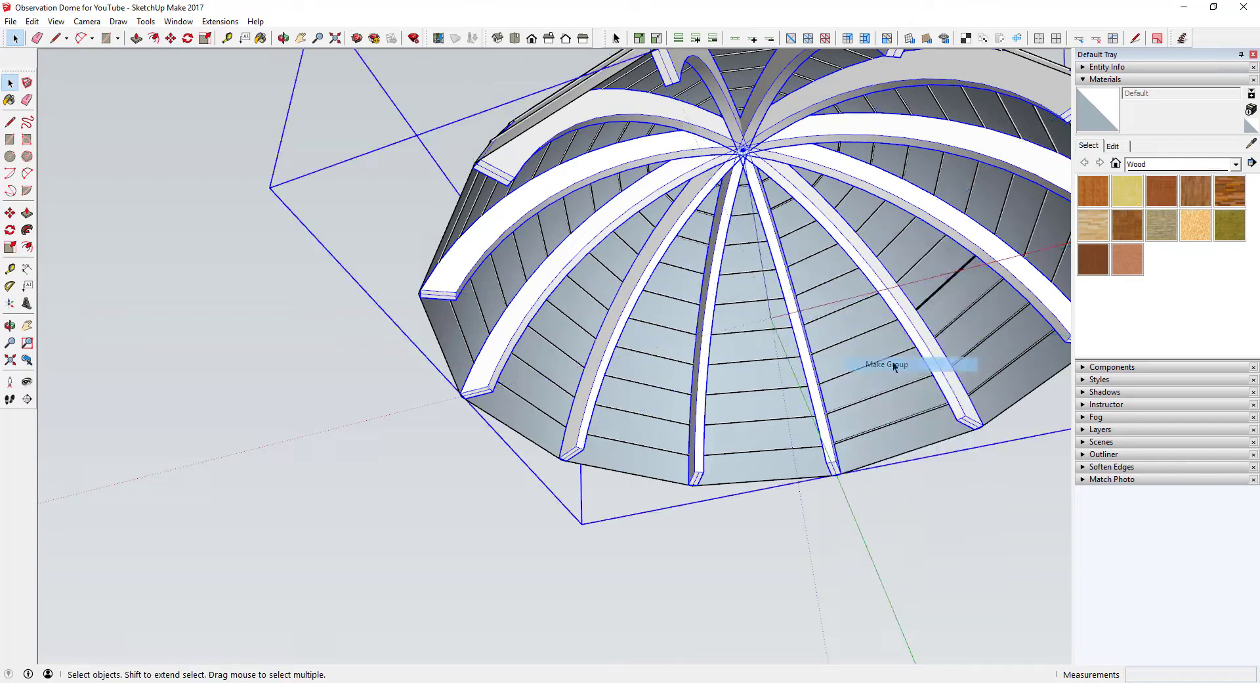
left_click(1087, 274)
left_click(912, 325)
key("space")
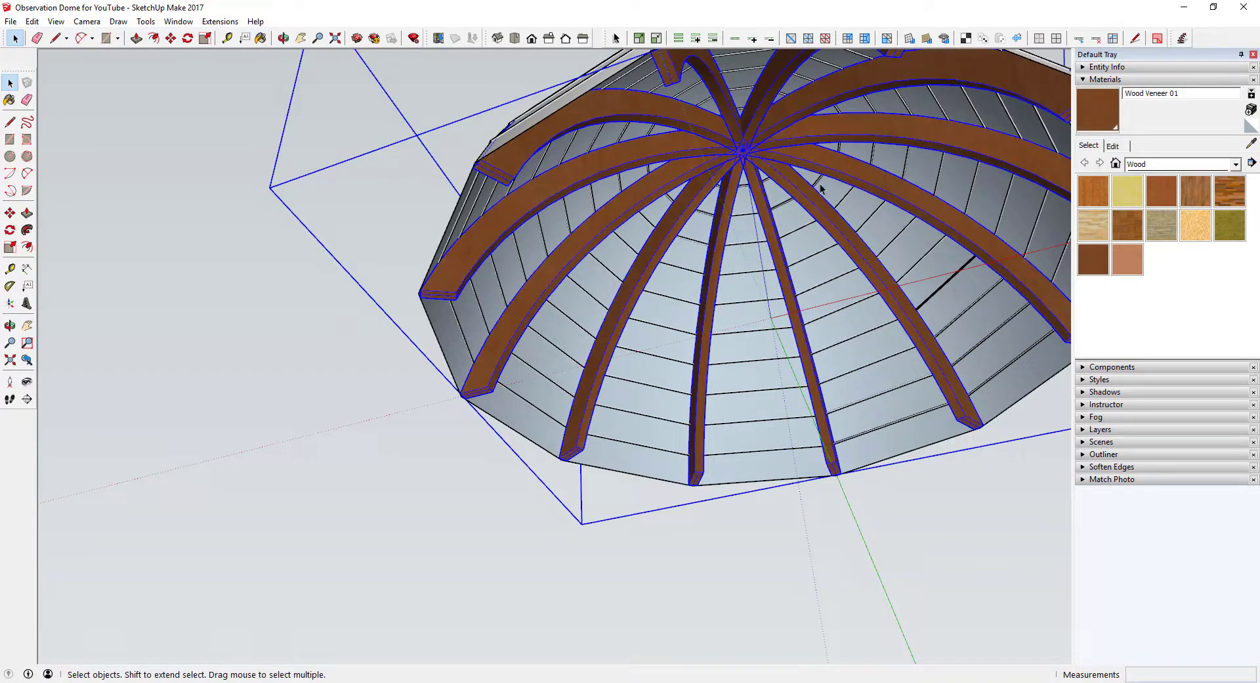
middle_click_drag(817, 290, 832, 367)
Select the whole dome shell and paint it Translucent Glass Blue from Glass and Mirrors.
scroll(790, 318, "down", 5)
middle_click_drag(791, 318, 816, 389)
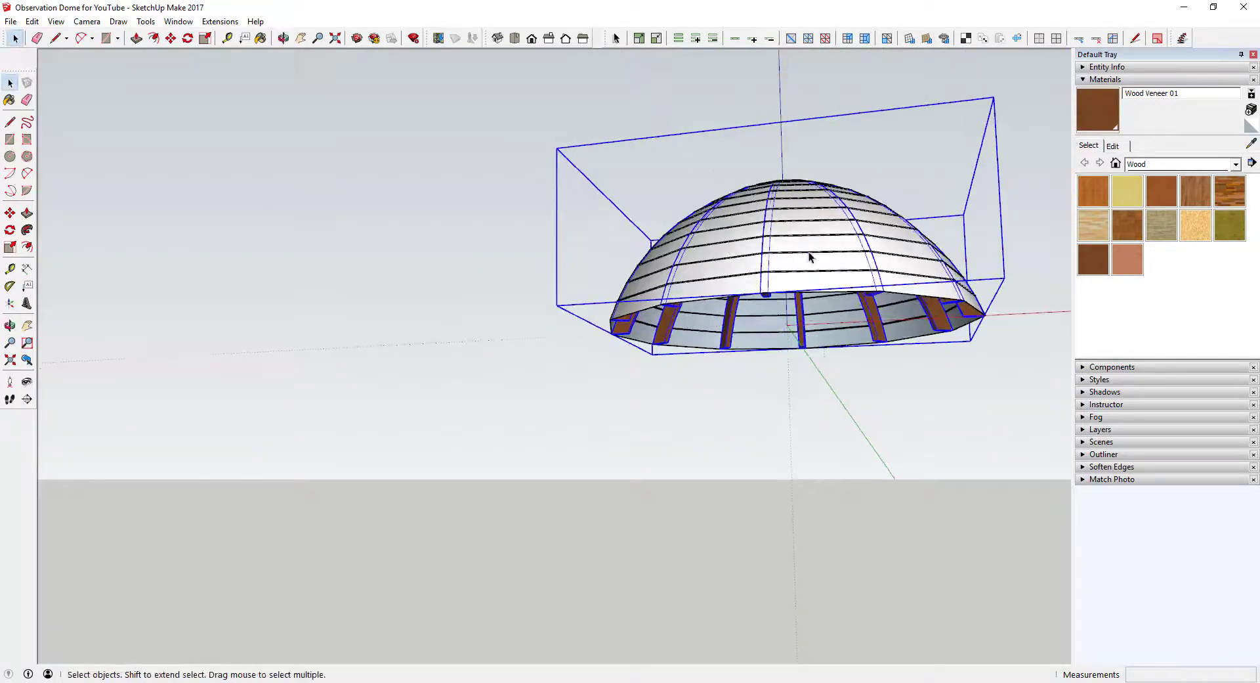
triple_click(809, 266)
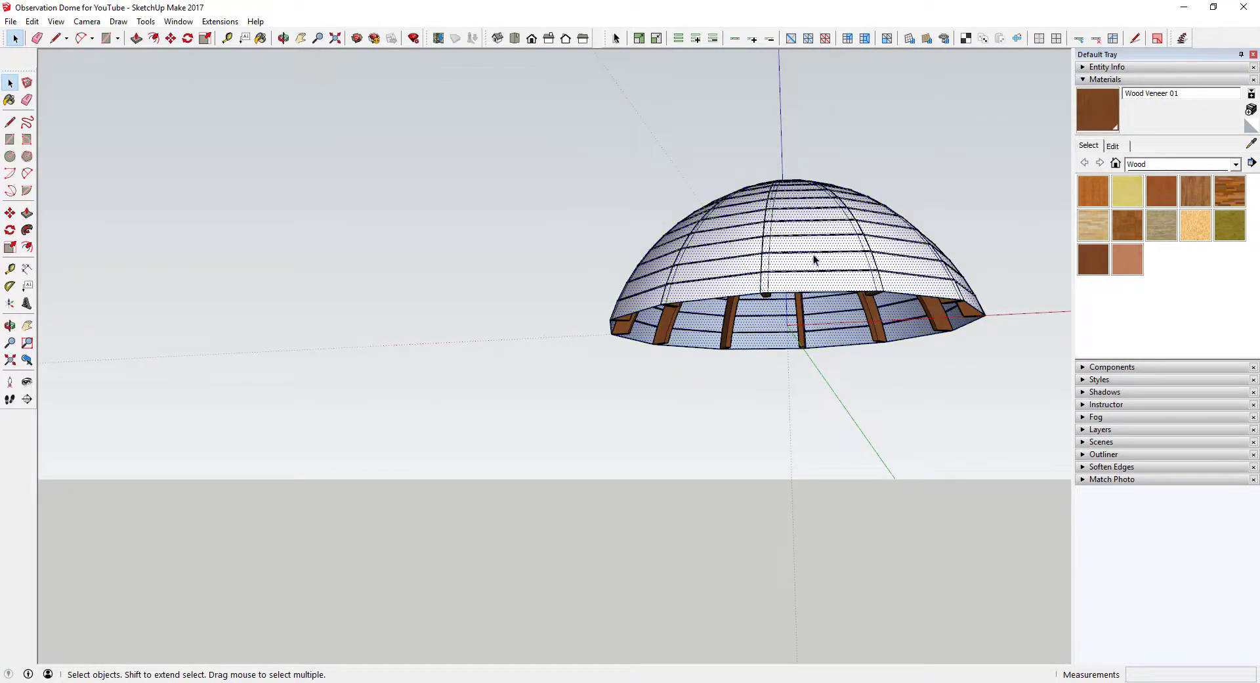
middle_click_drag(816, 259, 856, 247)
scroll(825, 222, "up", 4)
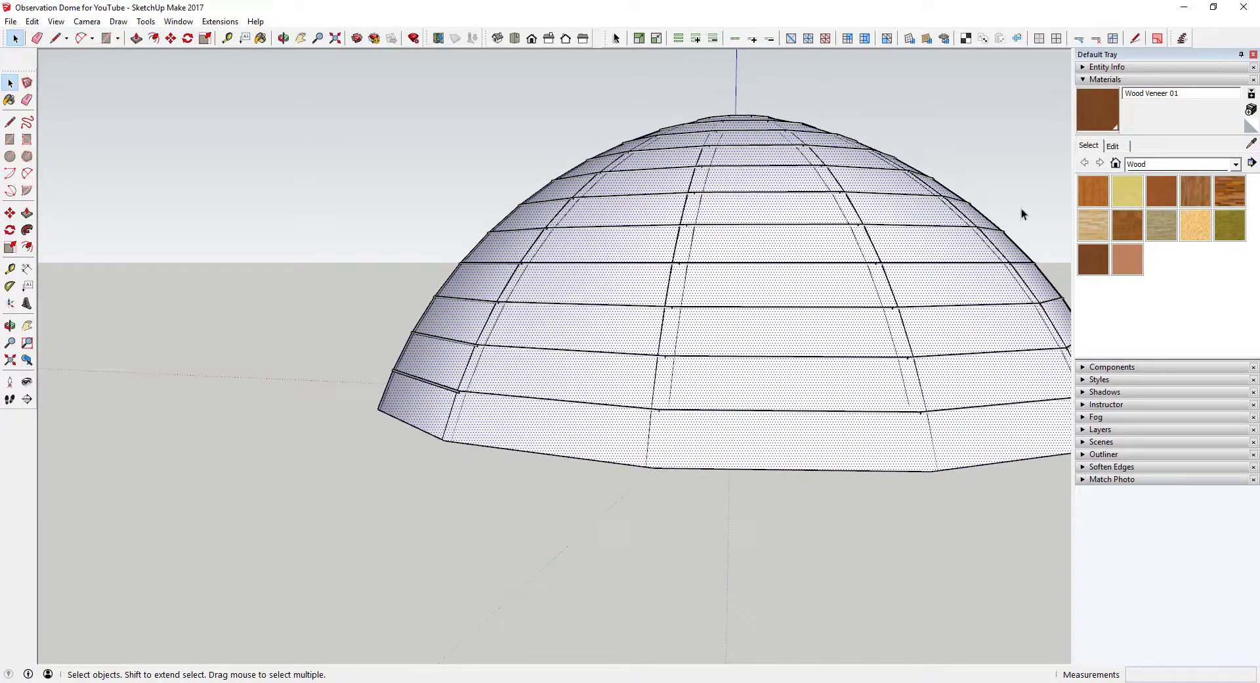
left_click(1144, 163)
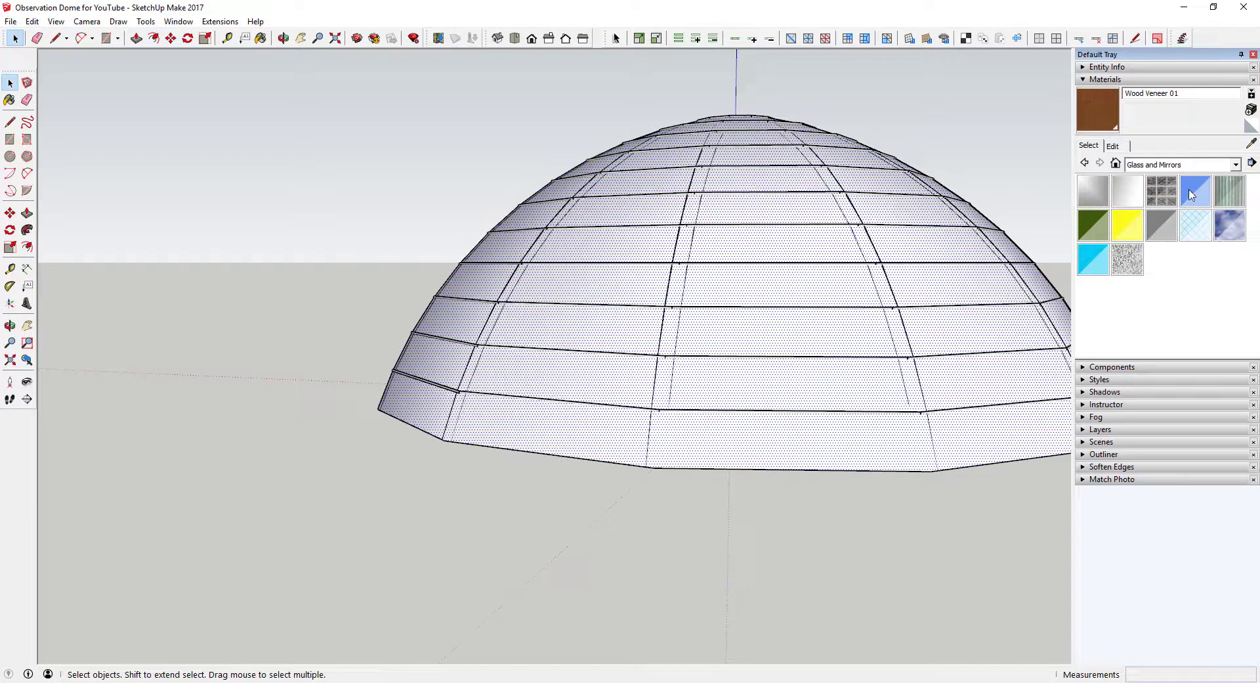
left_click(1192, 194)
left_click(800, 288)
middle_click_drag(768, 311, 778, 266)
scroll(760, 328, "up", 7)
Switch Materials to Colors and pick black Color M09, undoing an accidental fill on the glass.
mouse_move(761, 329)
middle_mouse_down()
mouse_move(801, 335)
mouse_move(788, 304)
mouse_move(667, 338)
middle_mouse_up()
left_click(663, 325)
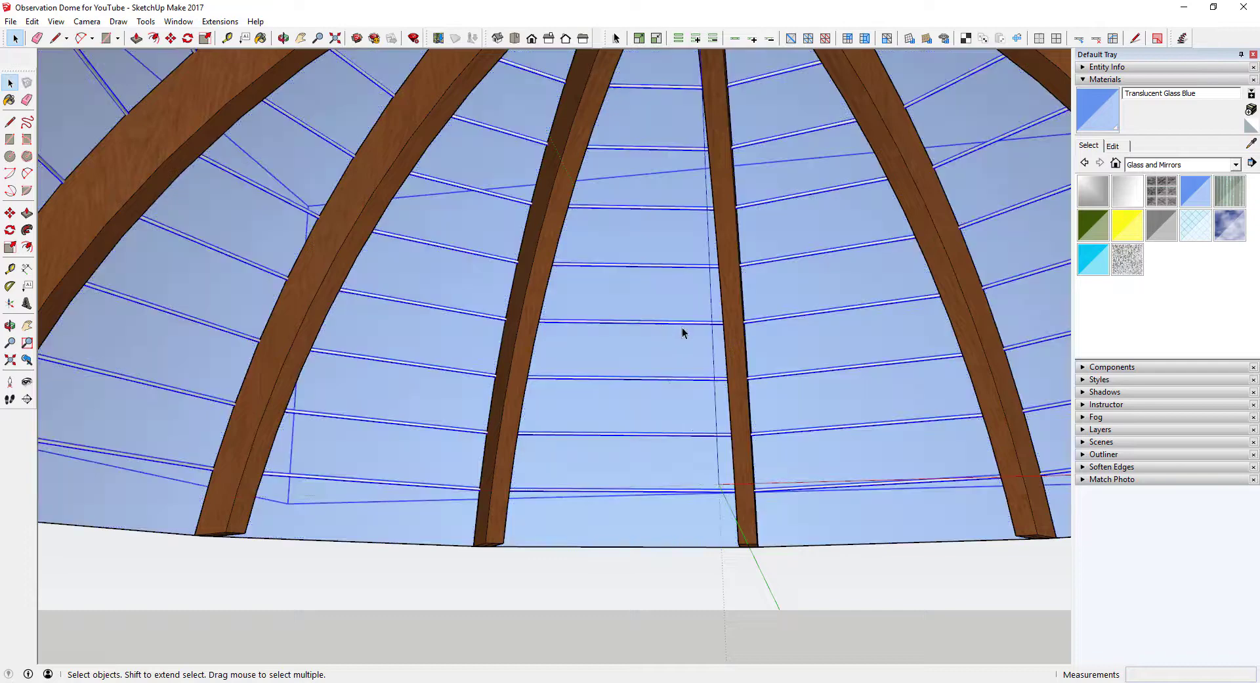
left_click(1158, 169)
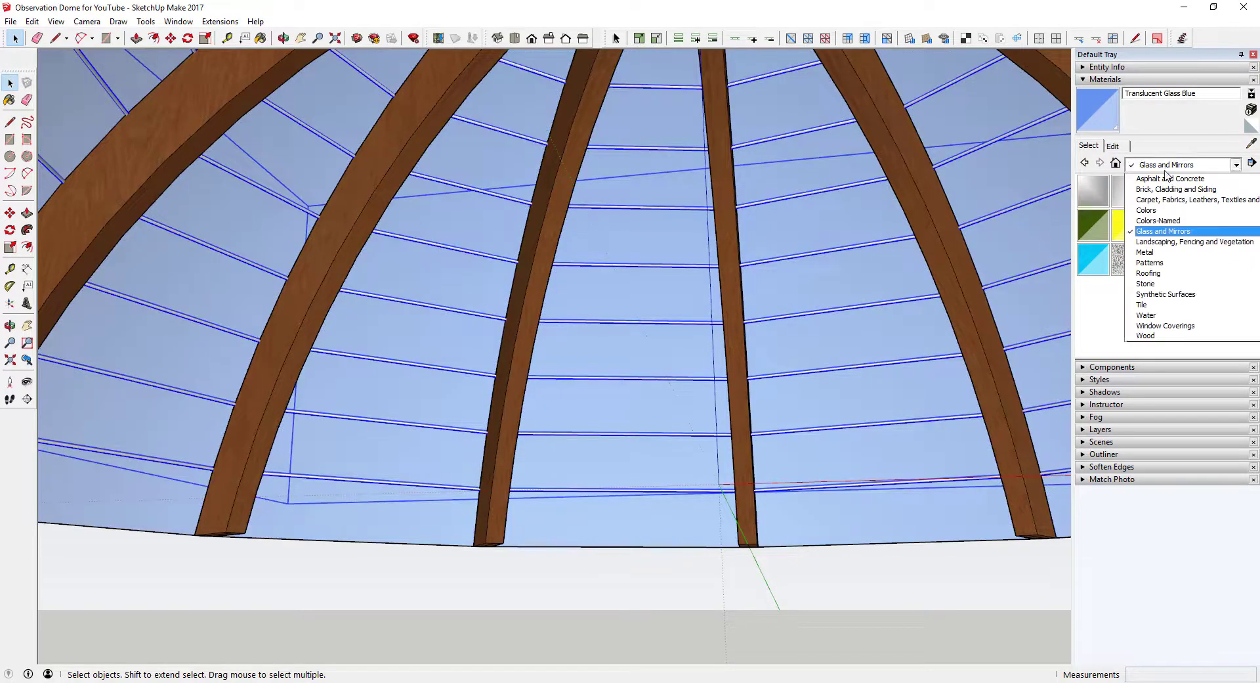
left_click(1167, 214)
scroll(1167, 282, "down", 5)
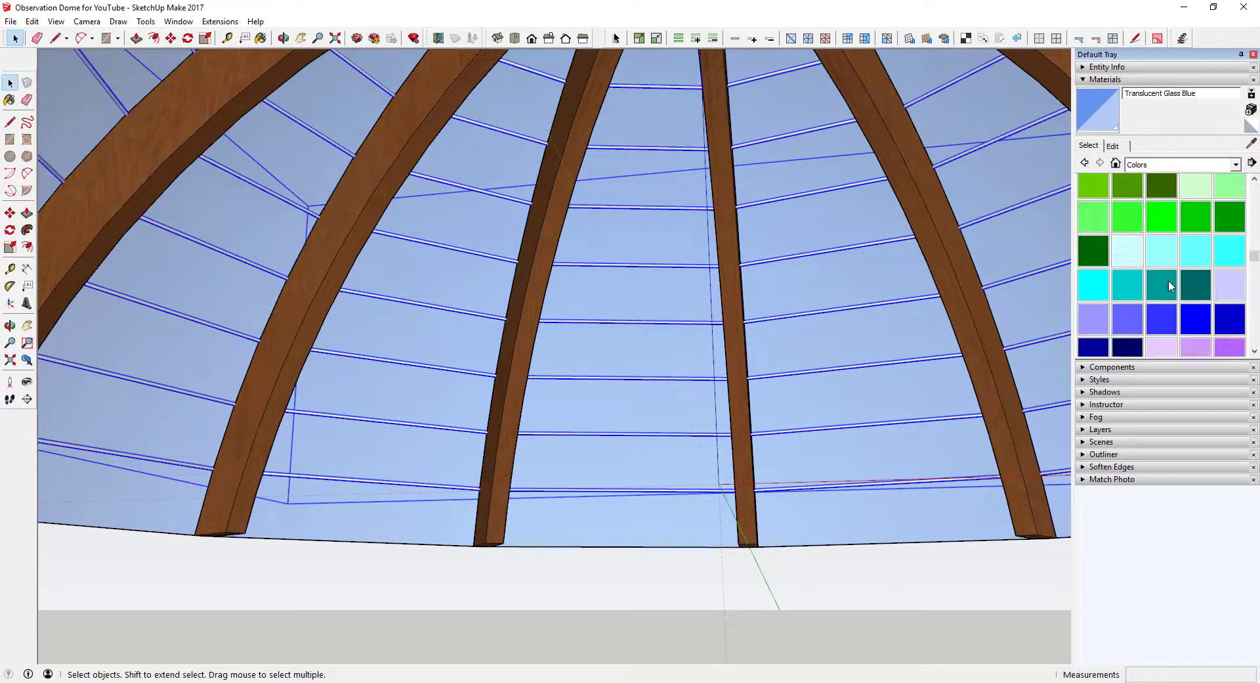
left_click(1094, 191)
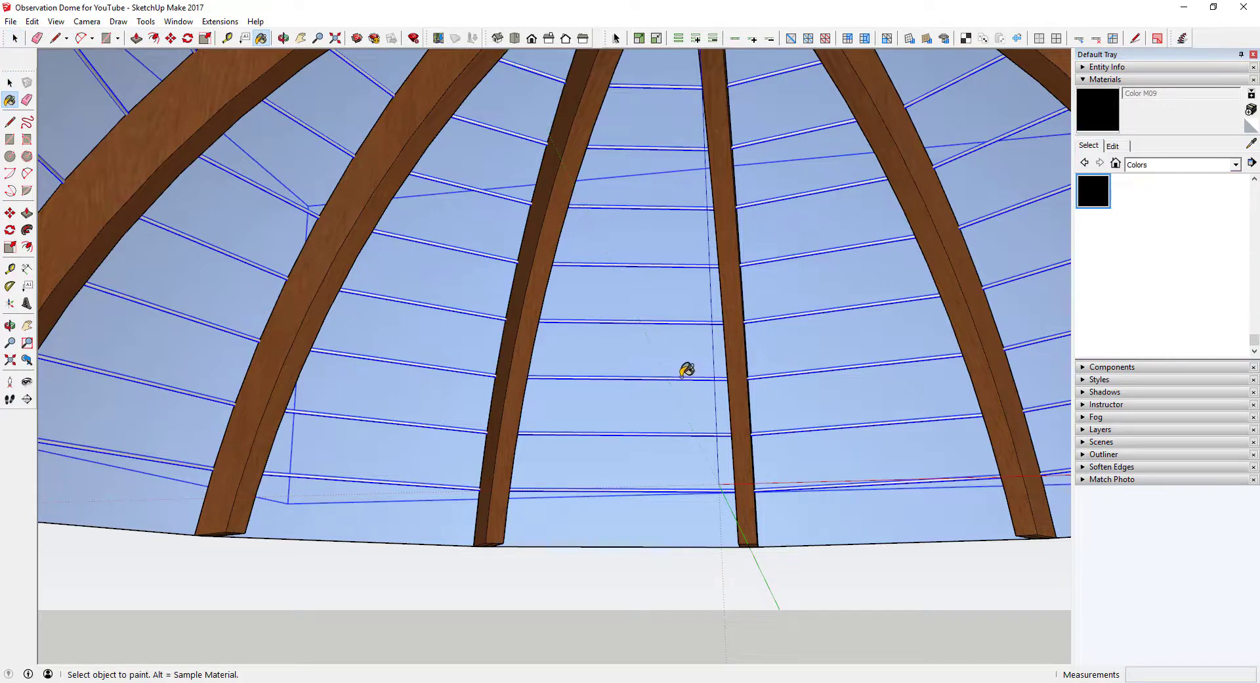
left_click(686, 370)
key("ctrl+z")
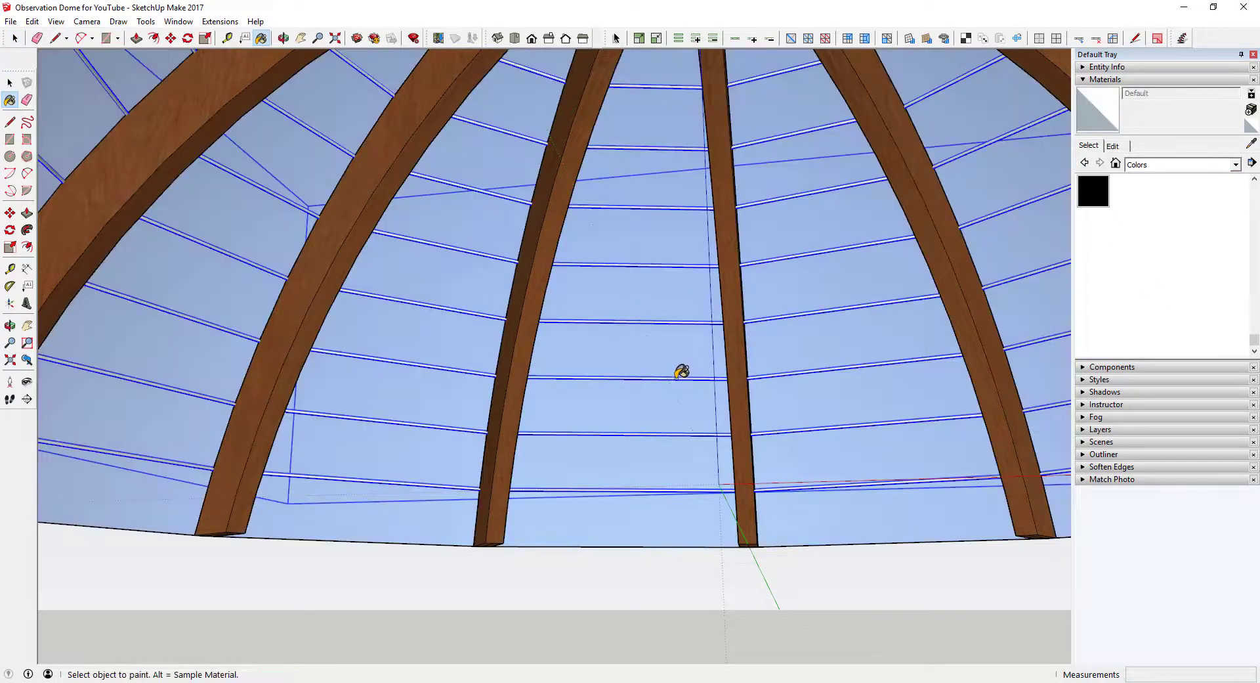
Paint the horizontal ring tubes with black Color M09.
scroll(750, 373, "up", 6)
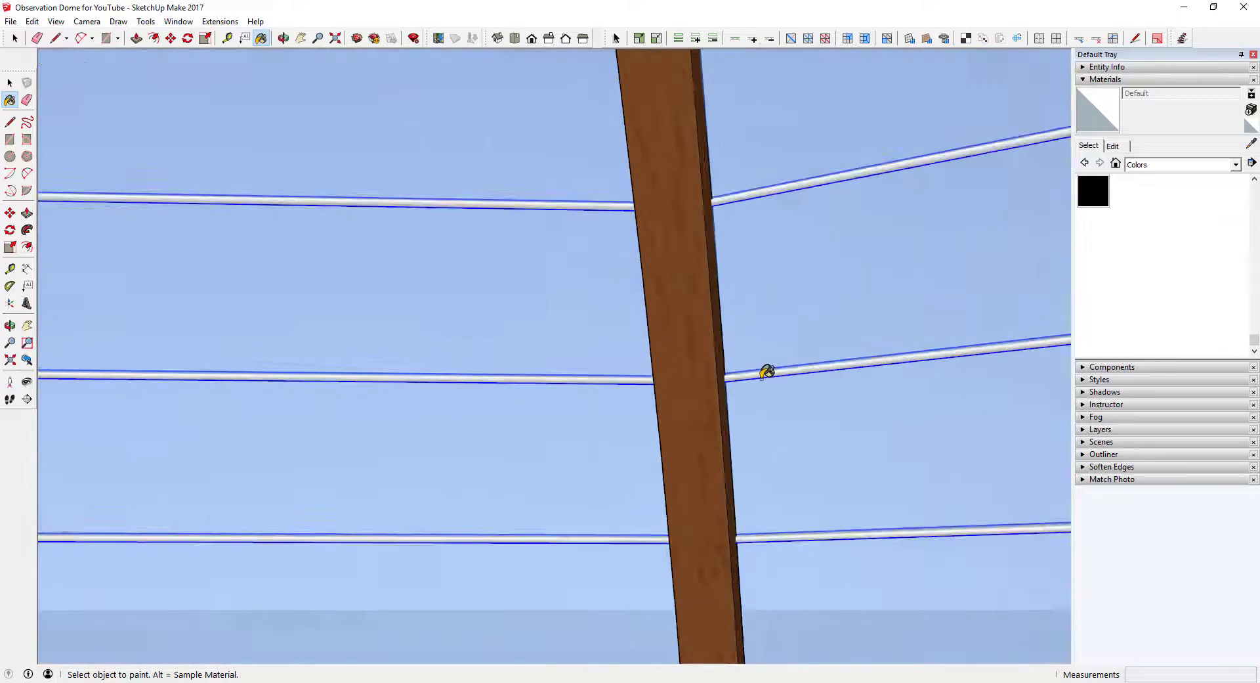
scroll(761, 366, "down", 3)
key("space")
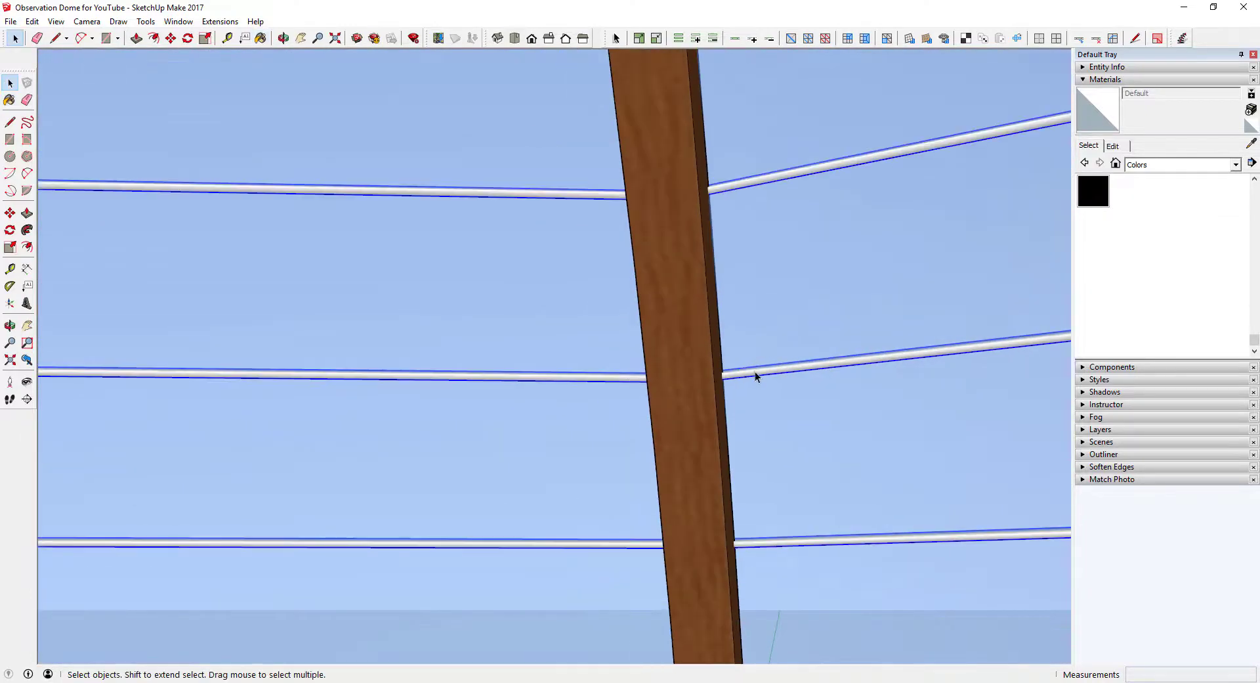
left_click(1093, 197)
left_click(775, 359)
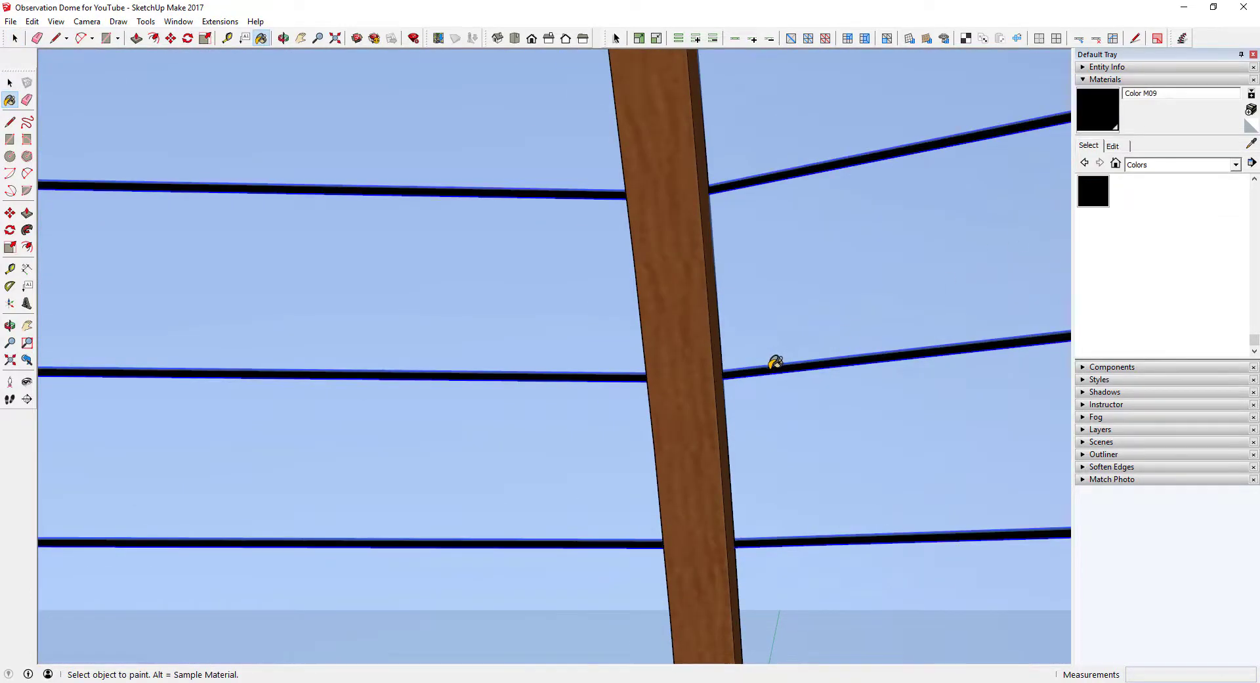
key("space")
scroll(755, 355, "down", 6)
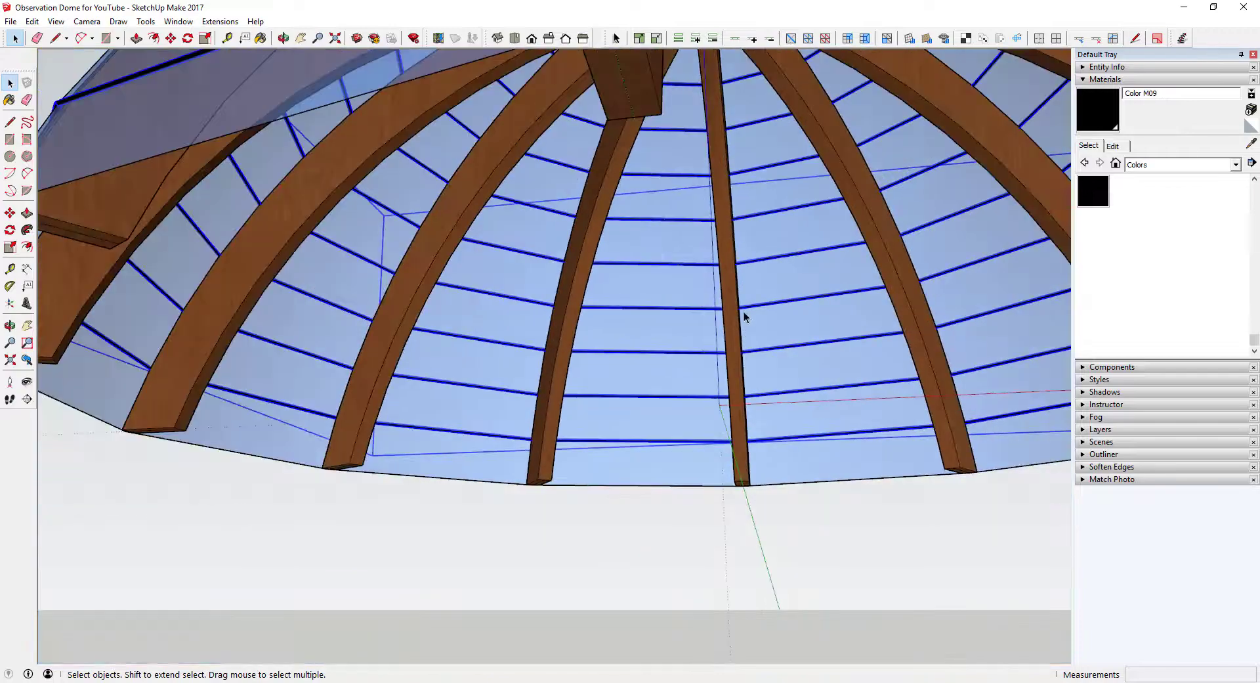
middle_click_drag(744, 312, 738, 361)
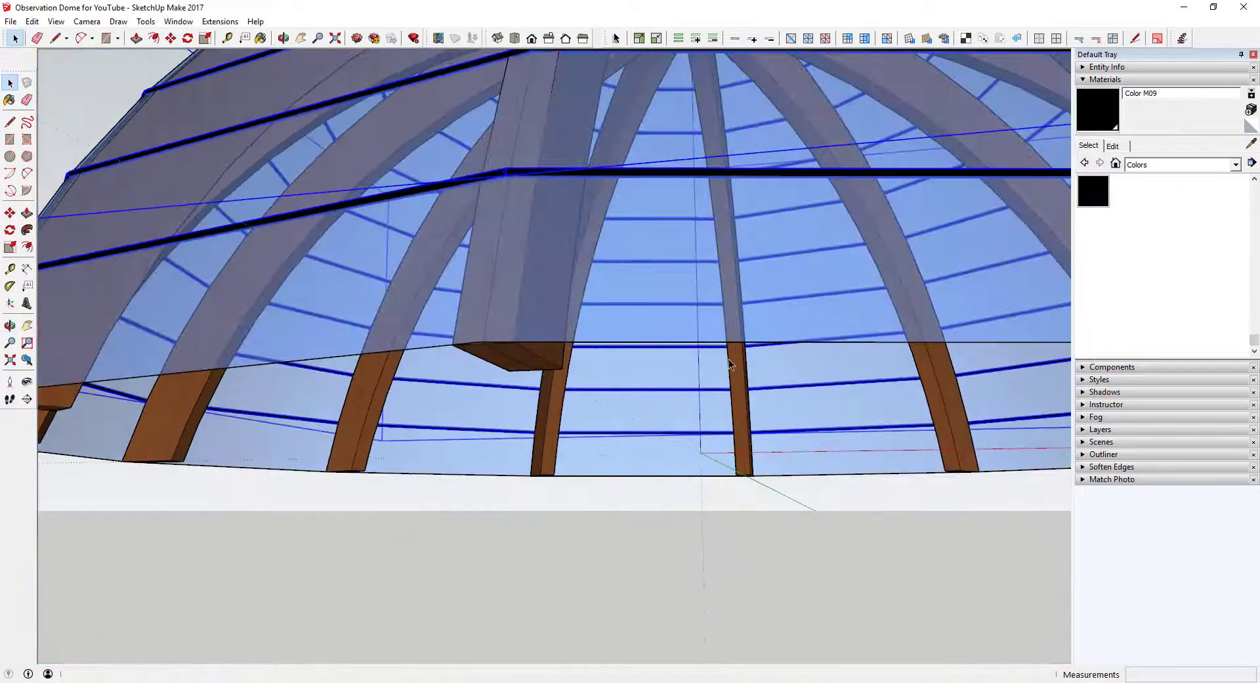
Clear the selection and look up into the dome from inside.
left_click(713, 541)
middle_click_drag(707, 433, 704, 403)
scroll(704, 405, "up", 3)
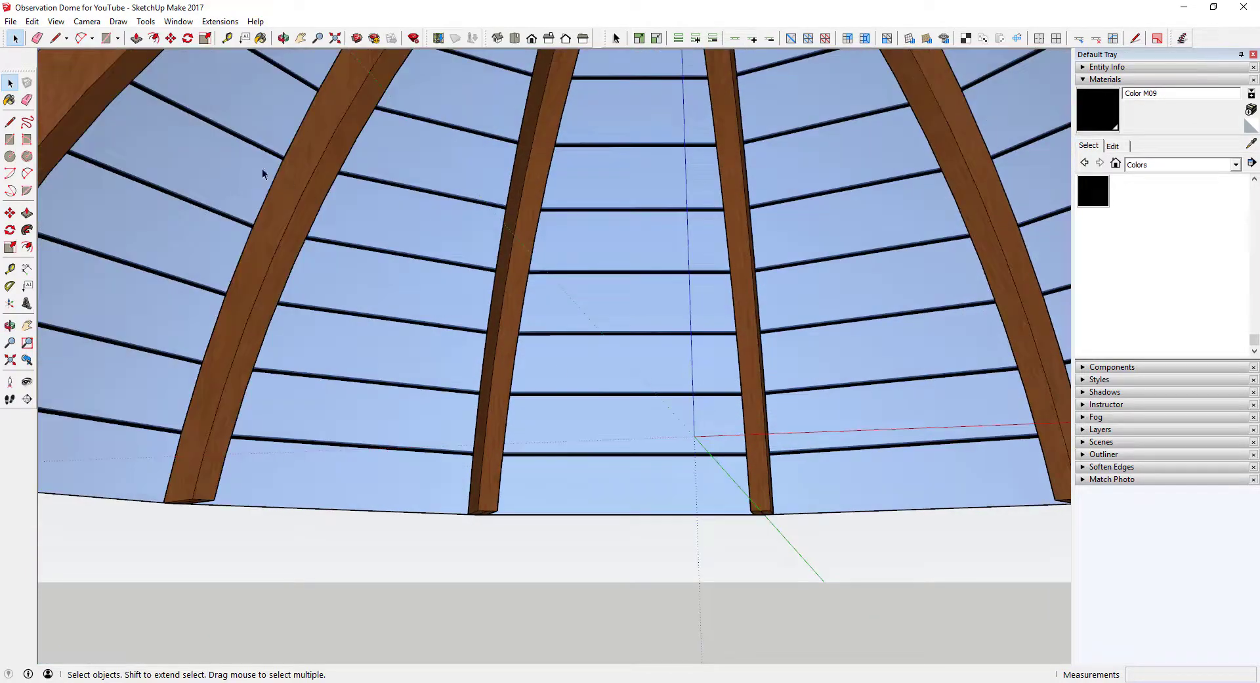
left_click(27, 381)
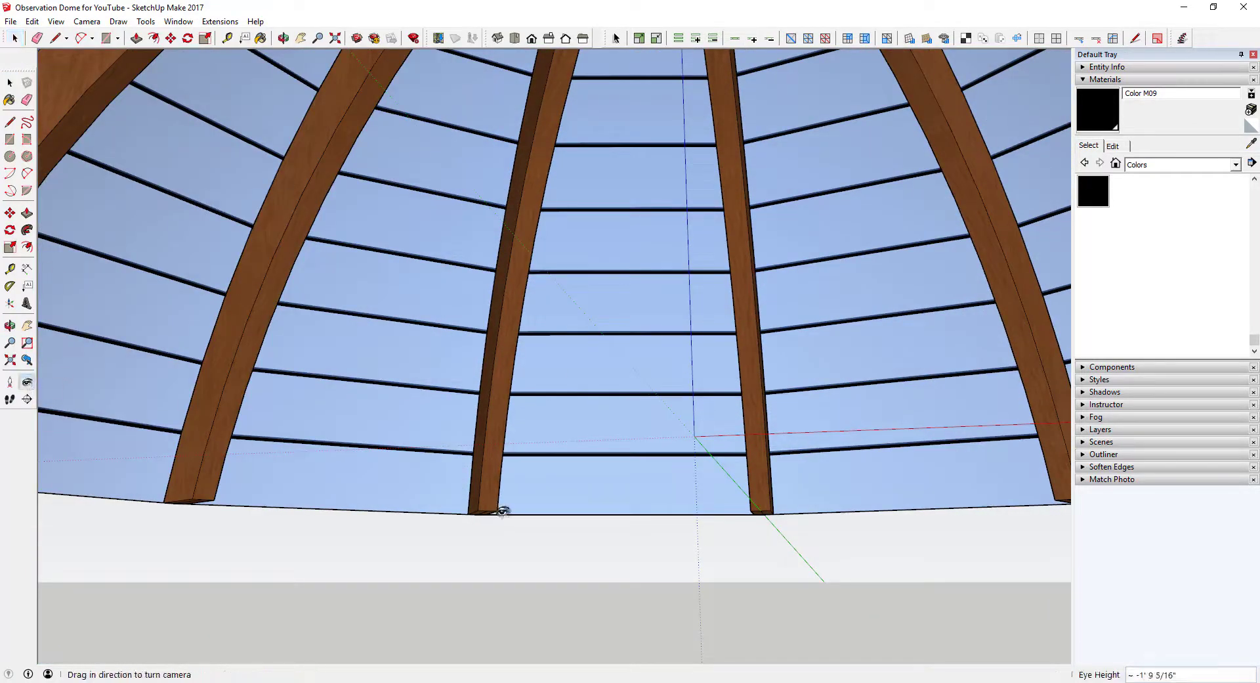
left_click_drag(502, 511, 578, 439)
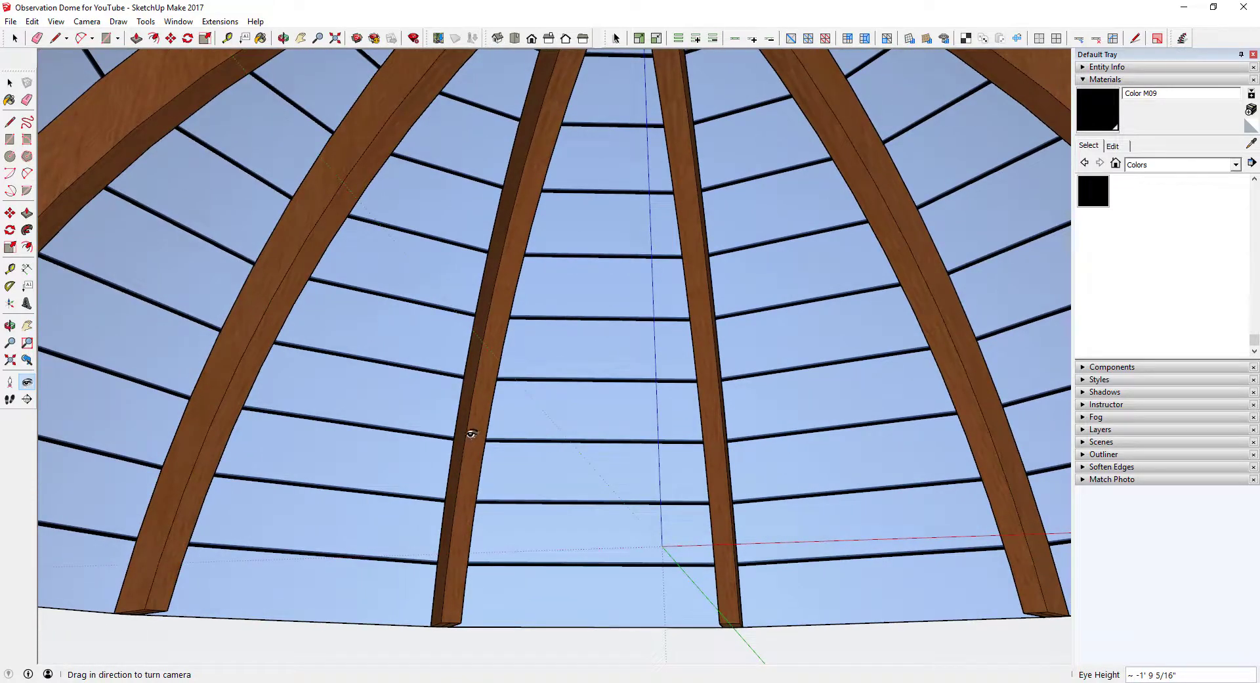
key("space")
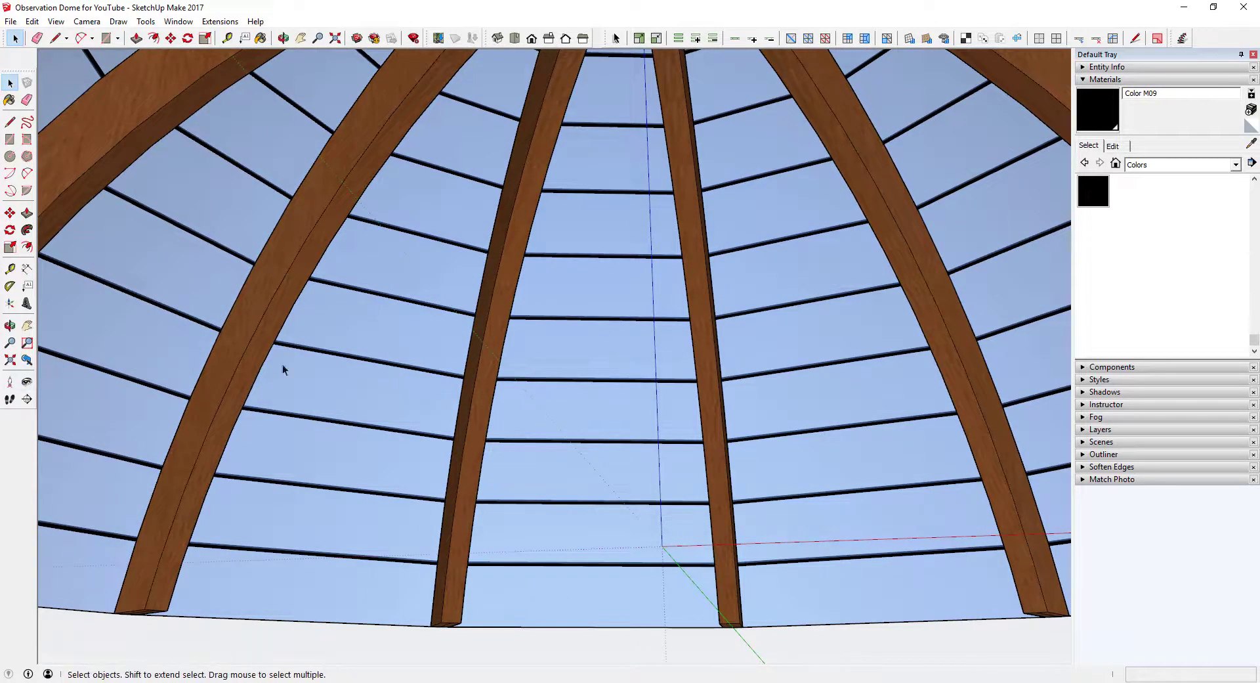
scroll(589, 410, "down", 6)
middle_click_drag(601, 319, 581, 341)
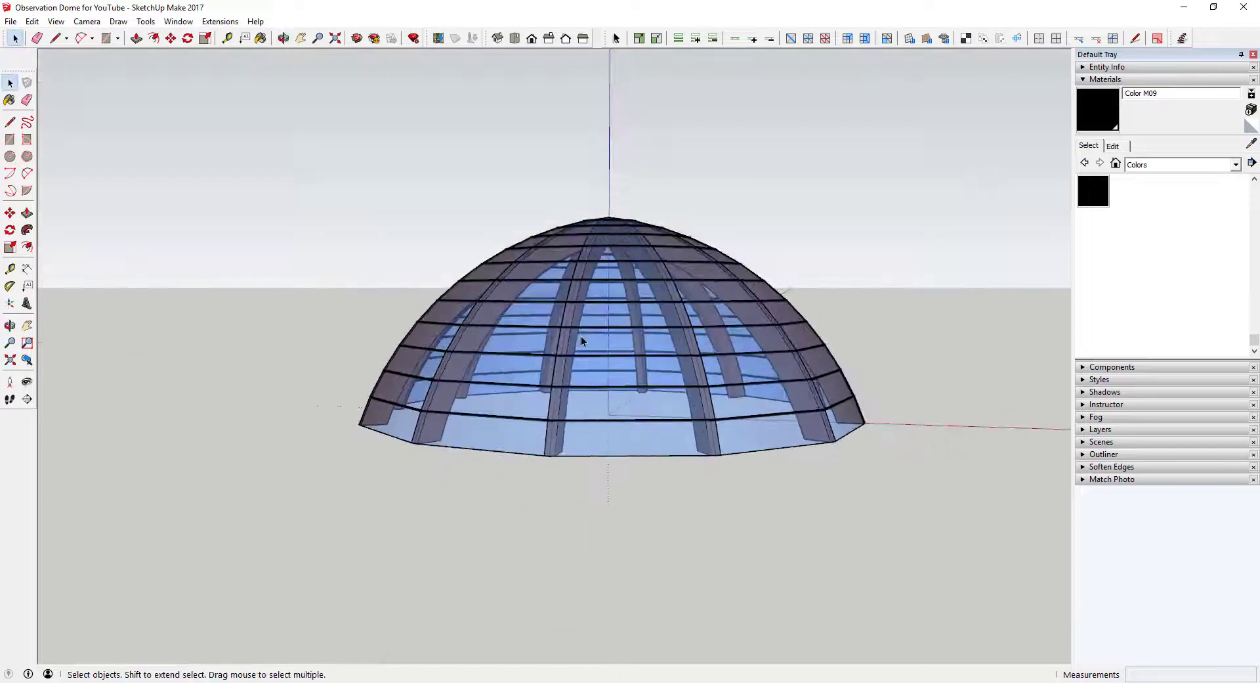
scroll(592, 383, "up", 10)
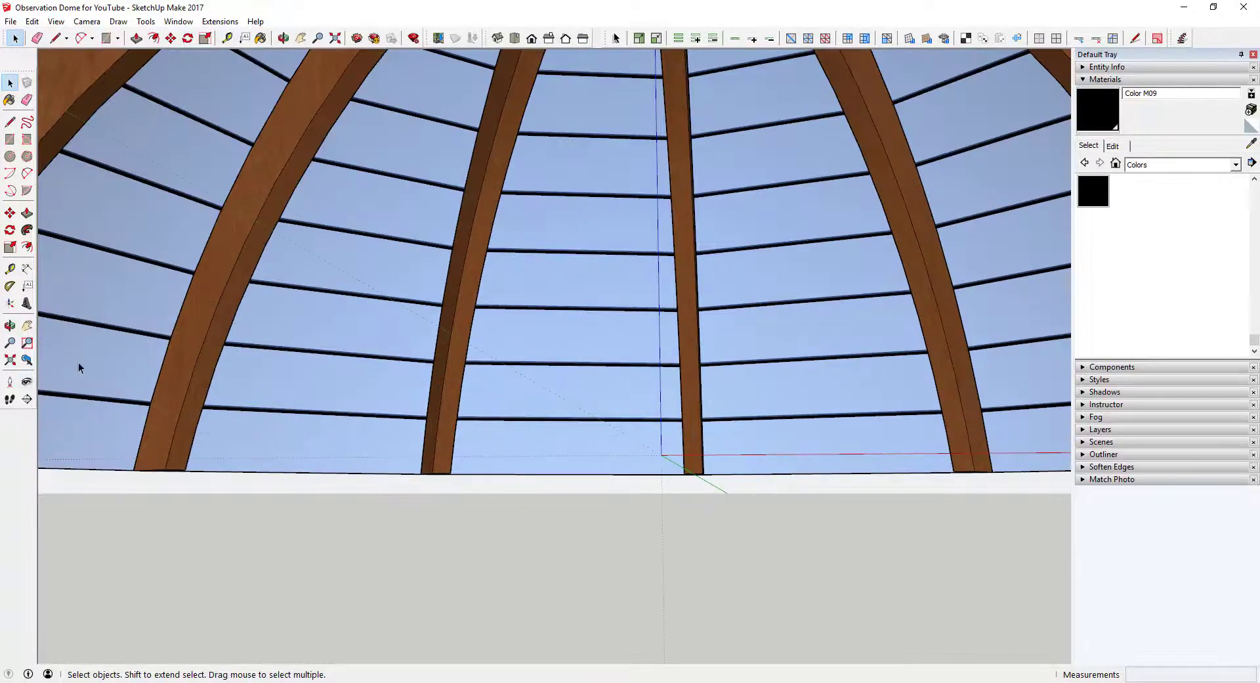
Frame the apex from inside with a field of view near 53 degrees, then select everything.
left_click(27, 381)
left_click_drag(388, 410, 624, 481)
left_click(10, 342)
left_click_drag(620, 340, 611, 356, "shift")
left_click(27, 381)
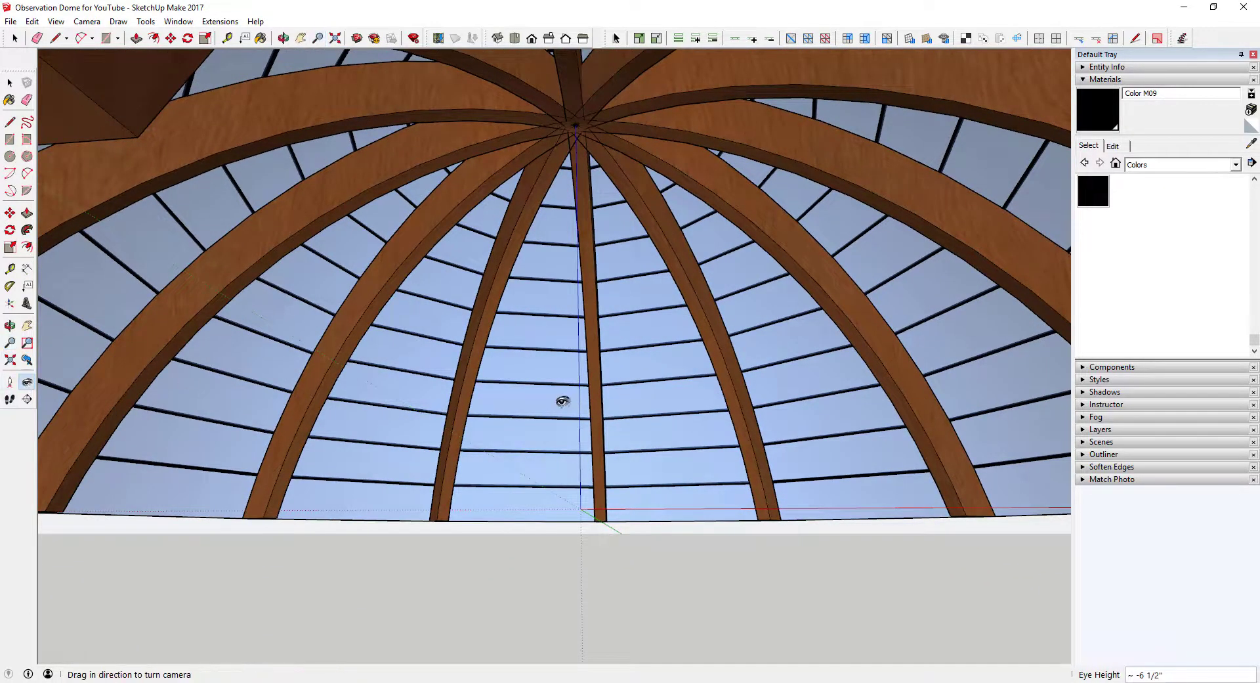
left_click_drag(563, 402, 514, 464)
key("o")
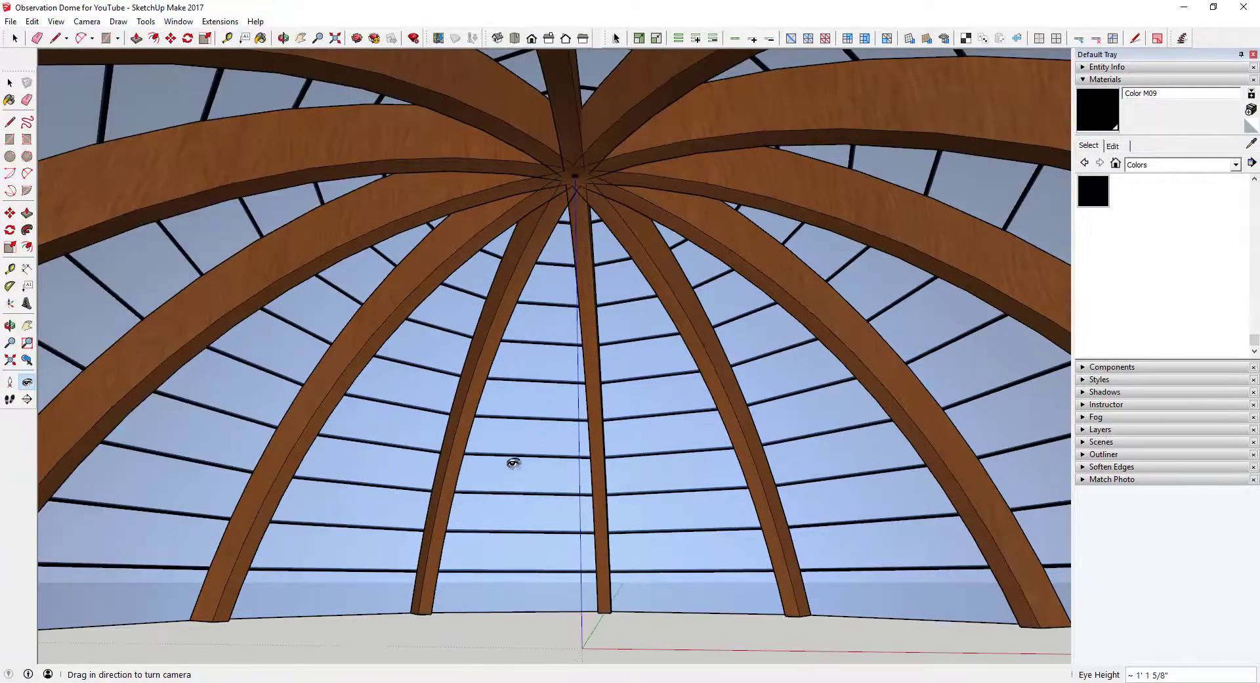
left_click(9, 342)
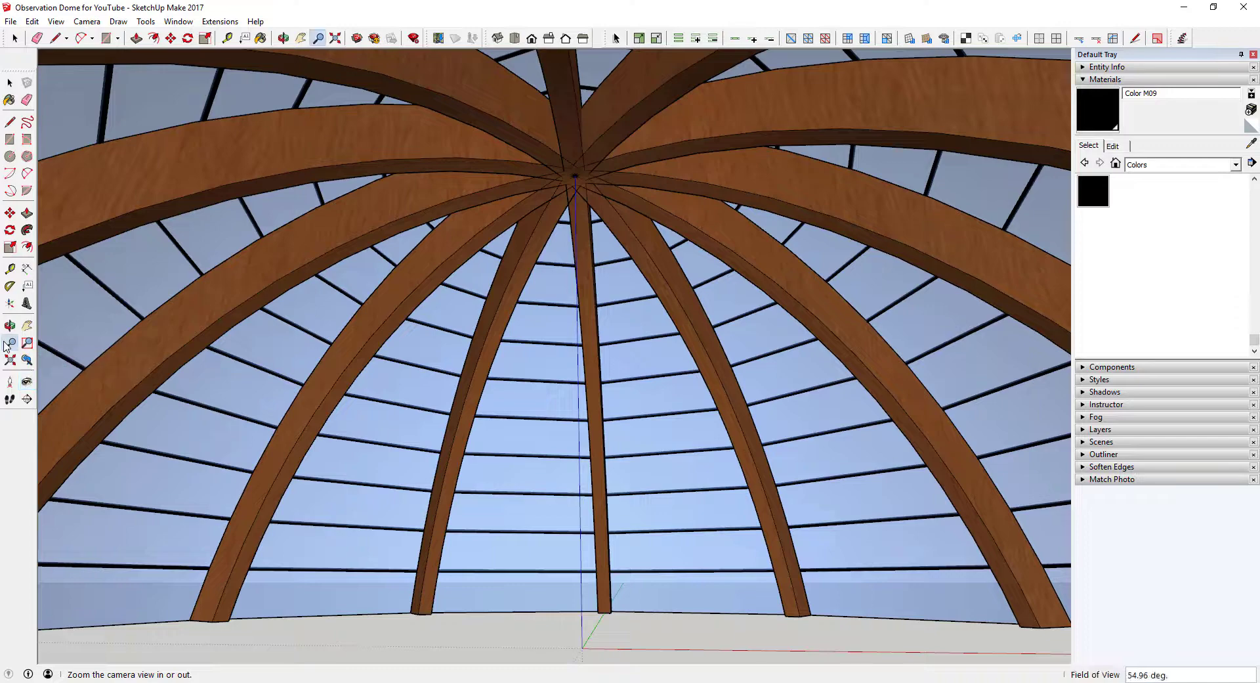
left_click_drag(612, 511, 631, 563, "shift")
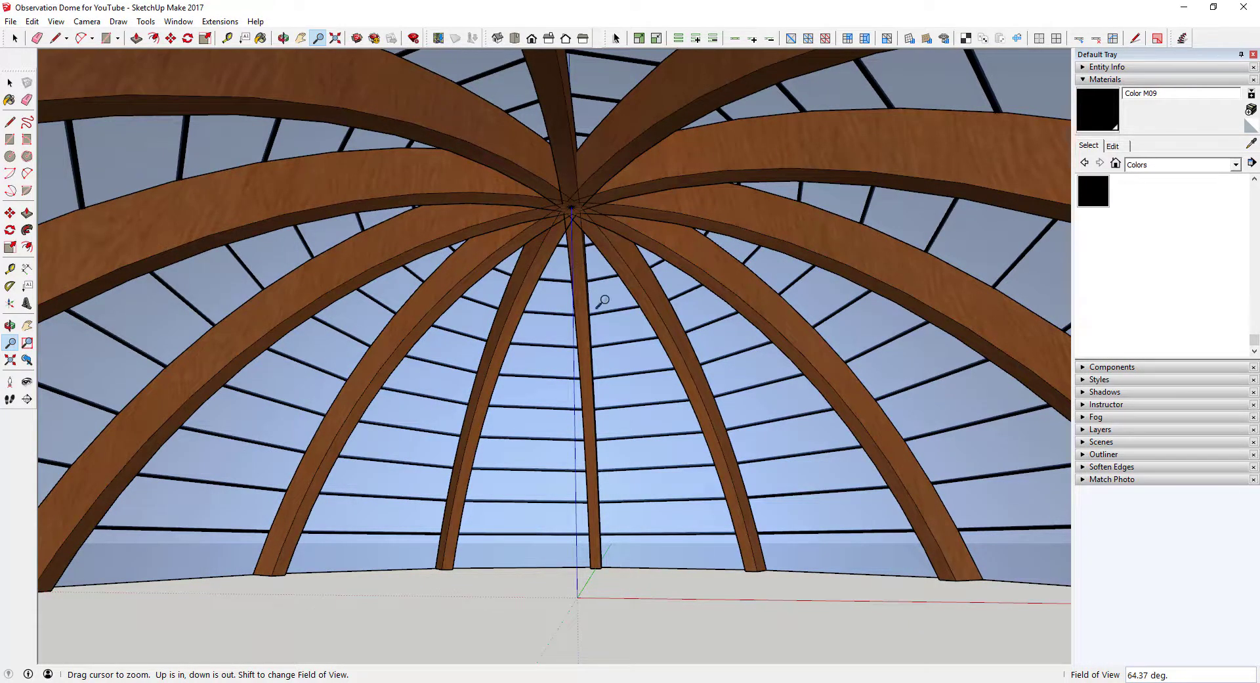
mouse_move(603, 301)
left_mouse_down("shift")
mouse_move(615, 534)
mouse_move(620, 287)
left_mouse_up("shift")
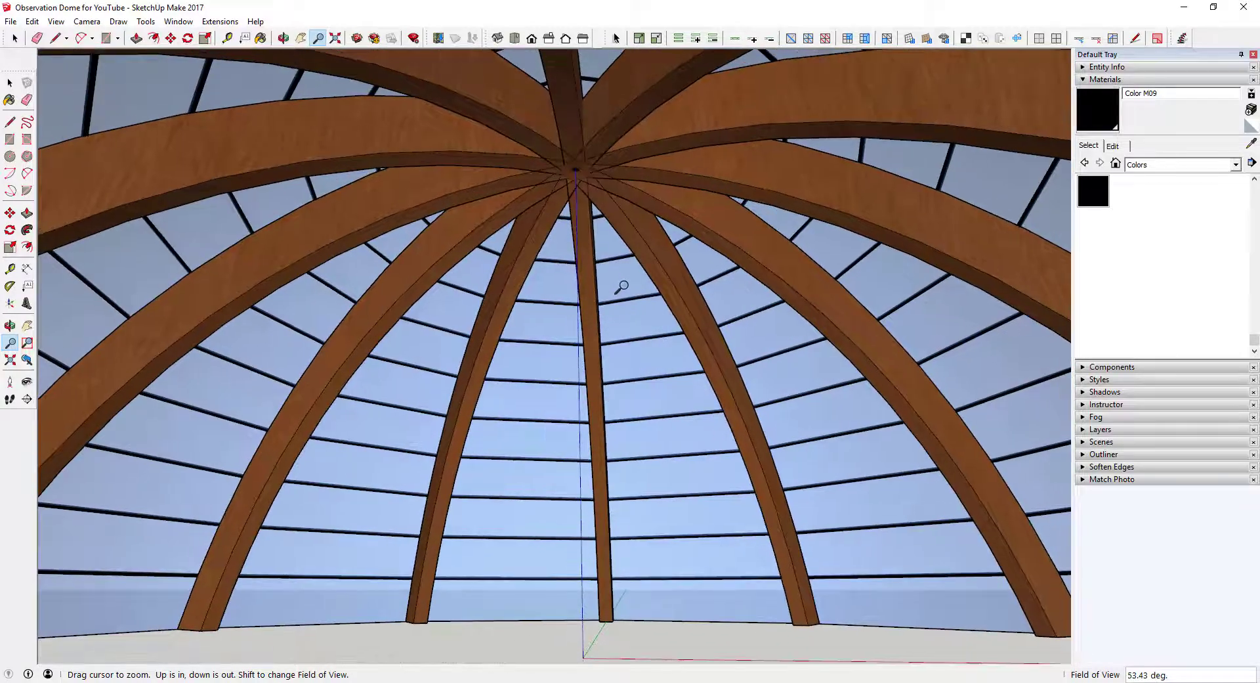
left_click(27, 382)
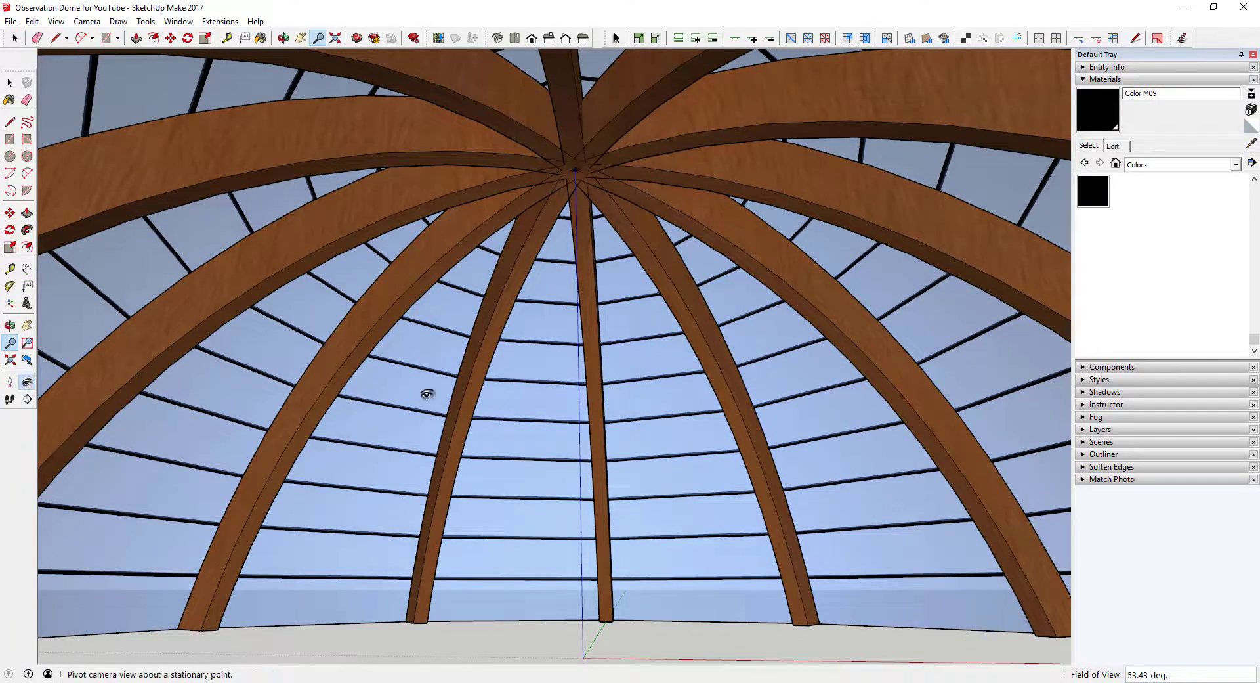
key("space")
key("ctrl+a")
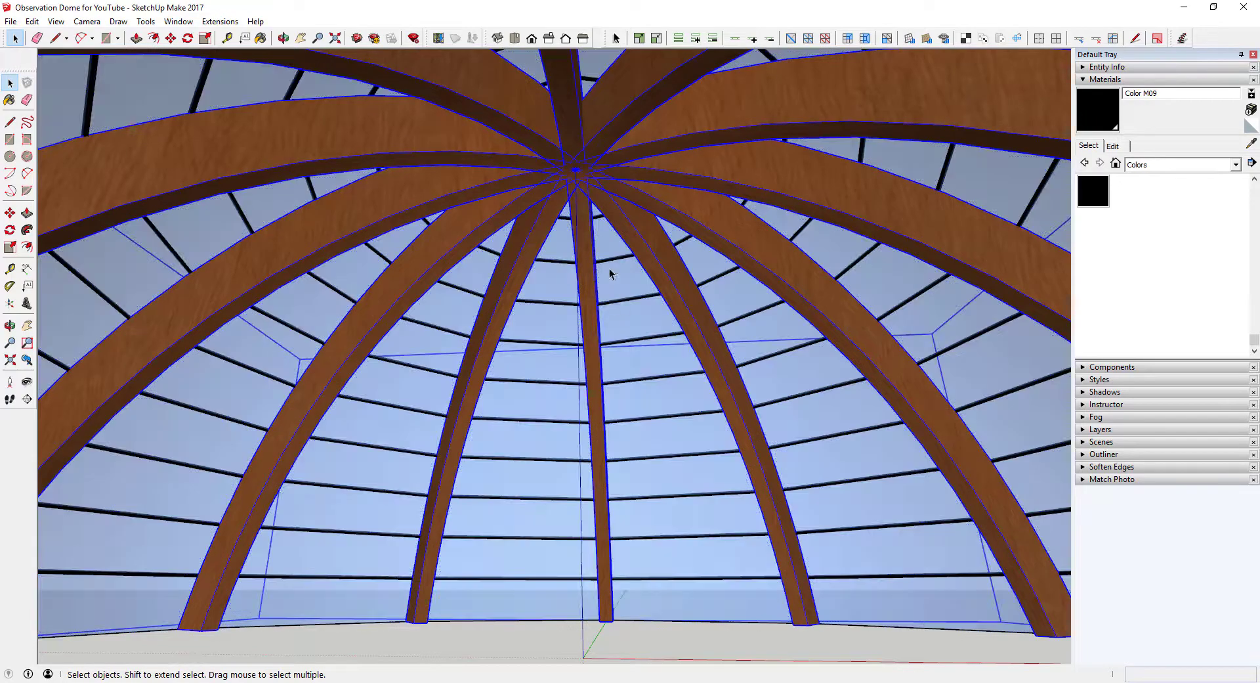
Scale the dome's height down slightly as a first attempt.
key("s")
scroll(580, 348, "down", 5)
middle_click_drag(581, 350, 593, 430)
scroll(593, 430, "down", 5)
scroll(589, 245, "up", 5)
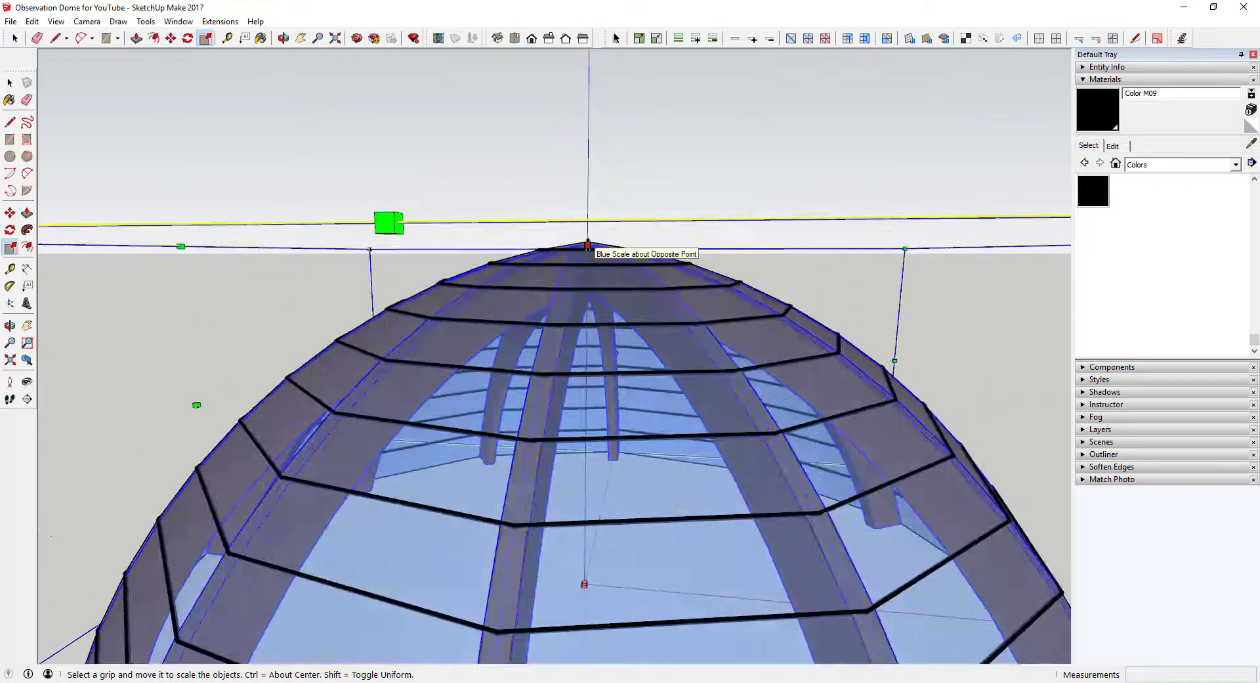
left_click_drag(588, 246, 588, 266)
scroll(754, 447, "down", 6)
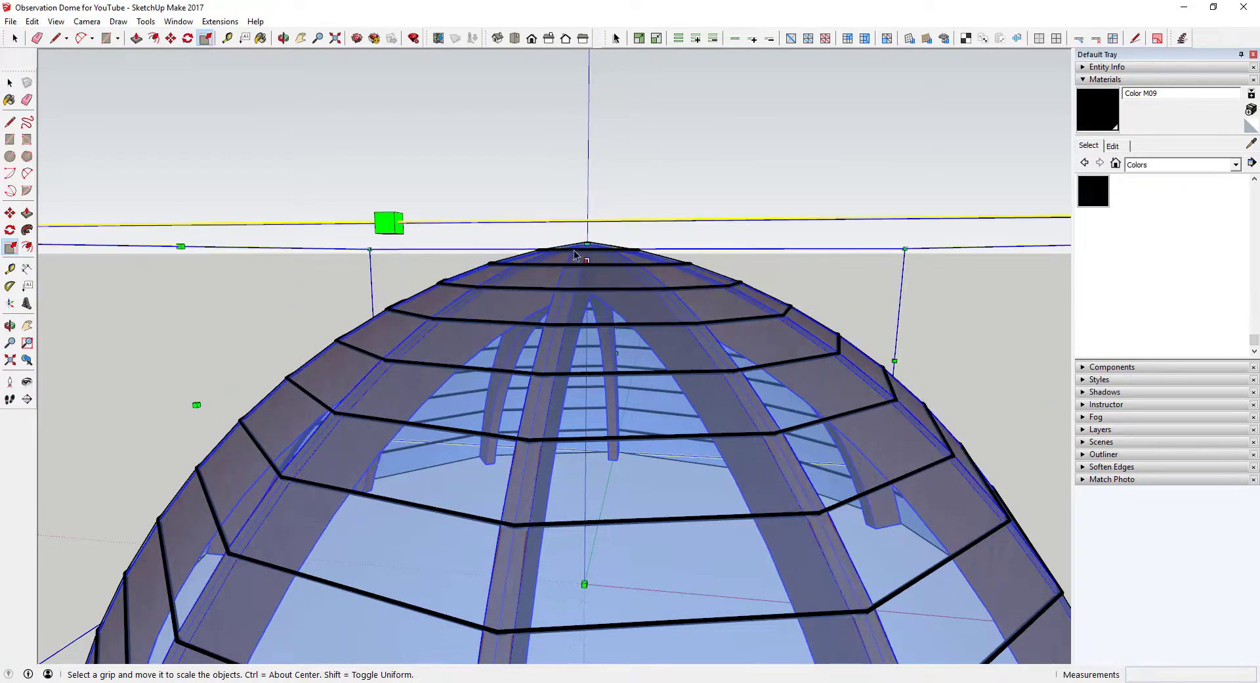
key("space")
Select the glass panels with the ribs and scale their height to 0.84.
left_click_drag(816, 537, 512, 315)
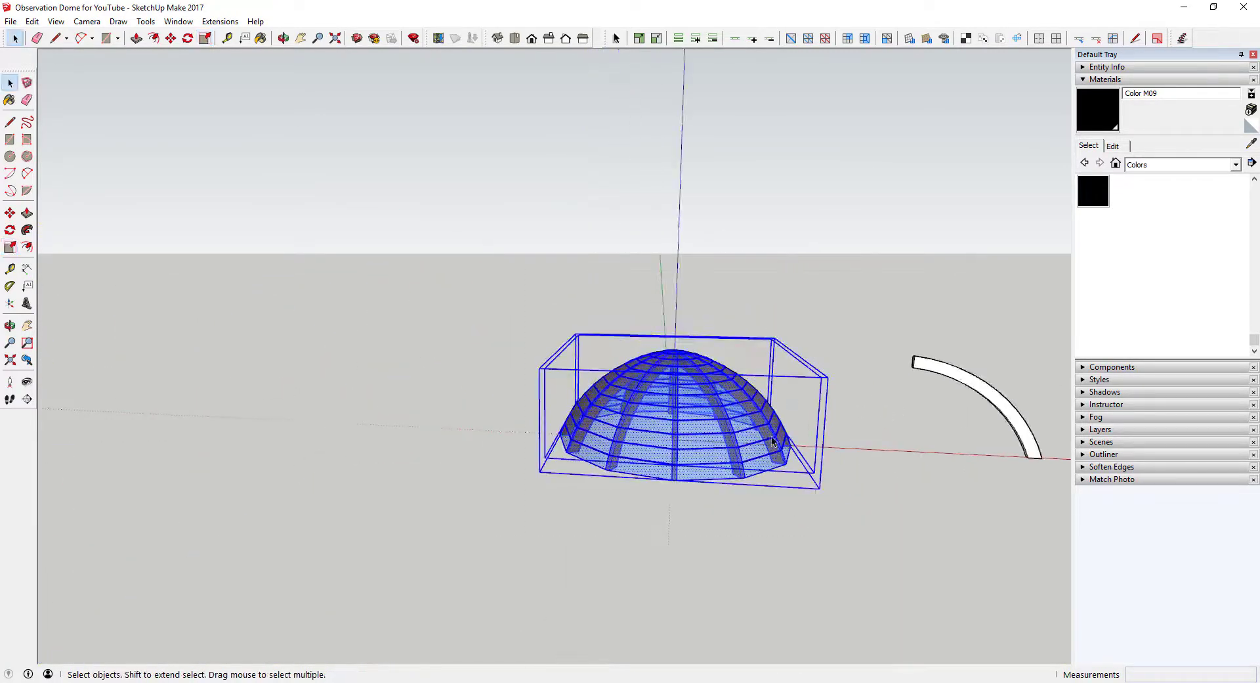
key("s")
scroll(732, 360, "up", 5)
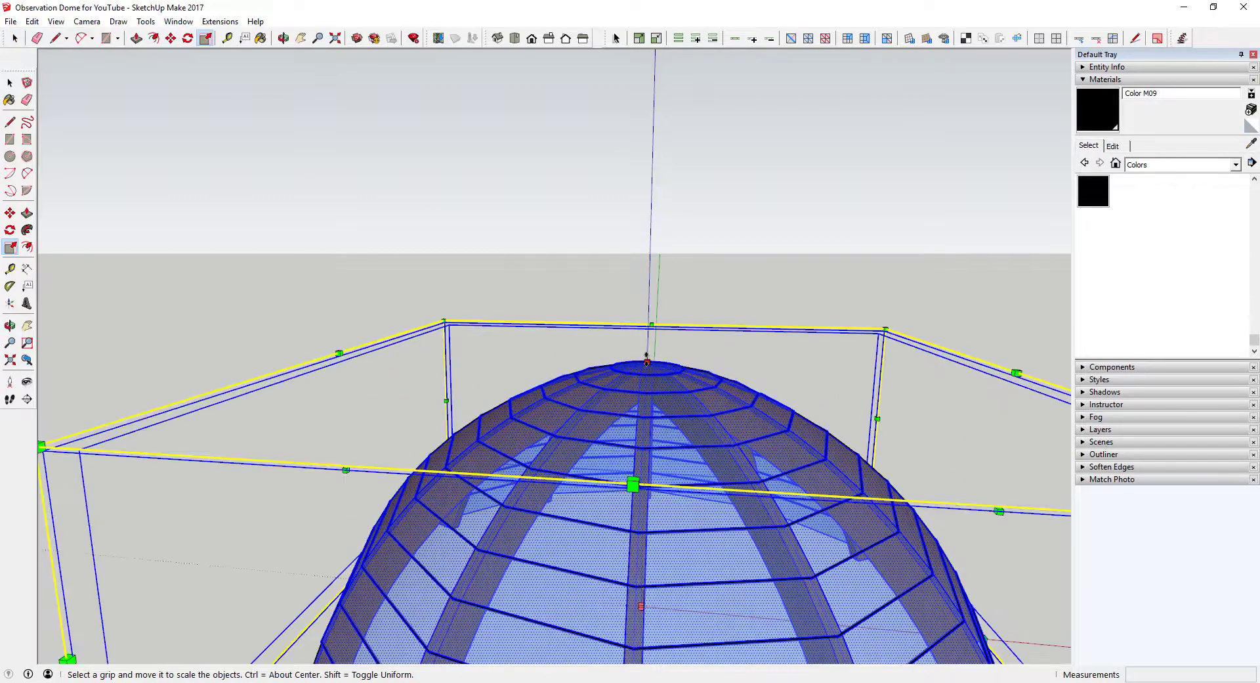
left_click_drag(650, 358, 647, 412)
scroll(676, 353, "down", 5)
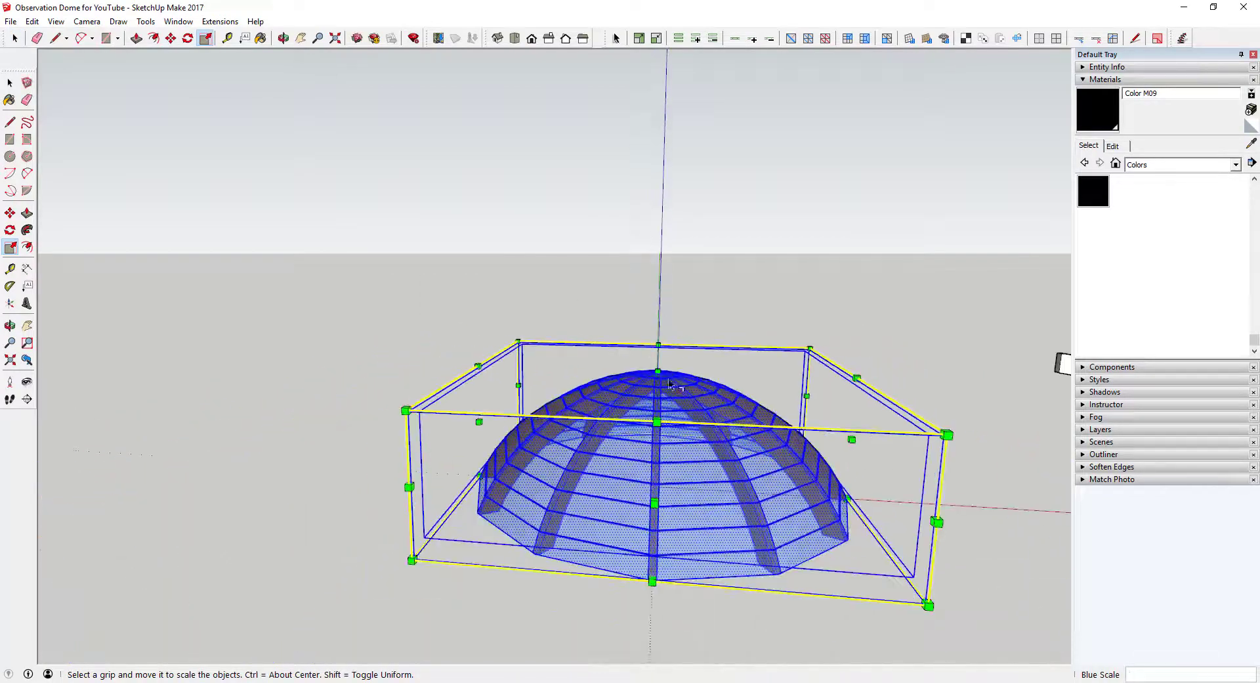
View the flattened dome from beneath, tilting up toward the apex.
middle_click_drag(661, 512, 686, 488)
scroll(677, 461, "up", 4)
scroll(676, 460, "up", 3)
scroll(673, 495, "up", 5)
scroll(674, 490, "up", 2)
scroll(686, 488, "up", 3)
scroll(680, 482, "down", 2)
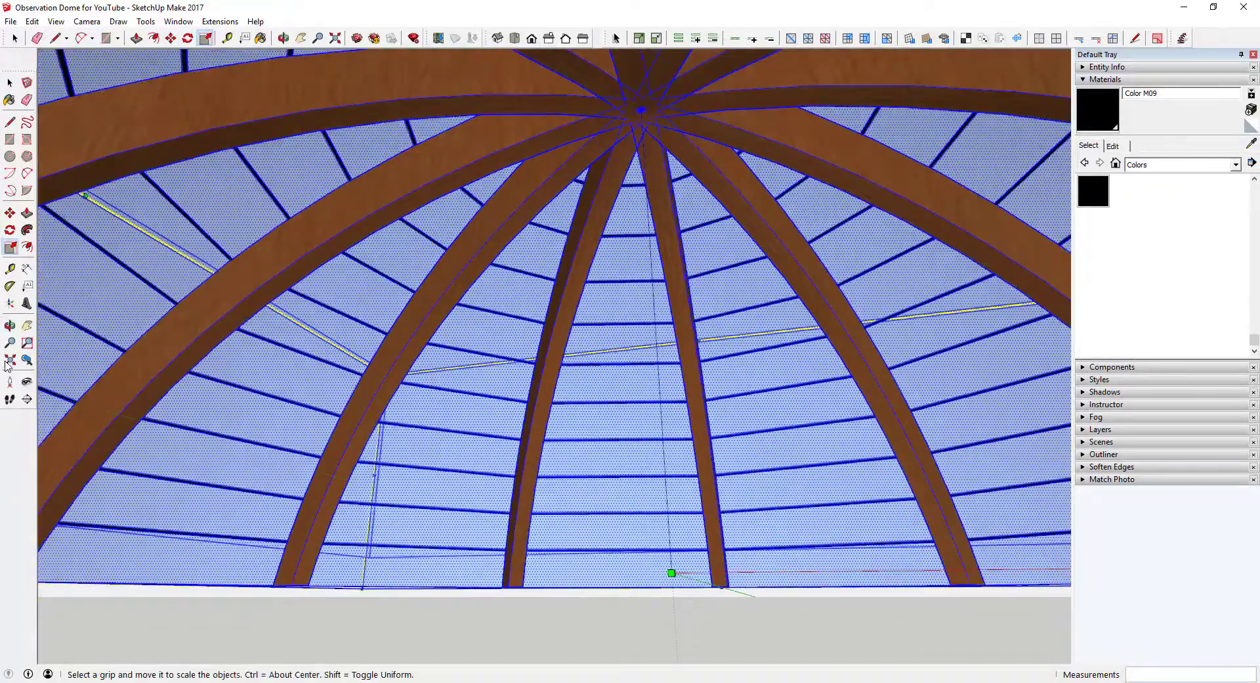
left_click(27, 381)
left_click_drag(617, 269, 625, 164)
key("space")
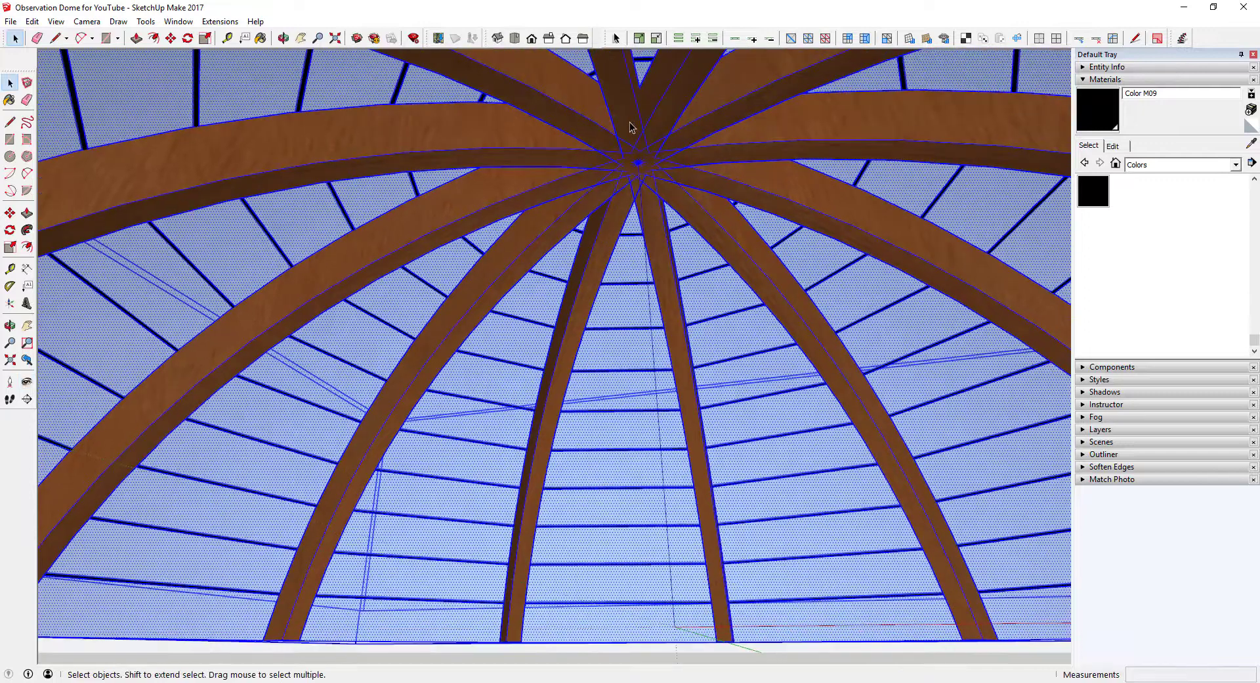
Open the apex rib component and intersect its faces with the model.
left_click(630, 126)
double_click(627, 127)
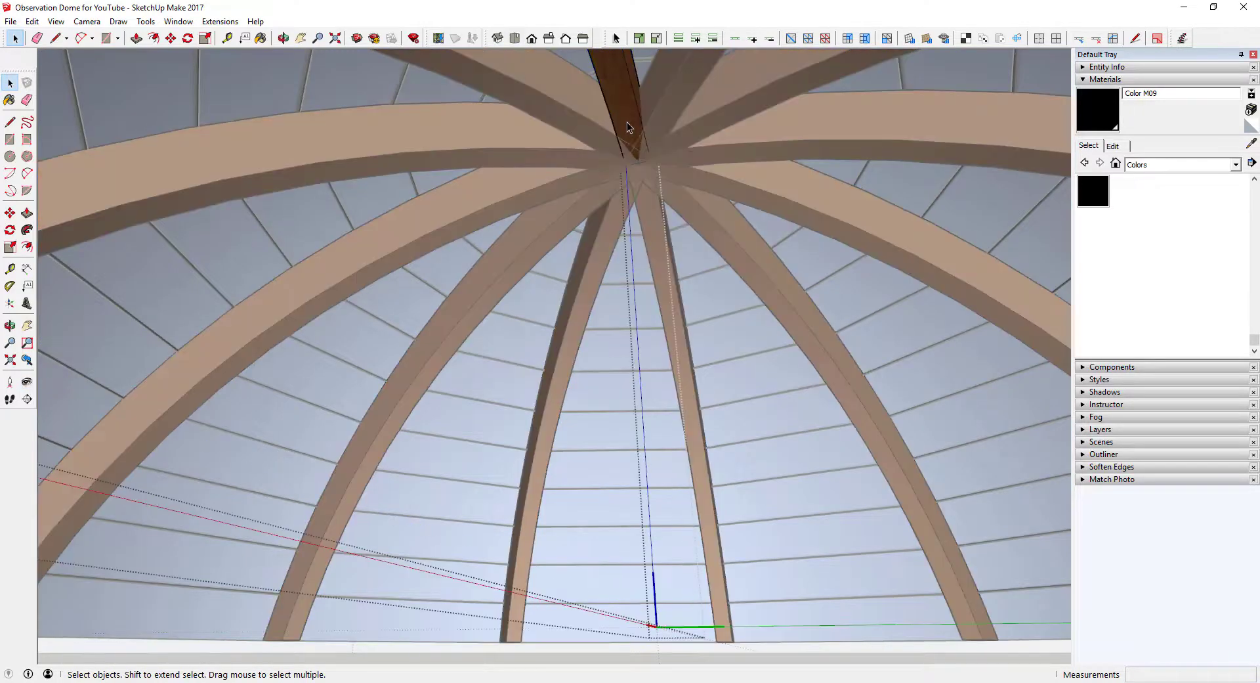
right_click(629, 139)
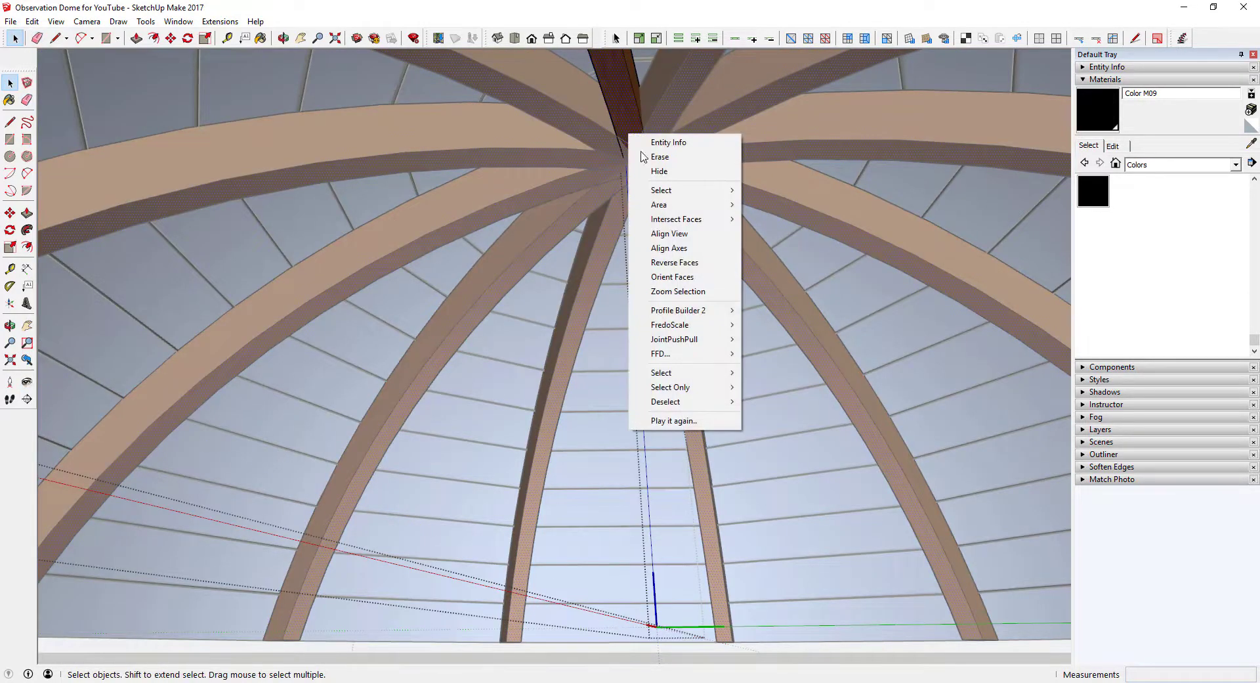
mouse_move(696, 219)
left_click(779, 225)
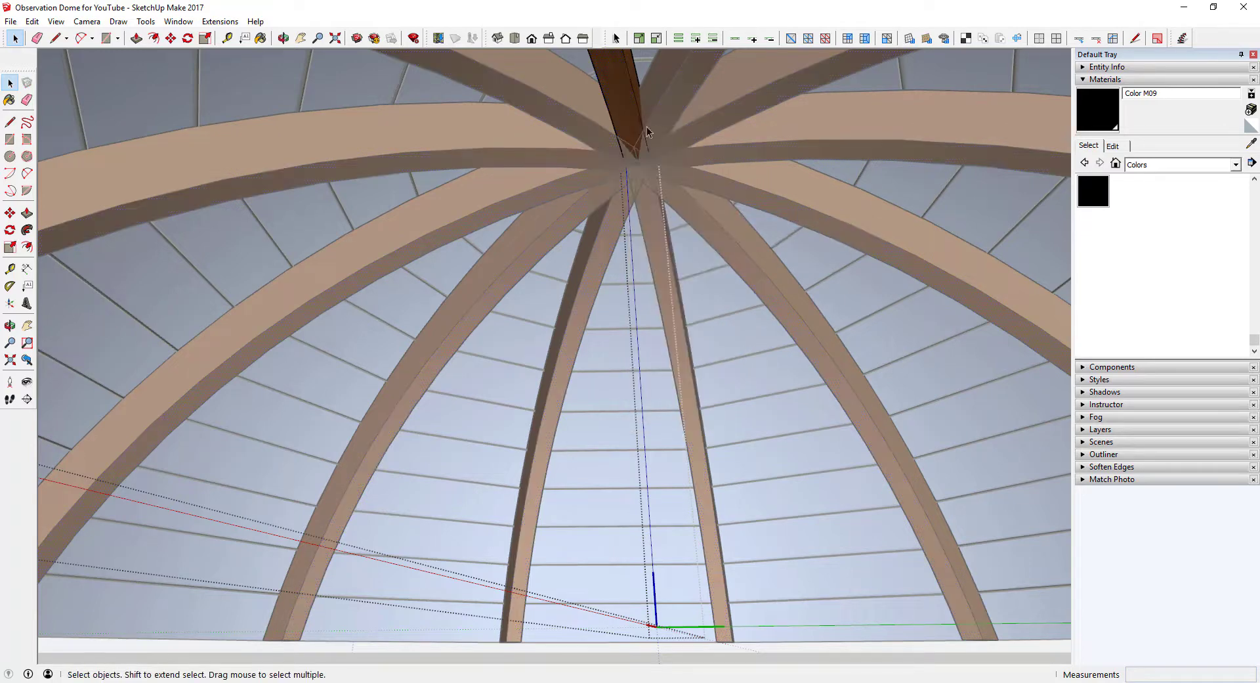
scroll(617, 143, "up", 3)
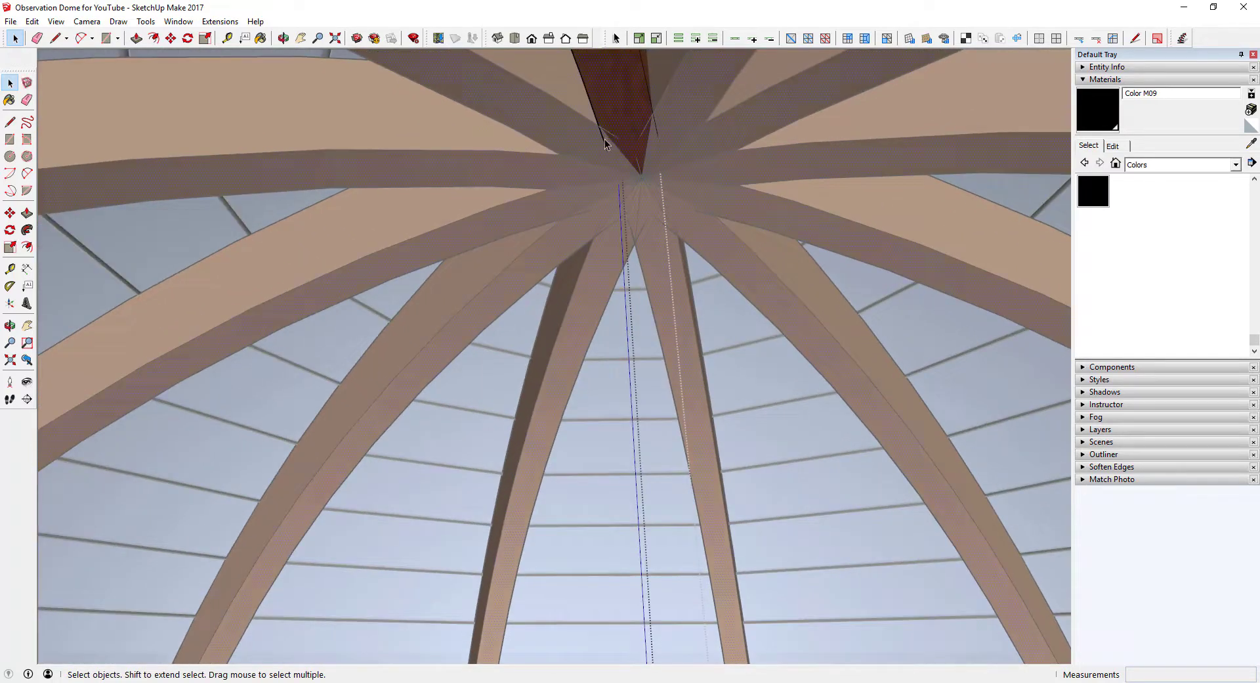
Erase the stray intersection edges around the apex with the Eraser.
key("e")
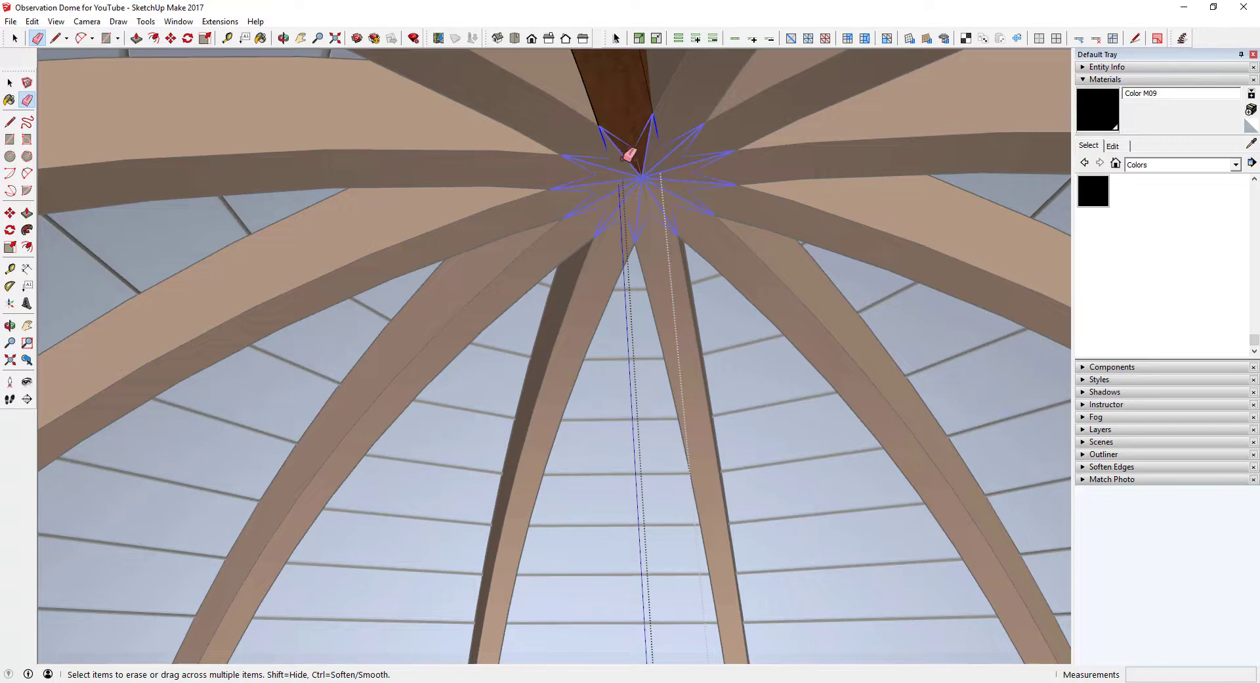
left_click_drag(624, 156, 646, 161)
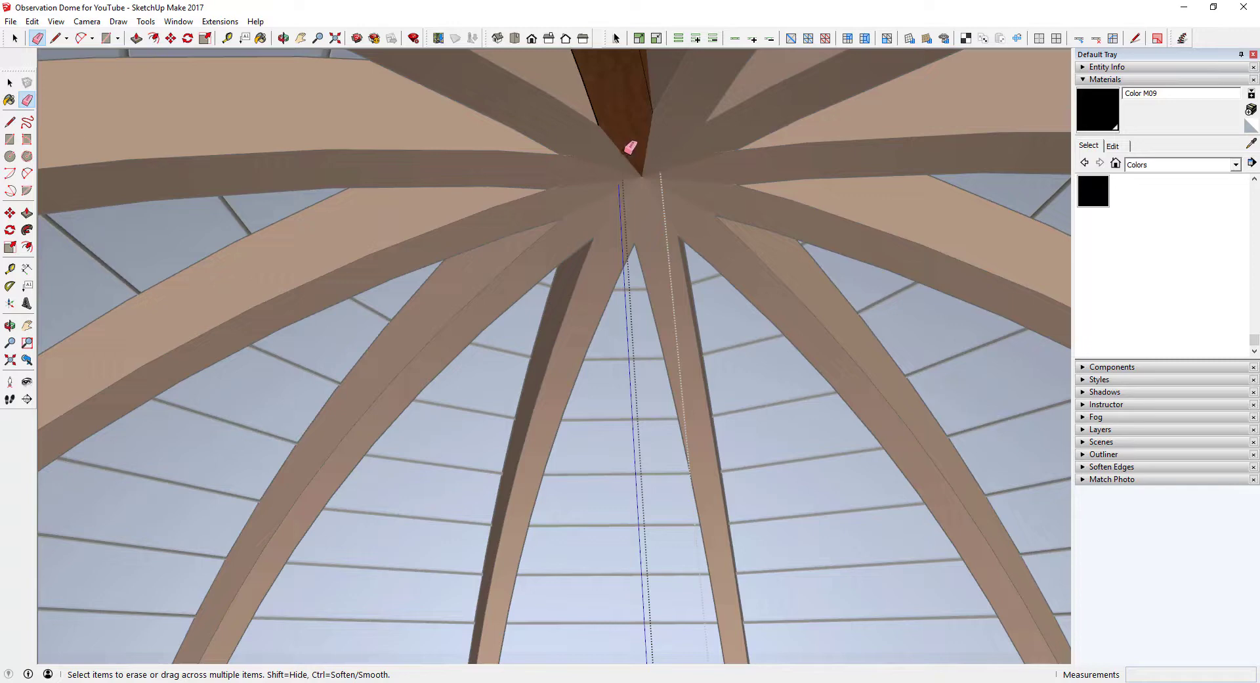
scroll(704, 249, "down", 3)
key("space")
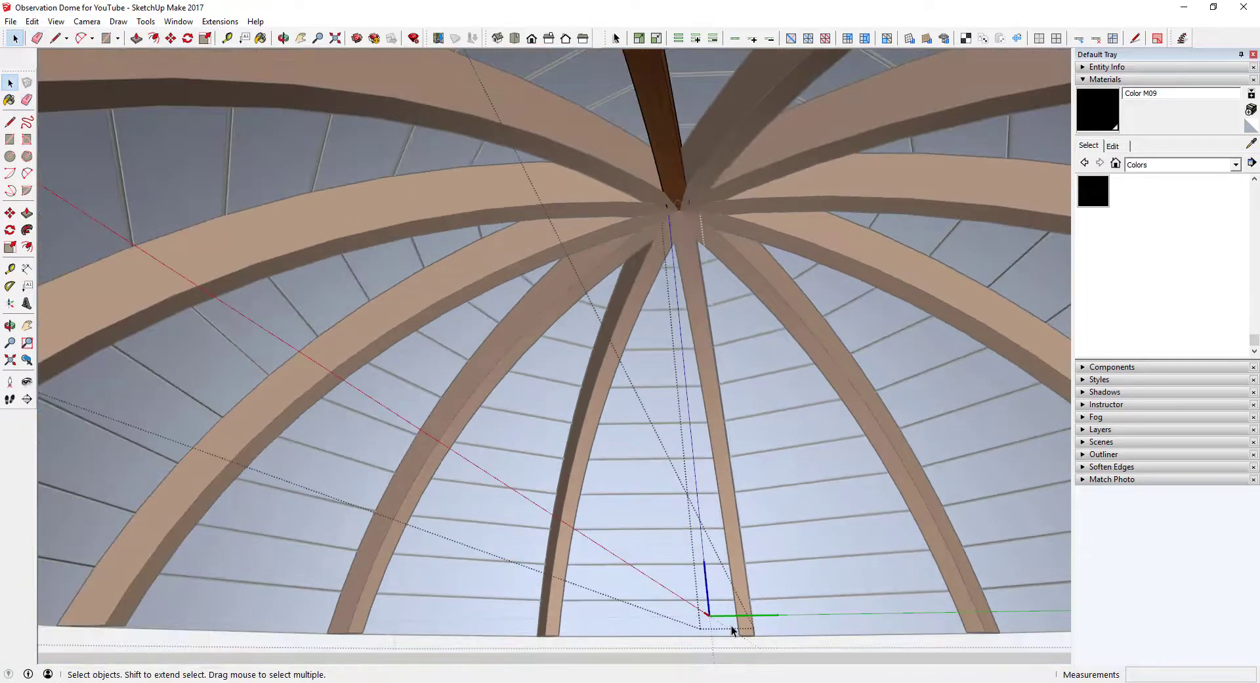
scroll(671, 214, "up", 2)
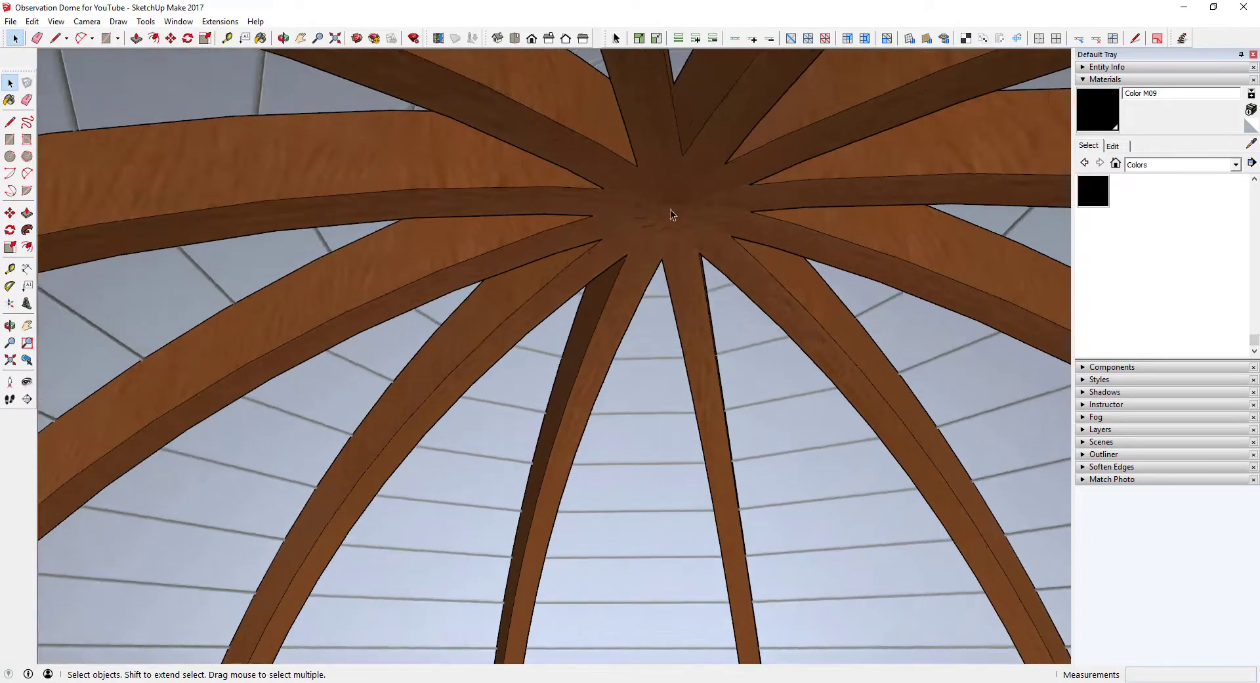
middle_click_drag(648, 221, 640, 367)
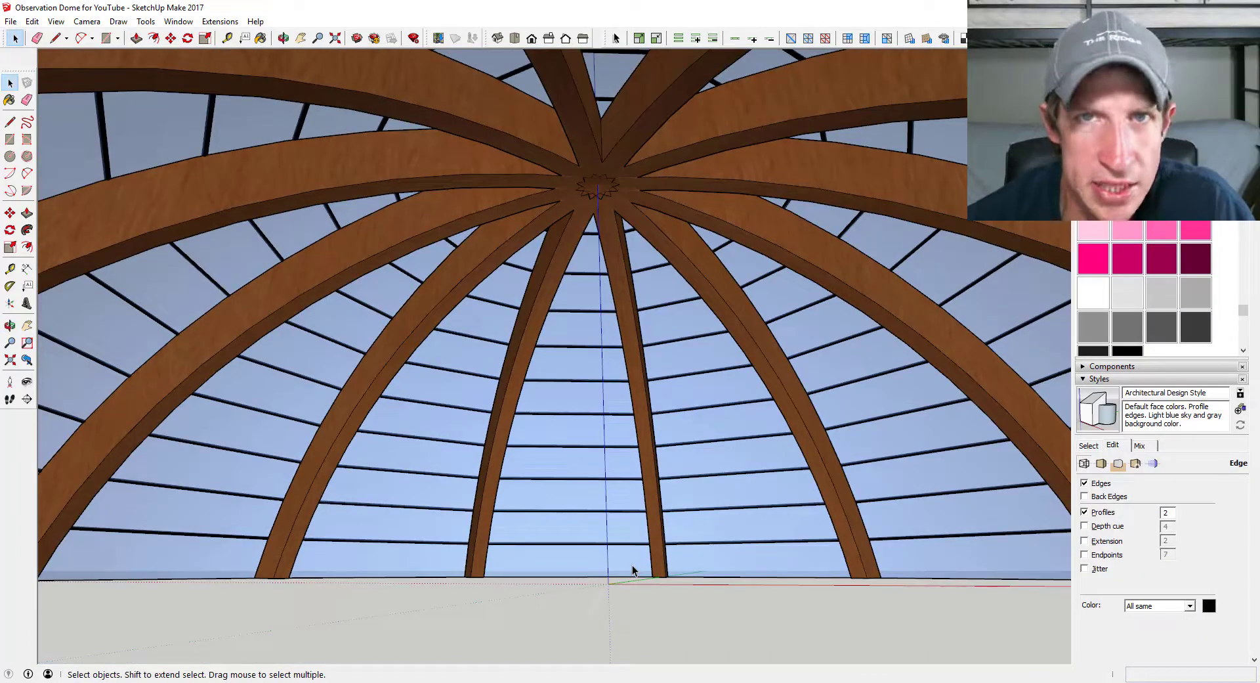